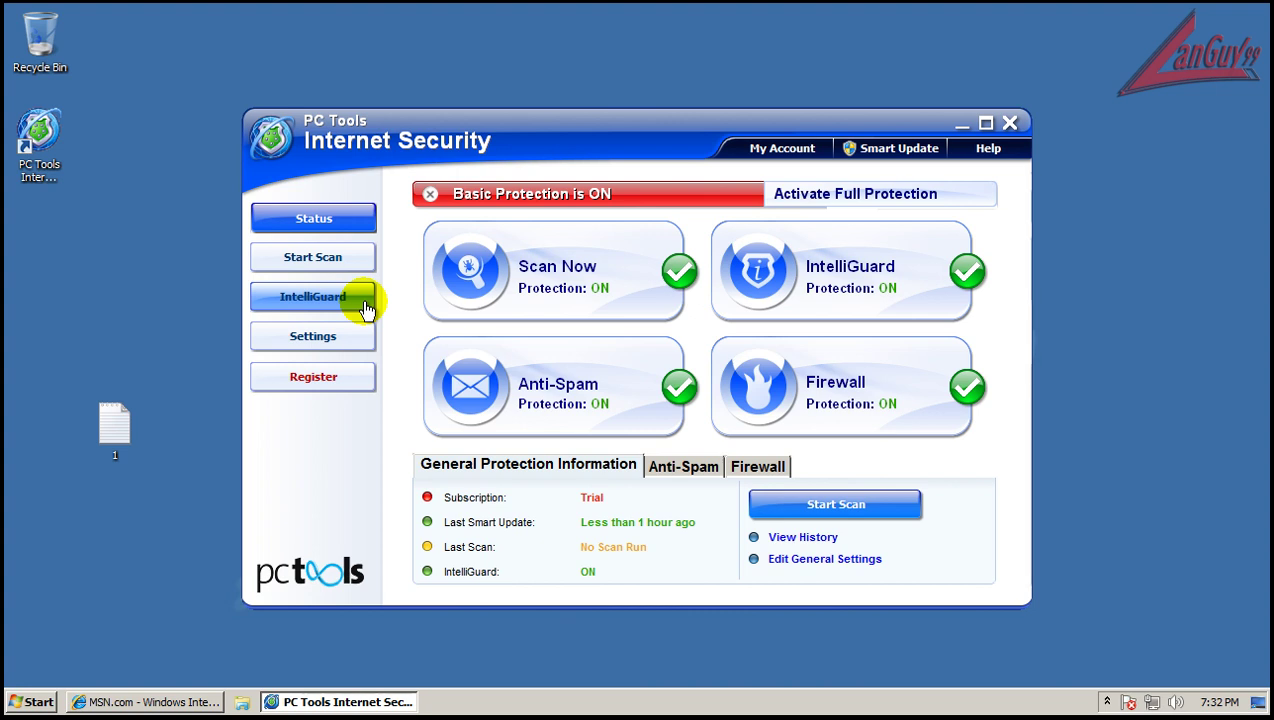
- On the IntelliGuard page, read each of the nine guards' details, from Behavior Guard to Site Guard
left_click(345, 301)
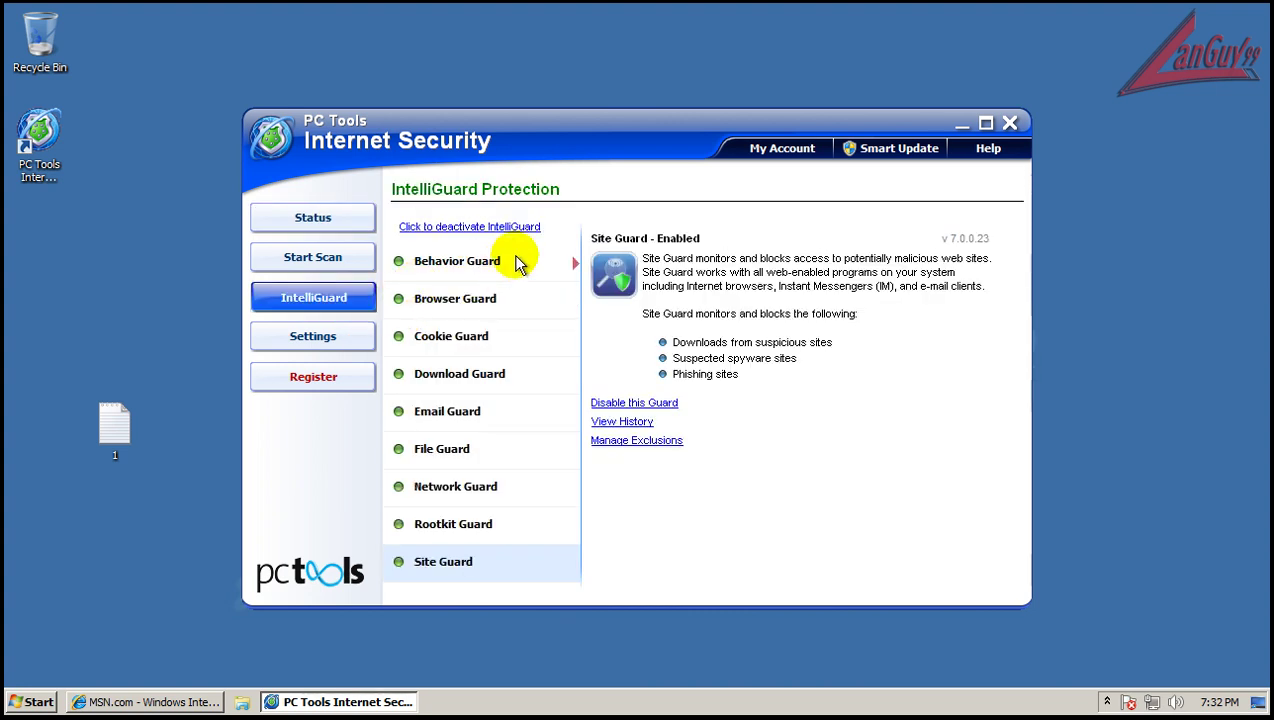
left_click(464, 268)
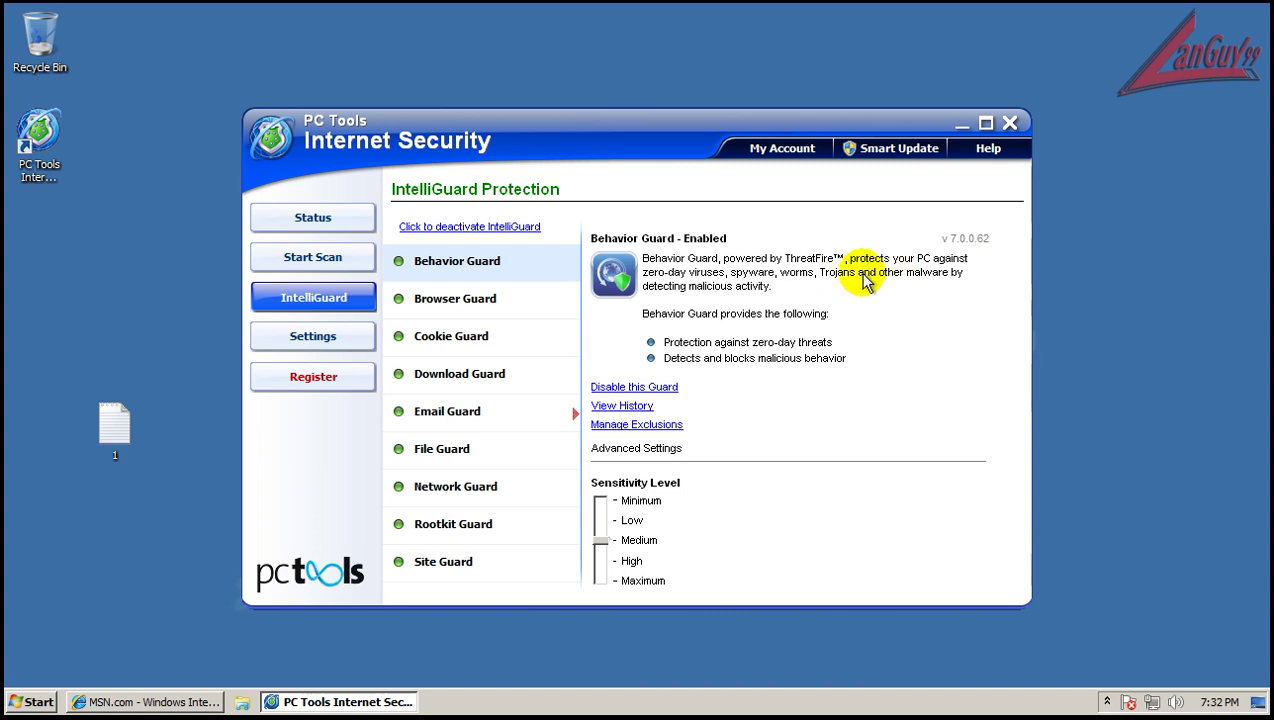
left_click(479, 307)
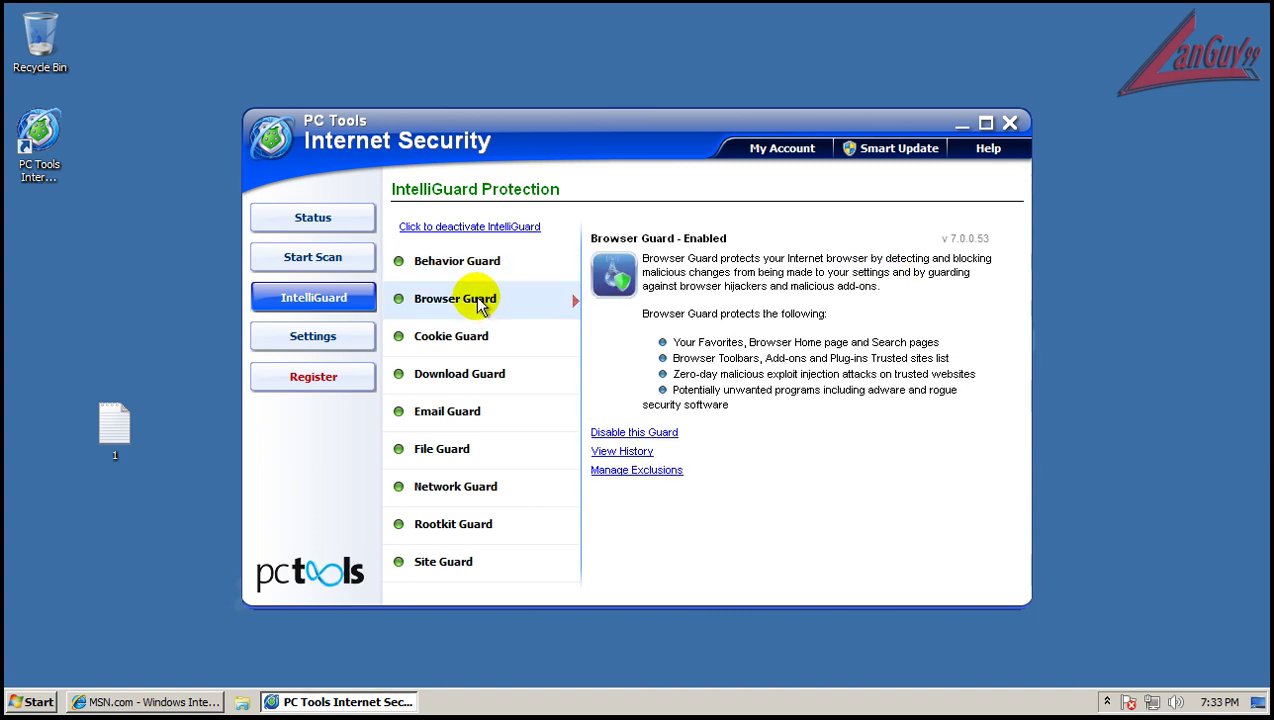
left_click(476, 342)
left_click(479, 385)
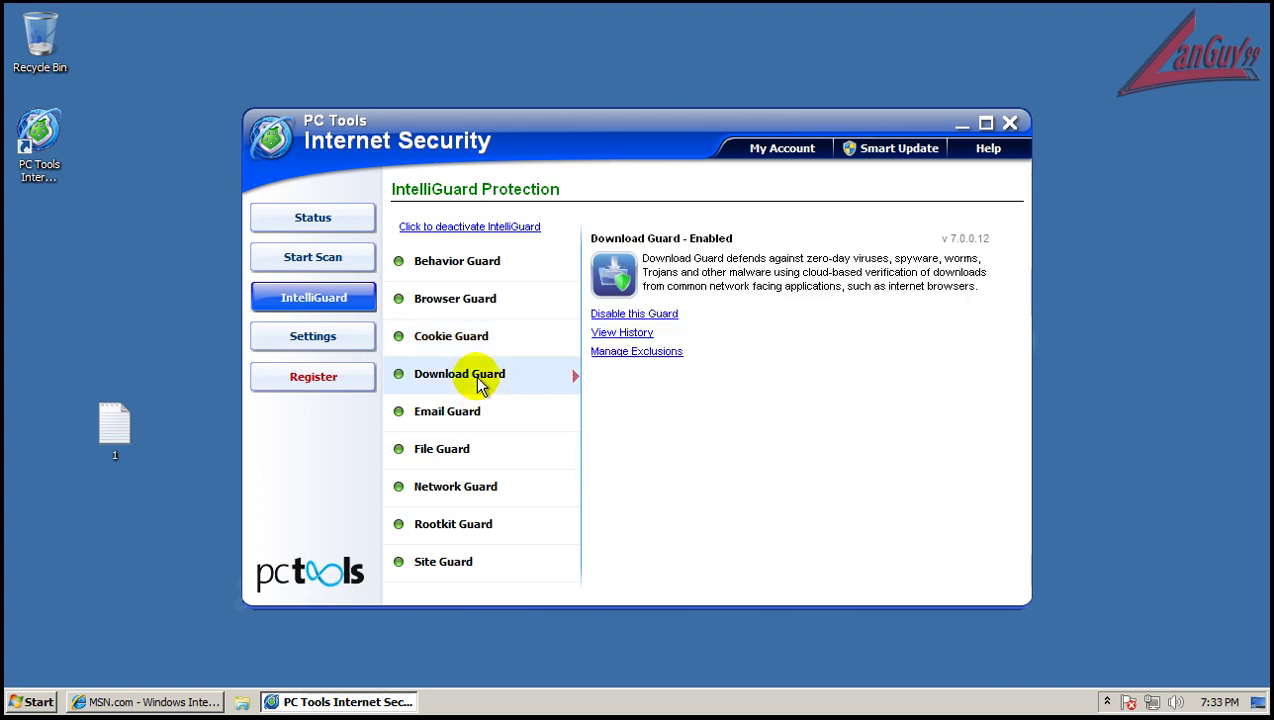
left_click(476, 420)
left_click(465, 453)
left_click(466, 495)
left_click(472, 529)
left_click(467, 569)
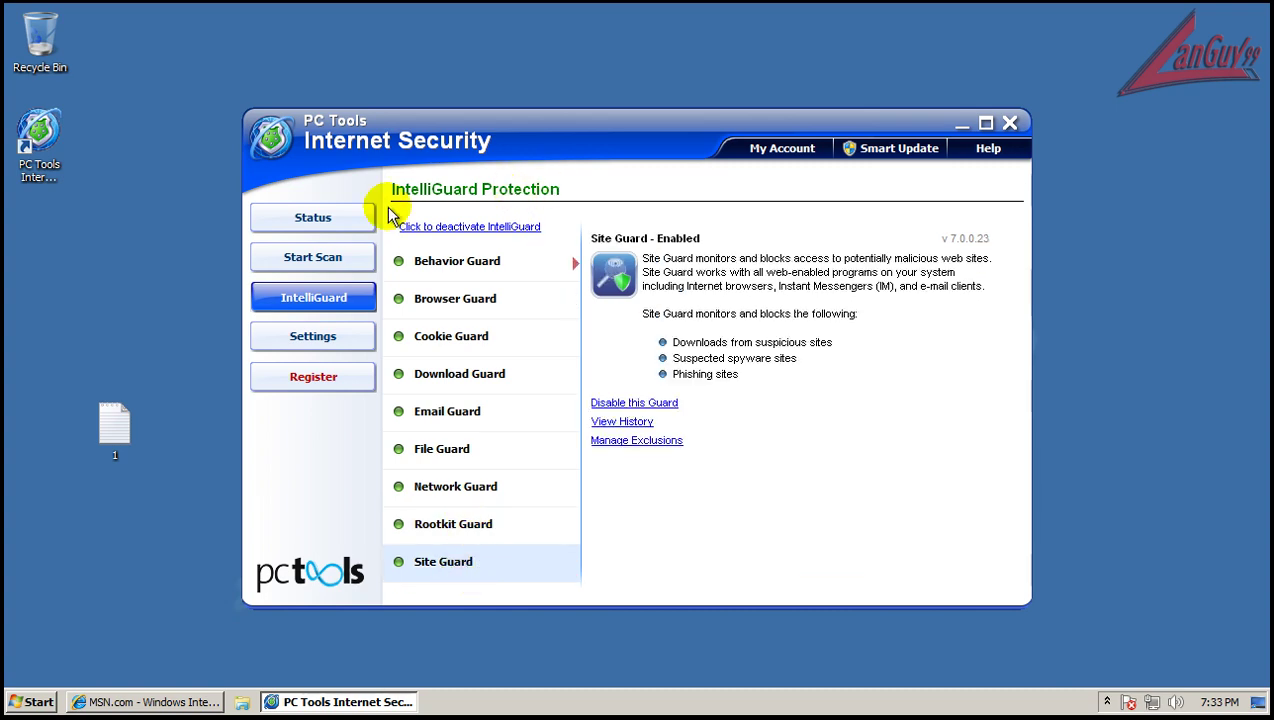
- Browse the General, Firewall, DNS Block Lists and Address Lists settings, then return to Status
left_click(352, 340)
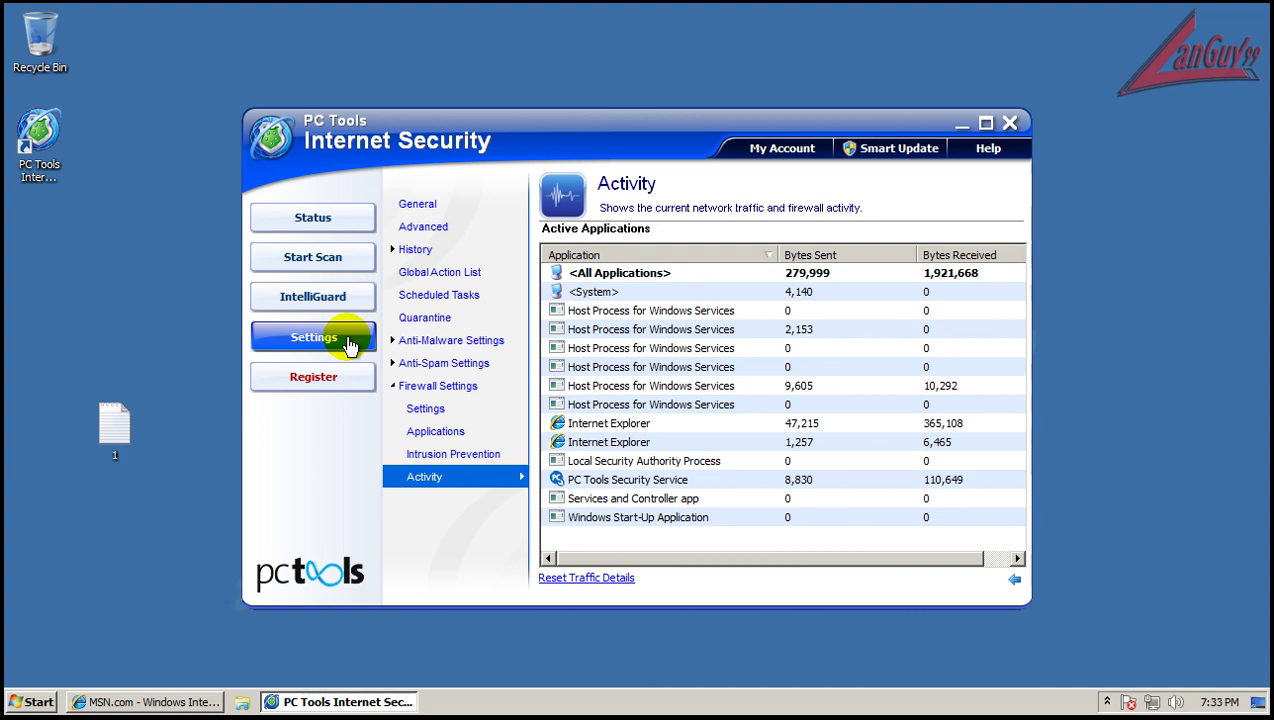
left_click(424, 205)
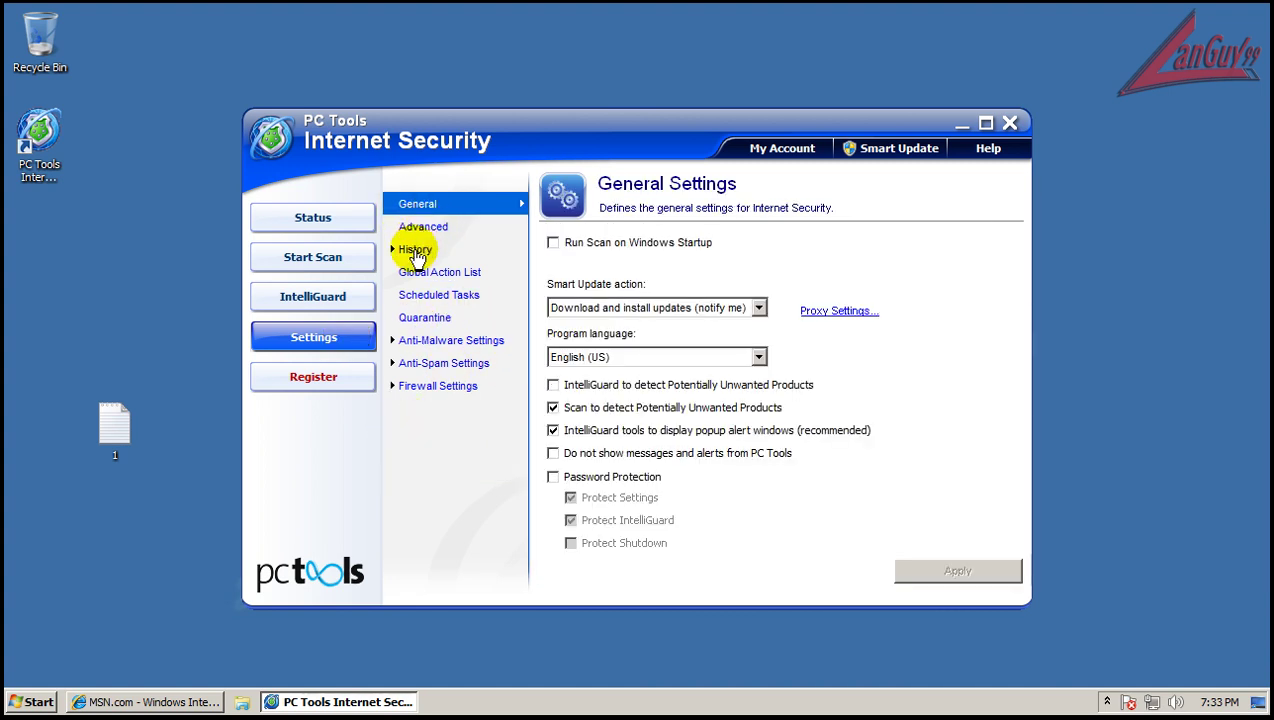
left_click(432, 385)
left_click(433, 366)
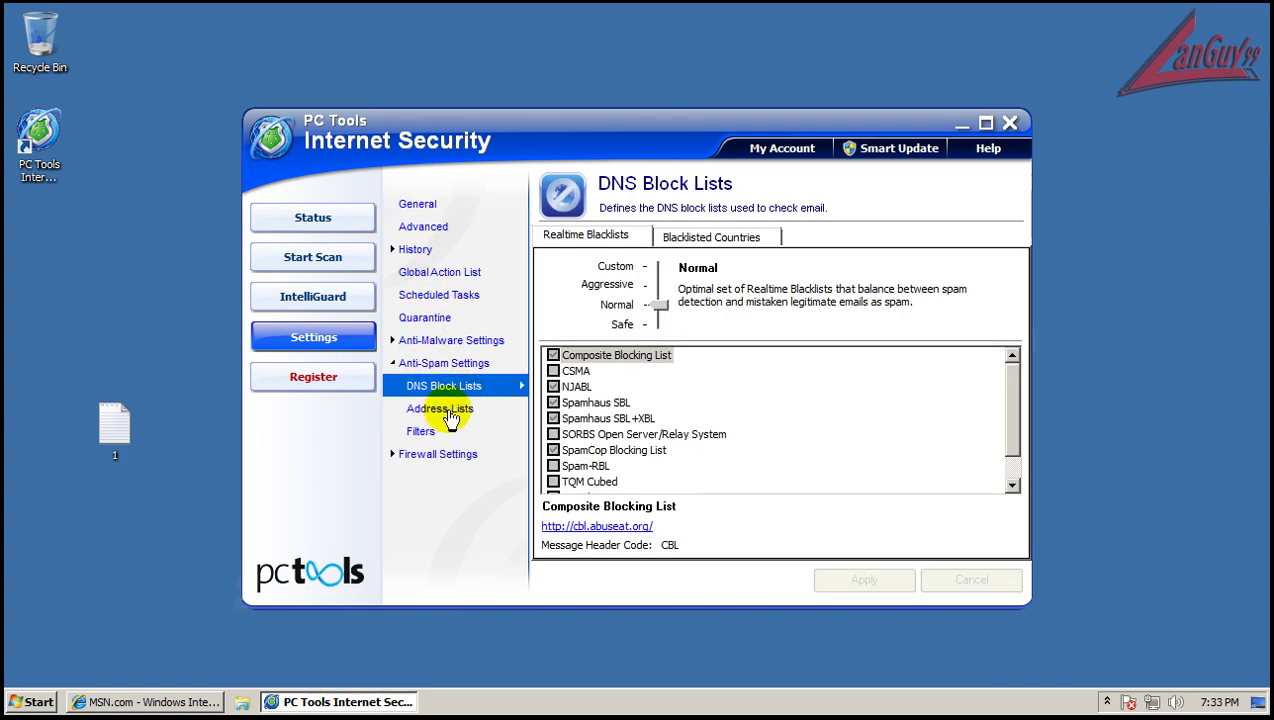
left_click(438, 410)
left_click(328, 216)
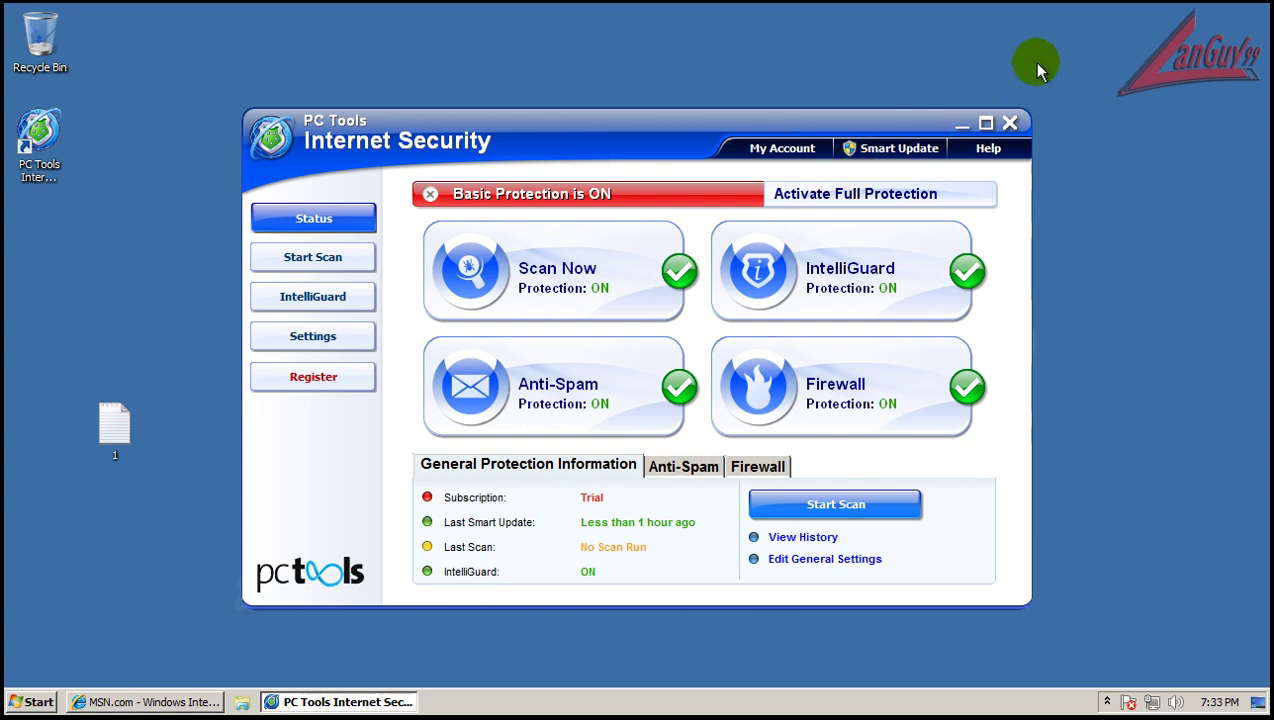
- Close PC Tools, tidy the desktop icon, restore Internet Explorer and dismiss the notification
left_click(1010, 122)
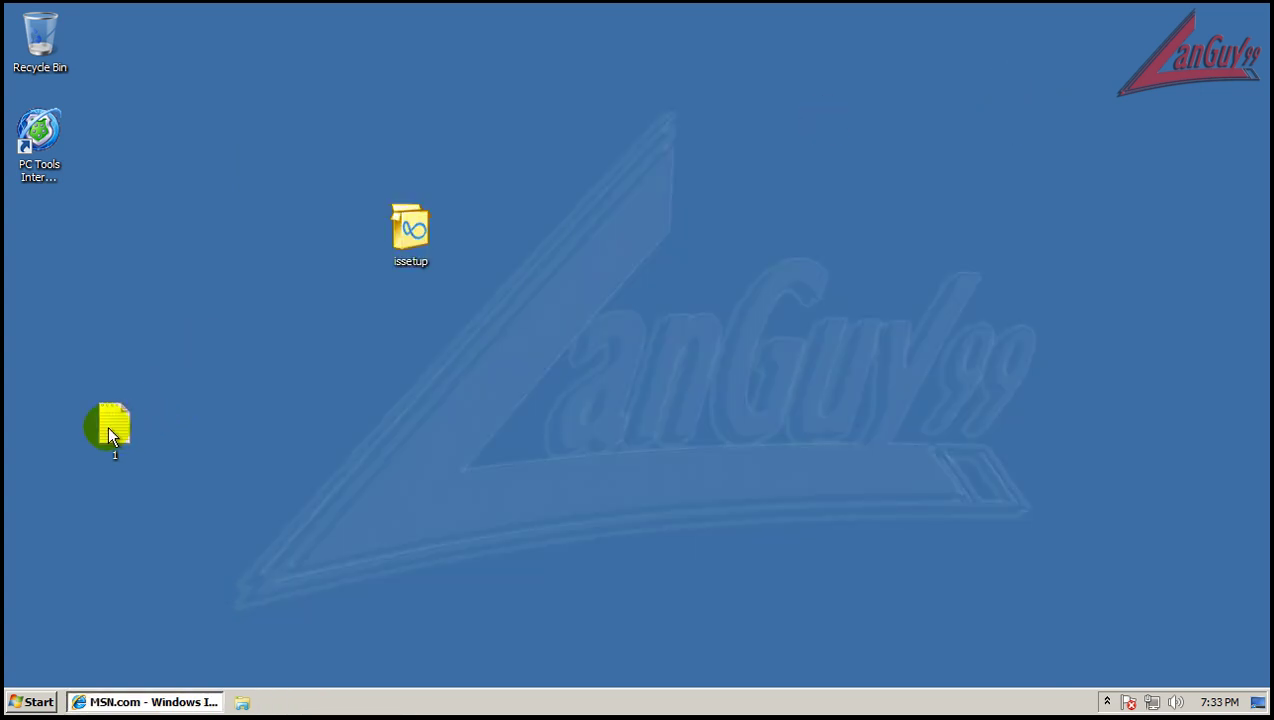
left_click_drag(109, 427, 37, 249)
left_click(134, 583)
left_click(150, 702)
left_click(1097, 640)
- Start Task Manager from the taskbar and list processes from all users
right_click(969, 708)
left_click(1022, 645)
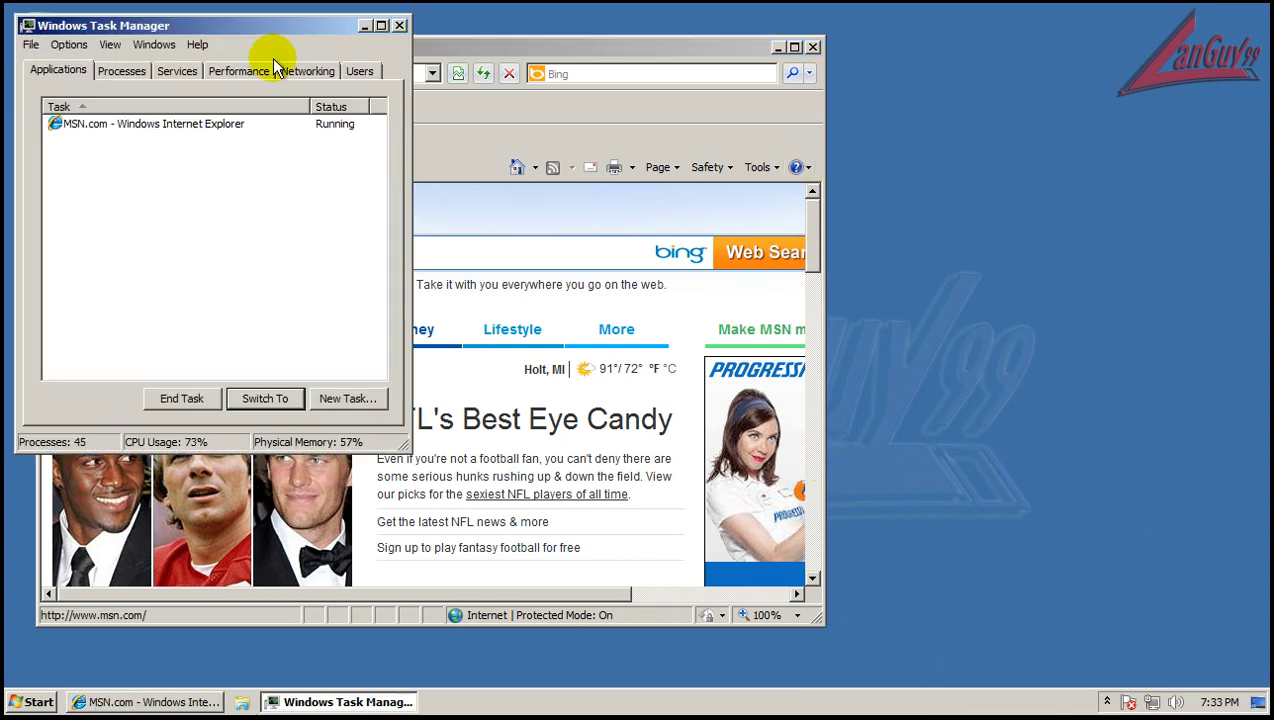
left_click_drag(250, 28, 454, 86)
left_click(321, 129)
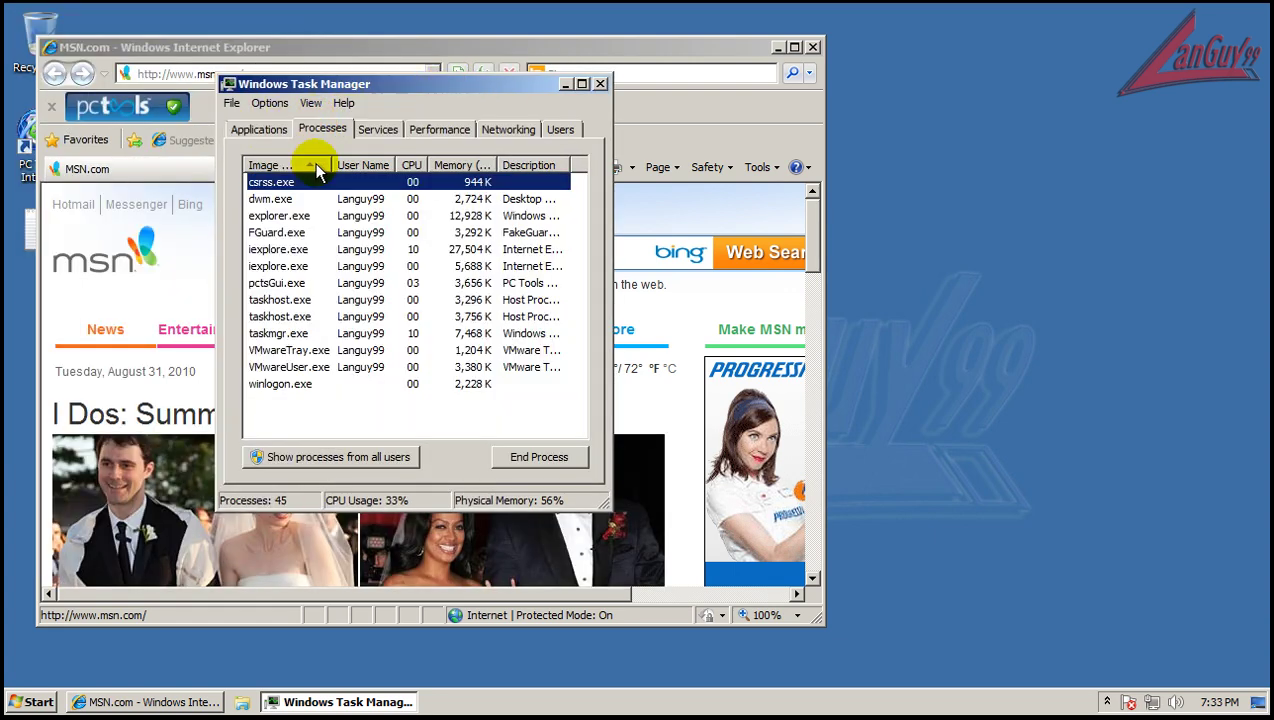
left_click(338, 457)
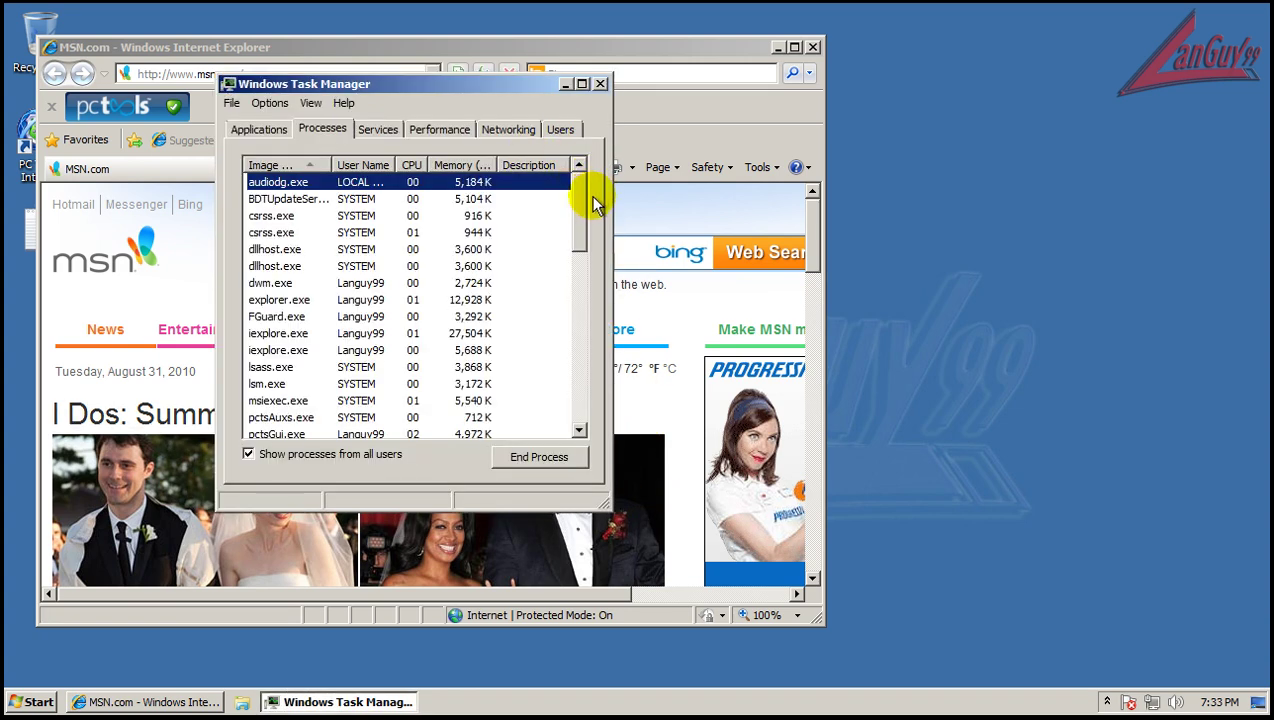
- Widen the columns, sort by Description, and pick out TFService.exe and FGuard.exe
left_click_drag(606, 185, 752, 185)
left_click(470, 165)
left_click_drag(570, 165, 666, 165)
left_click(570, 182)
left_click(570, 165)
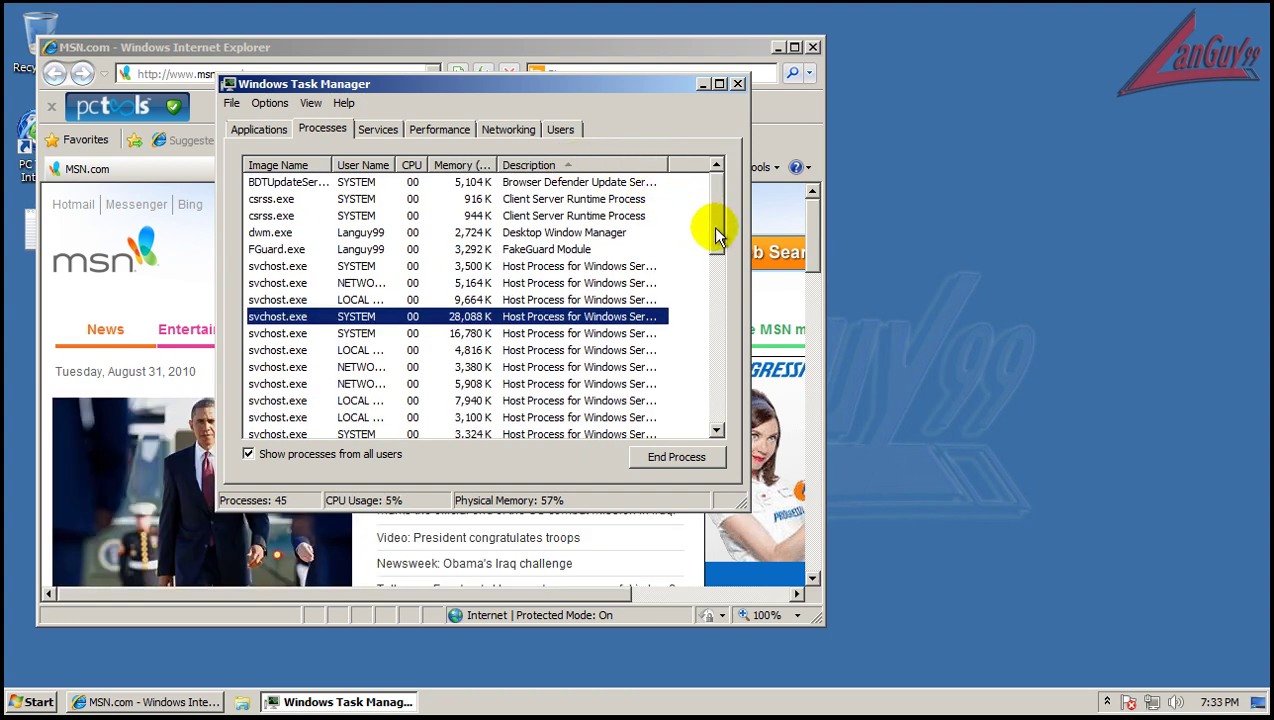
left_click_drag(720, 236, 722, 350)
left_click(600, 283)
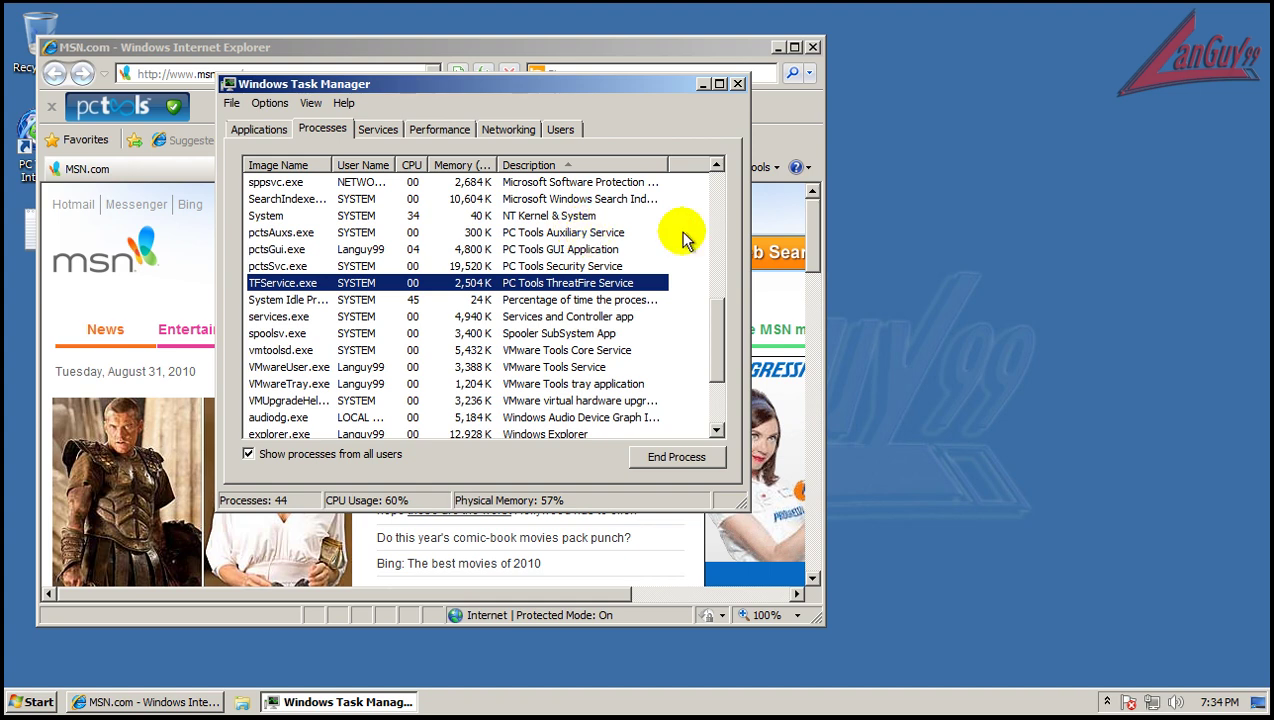
left_click_drag(718, 302, 727, 188)
left_click(560, 249)
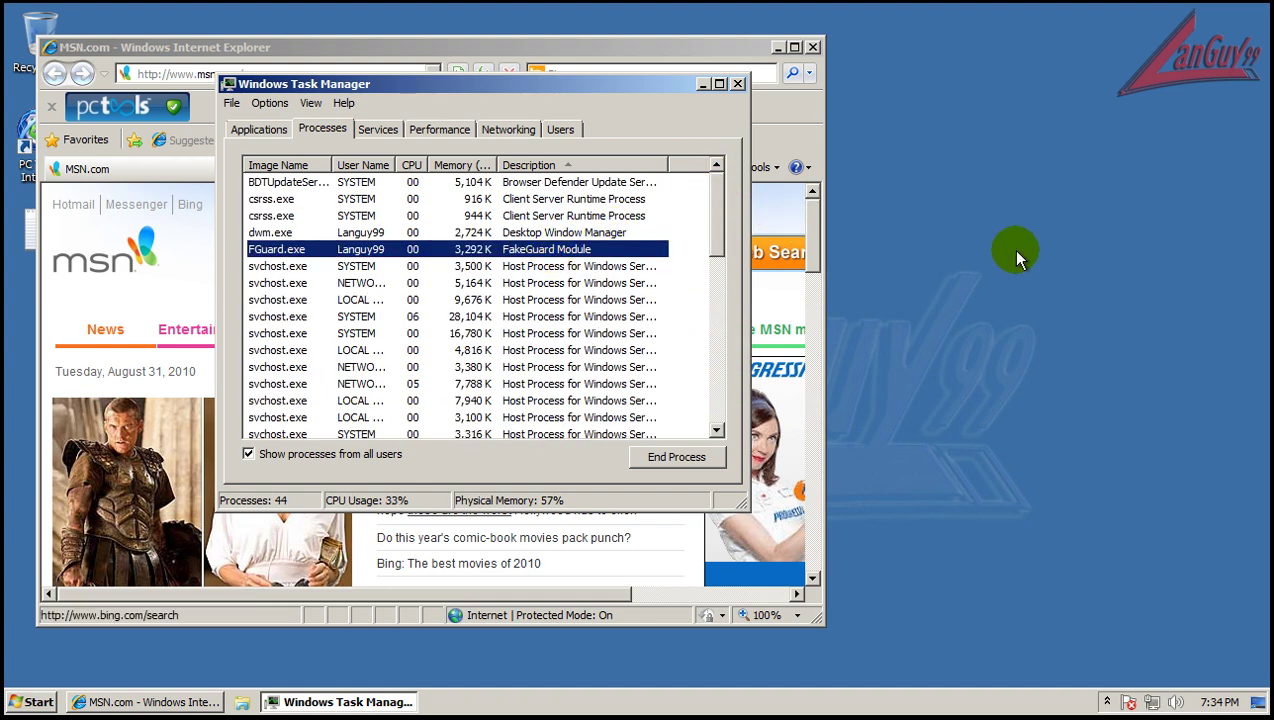
- Close Task Manager, open the Notepad malware URL list, and arrange it beside Internet Explorer
left_click(738, 83)
left_click_drag(678, 58, 862, 58)
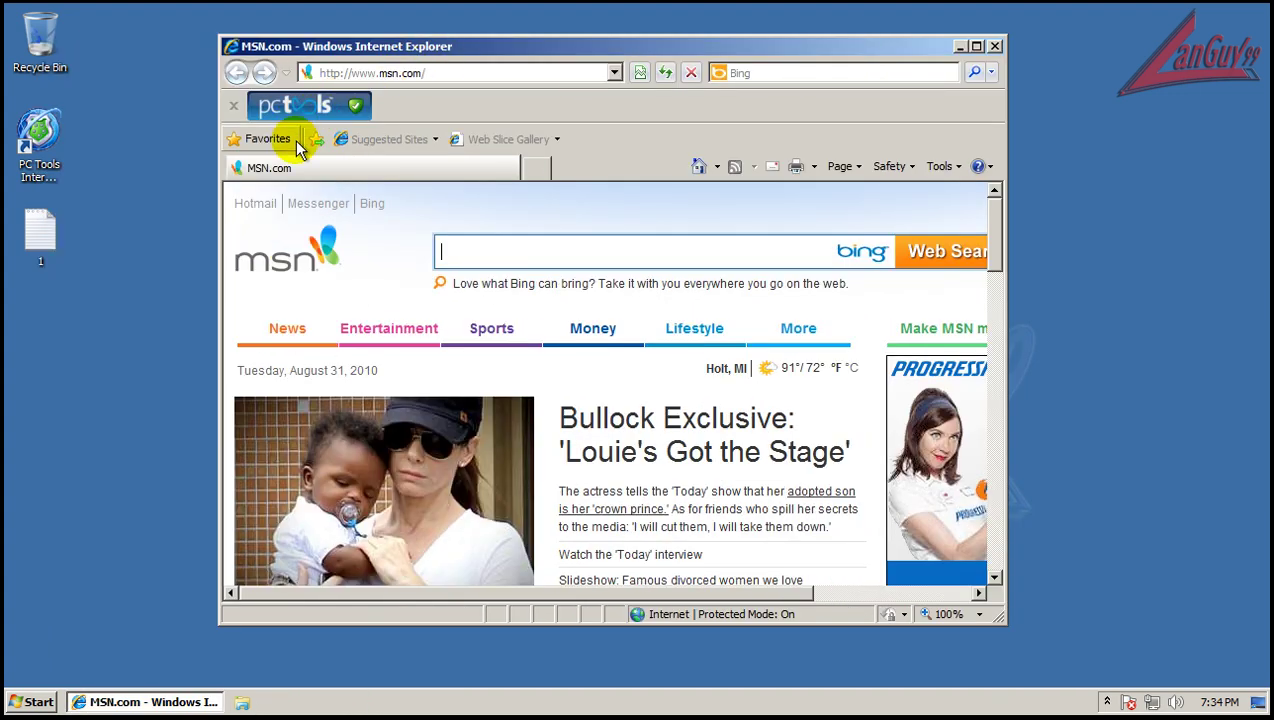
double_click(42, 263)
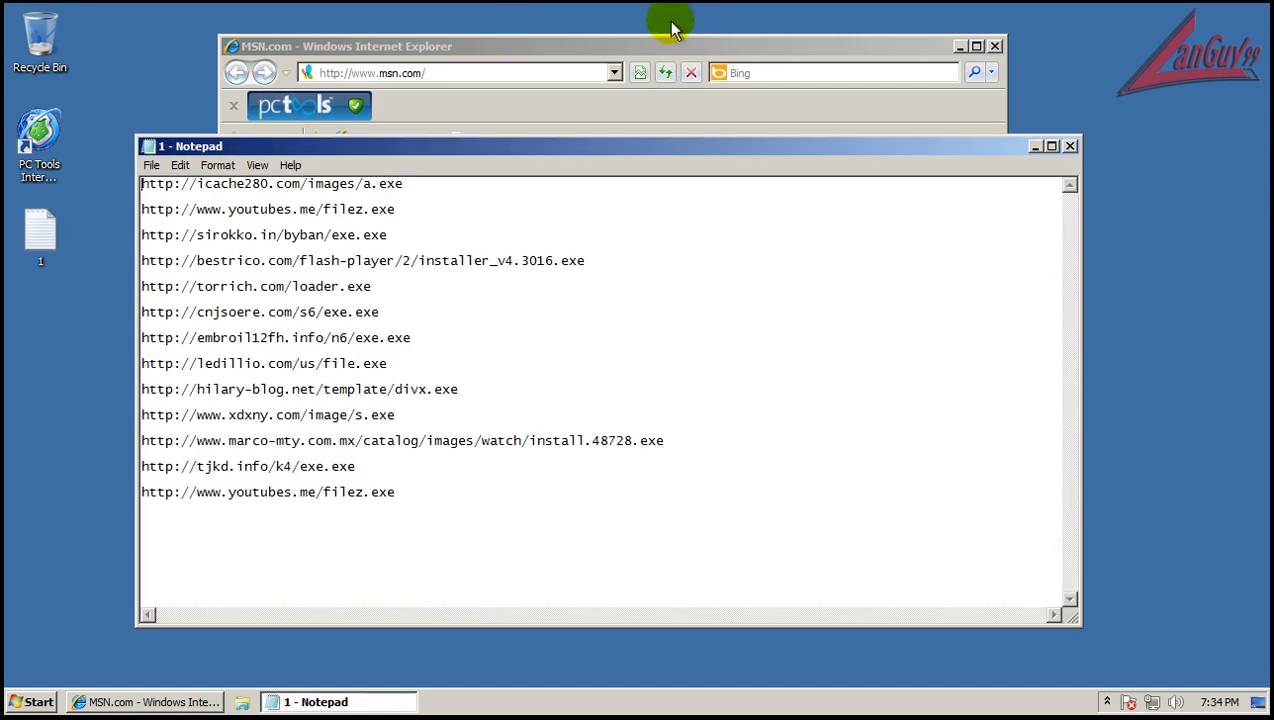
left_click_drag(674, 48, 906, 32)
left_click_drag(406, 147, 5, 308)
key("ctrl+c")
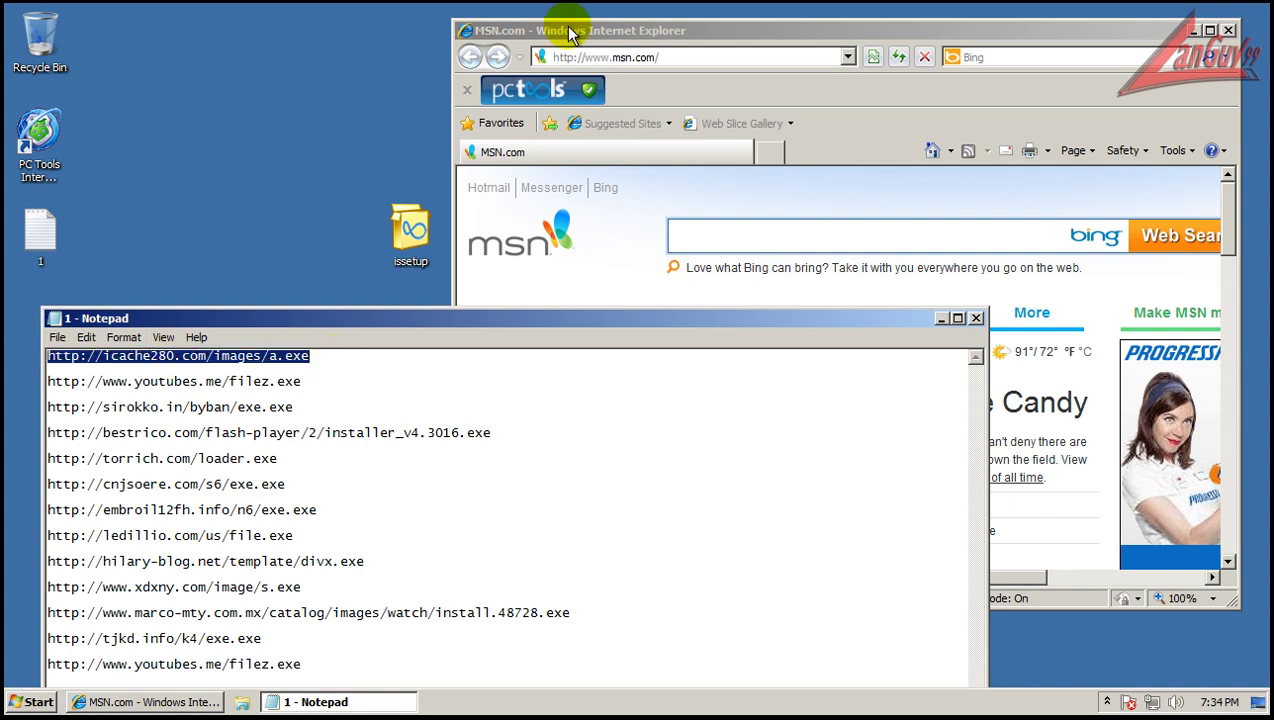
left_click(725, 60)
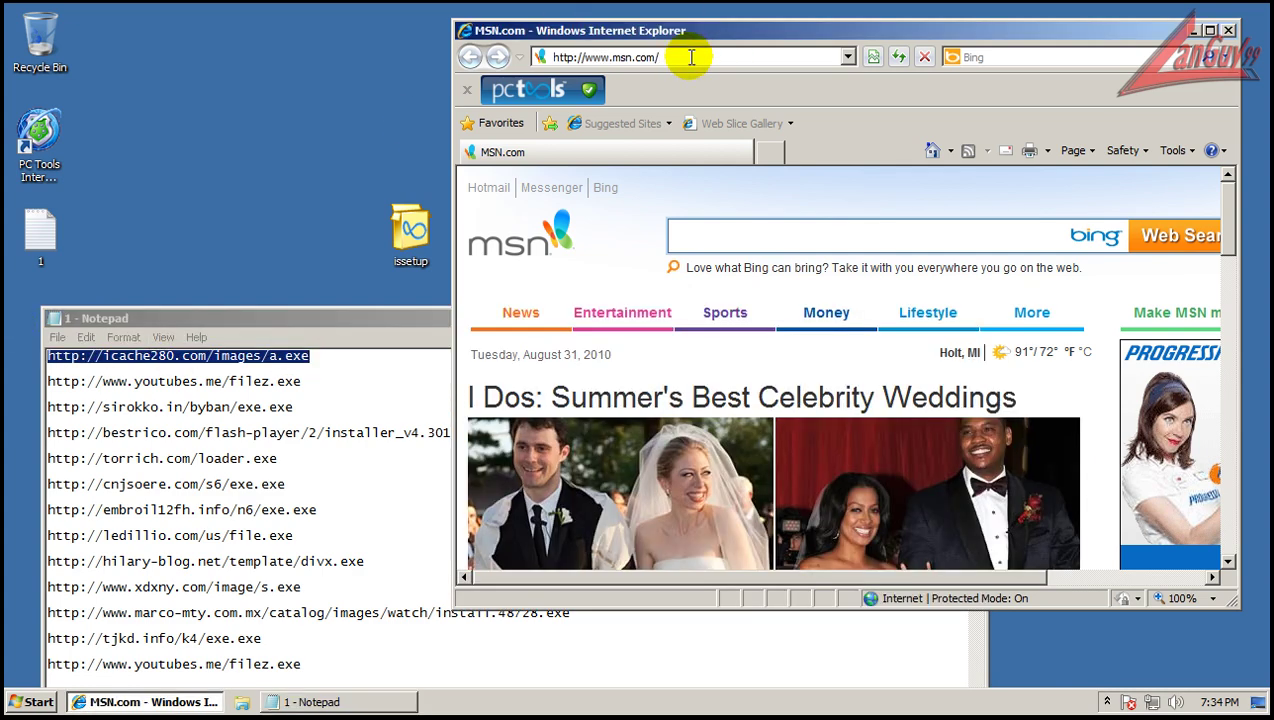
left_click(708, 56)
key("ctrl+v")
key("Return")
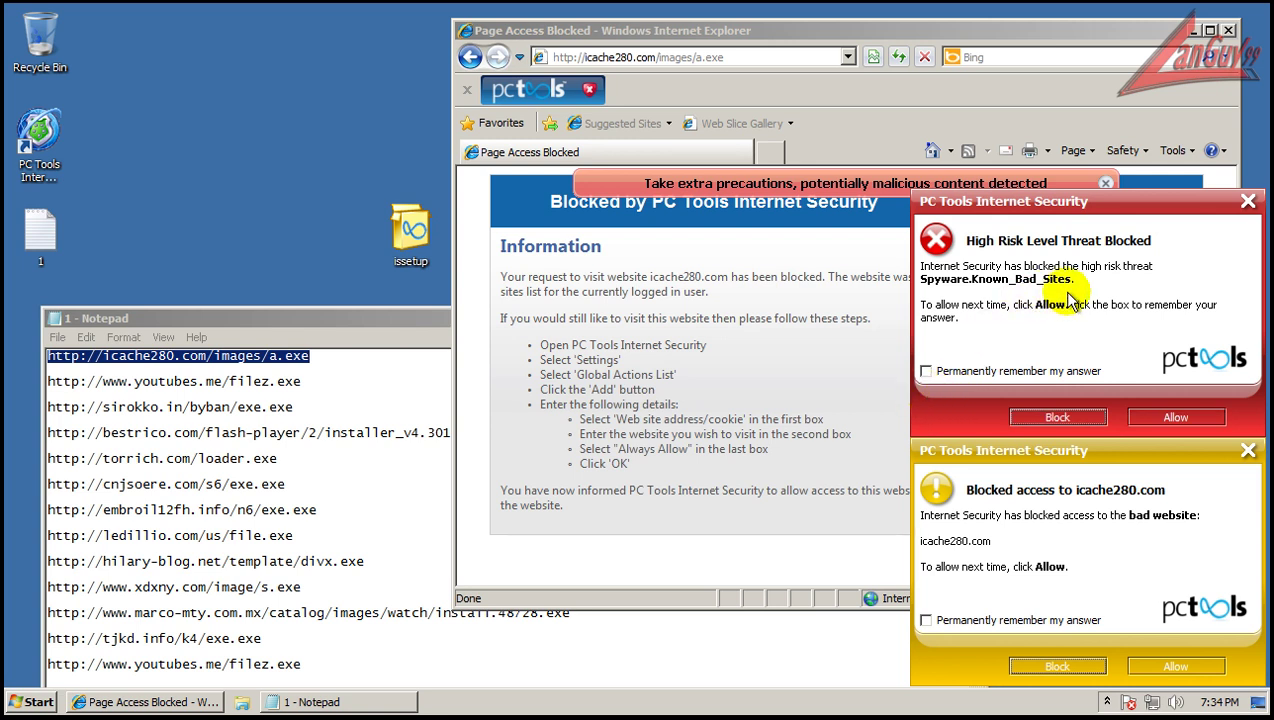
left_click(1062, 416)
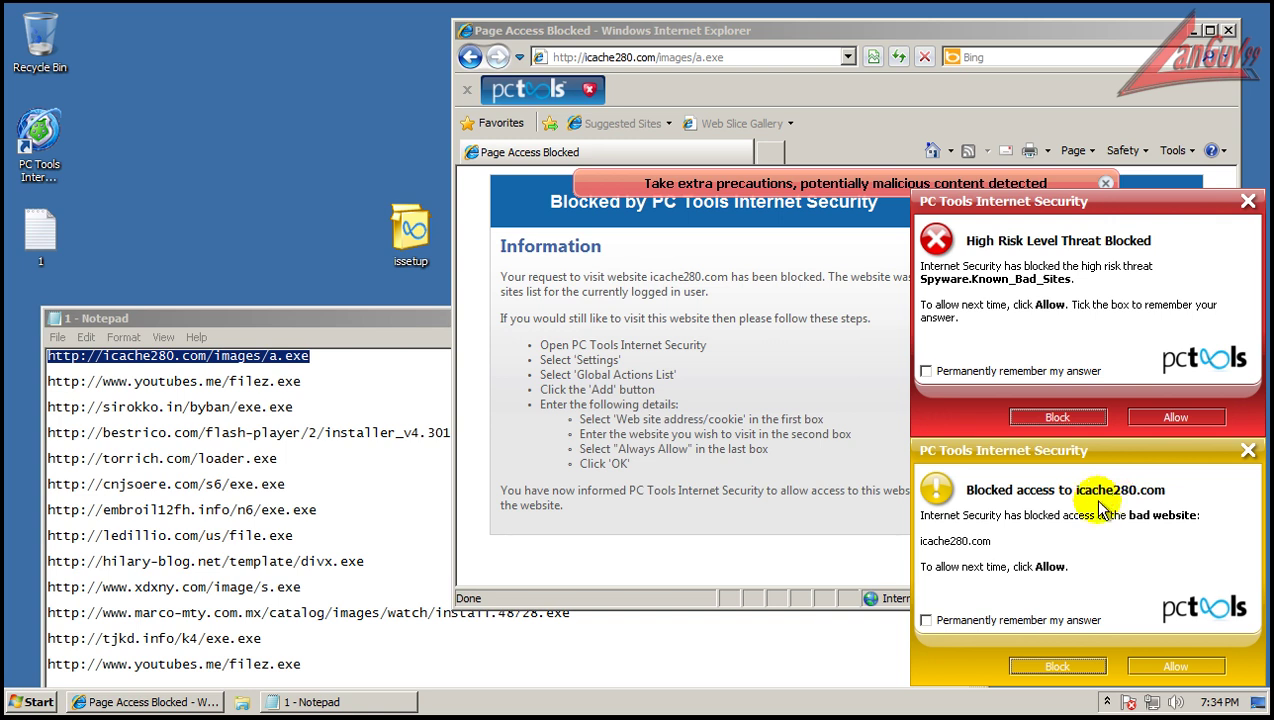
left_click(1075, 668)
left_click(1058, 421)
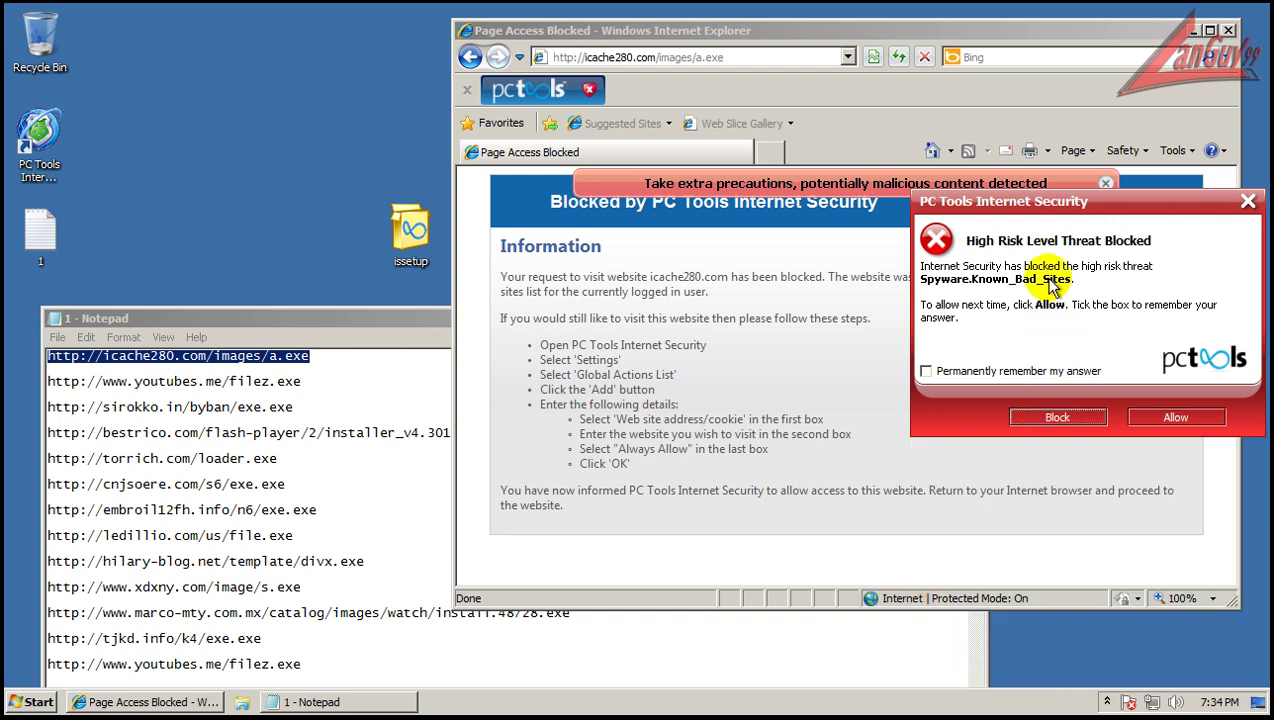
left_click(1074, 424)
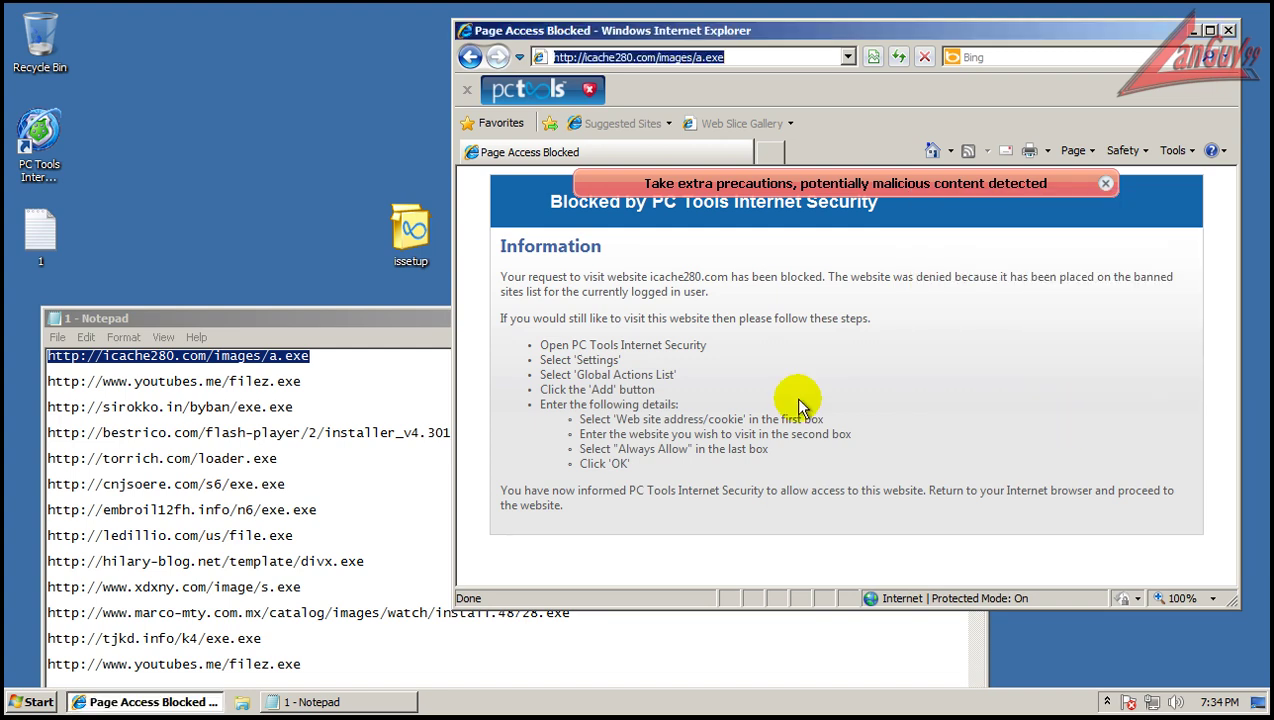
- Load youtubes.me/filez.exe, run it, go to the MSN home page, and move the download window top-left
double_click(293, 375)
key("ctrl+c")
left_click(692, 57)
key("ctrl+a")
key("ctrl+v")
key("Return")
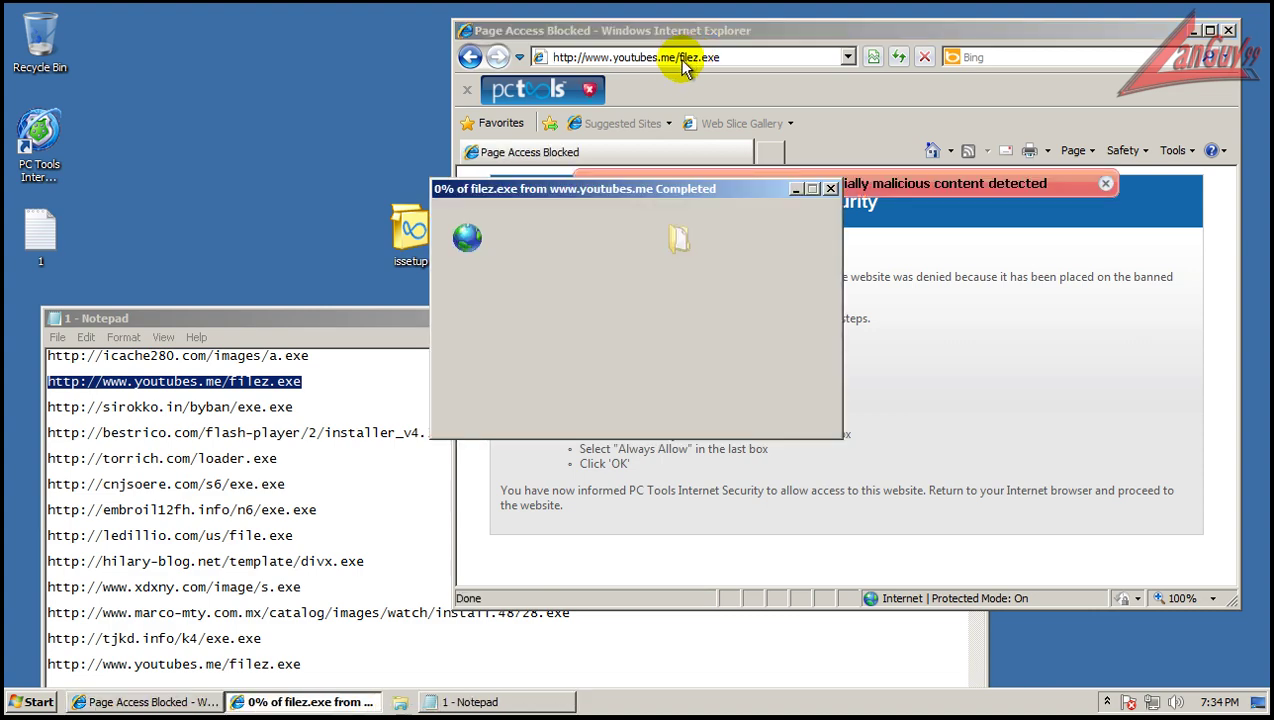
left_click(609, 365)
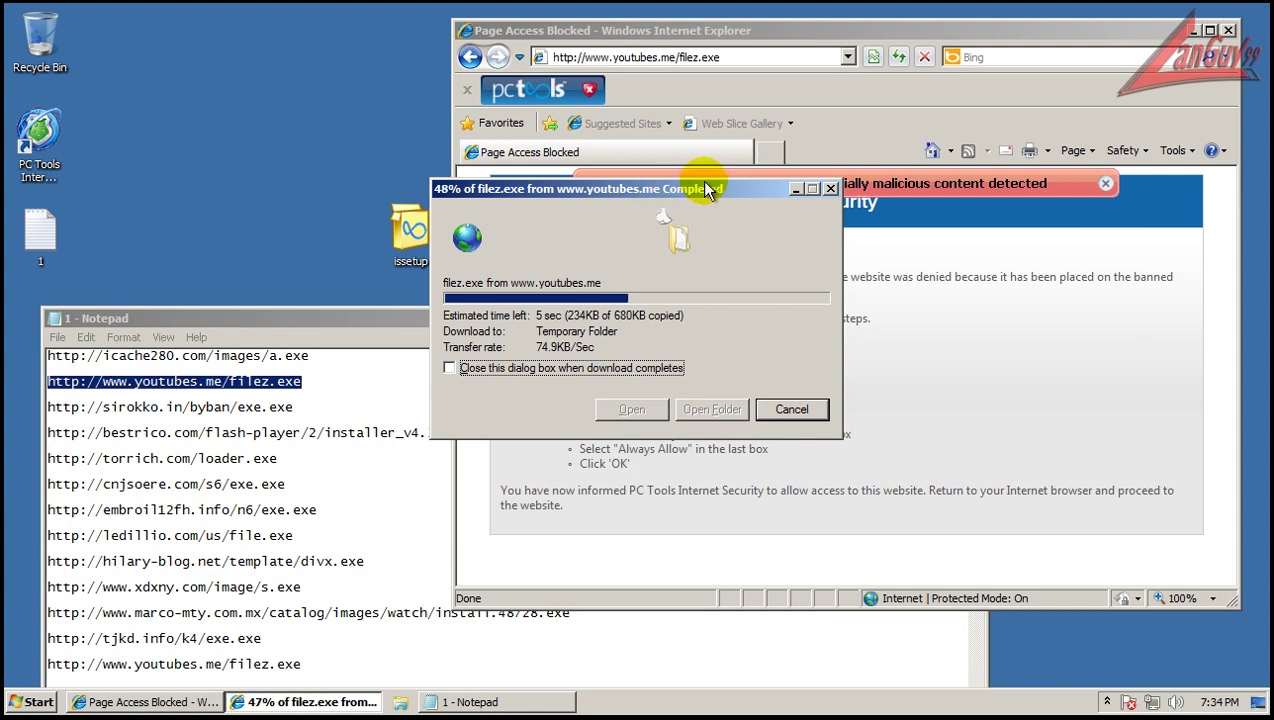
left_click(930, 150)
left_click(440, 190)
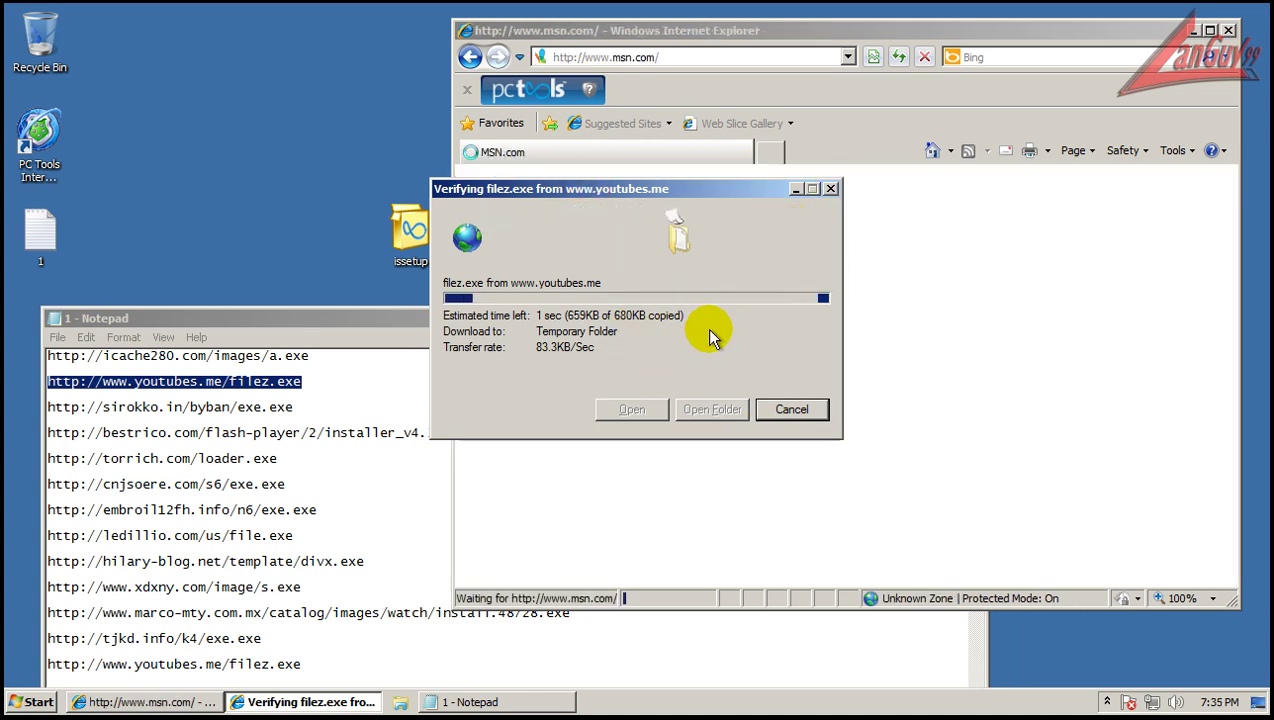
mouse_move(651, 197)
left_mouse_down()
mouse_move(460, 175)
mouse_move(282, 41)
mouse_move(254, 45)
left_mouse_up()
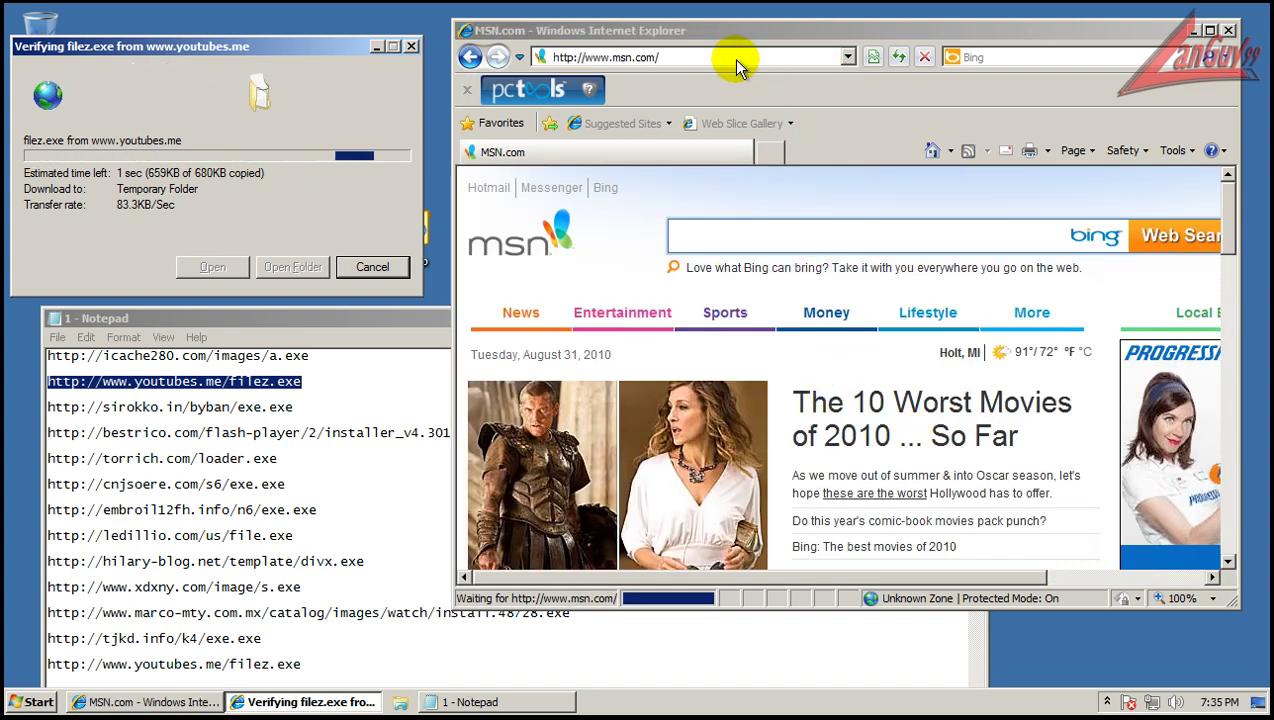
- Copy the sirokko.in/byban/exe.exe link into the address bar, load it, and run filez.exe
left_click(290, 402)
key("shift+Home")
key("ctrl+c")
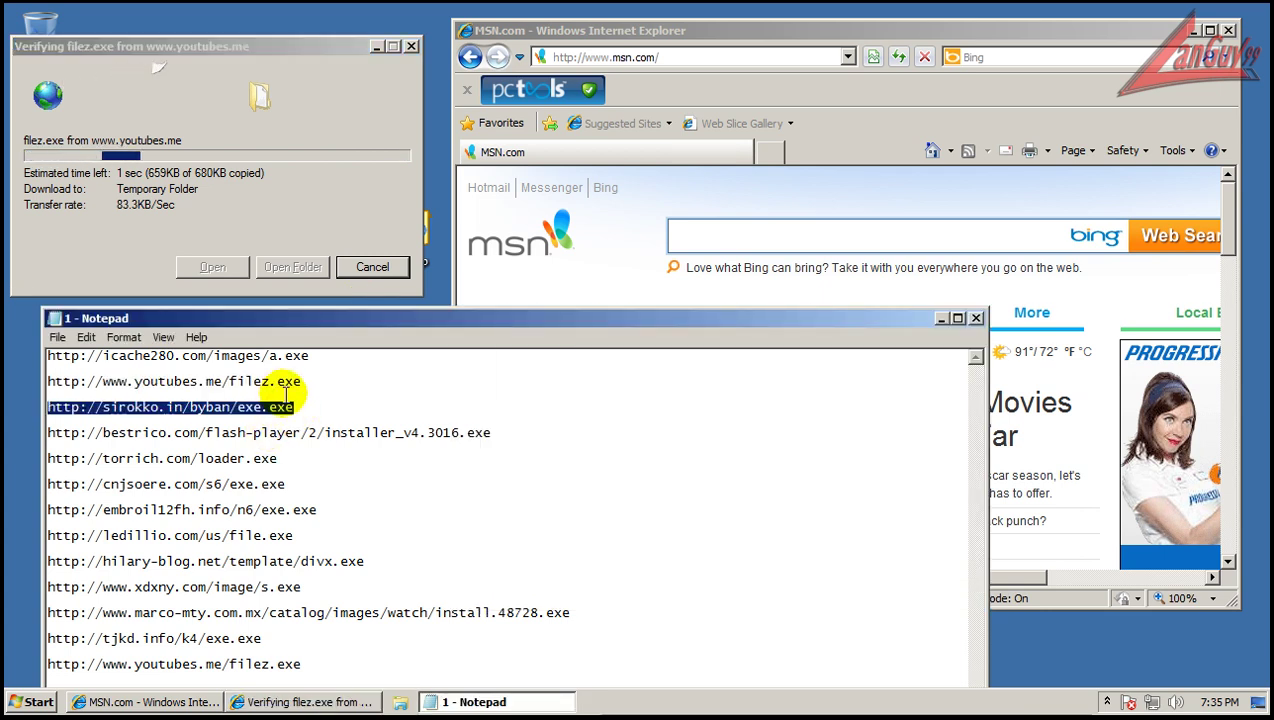
left_click(772, 62)
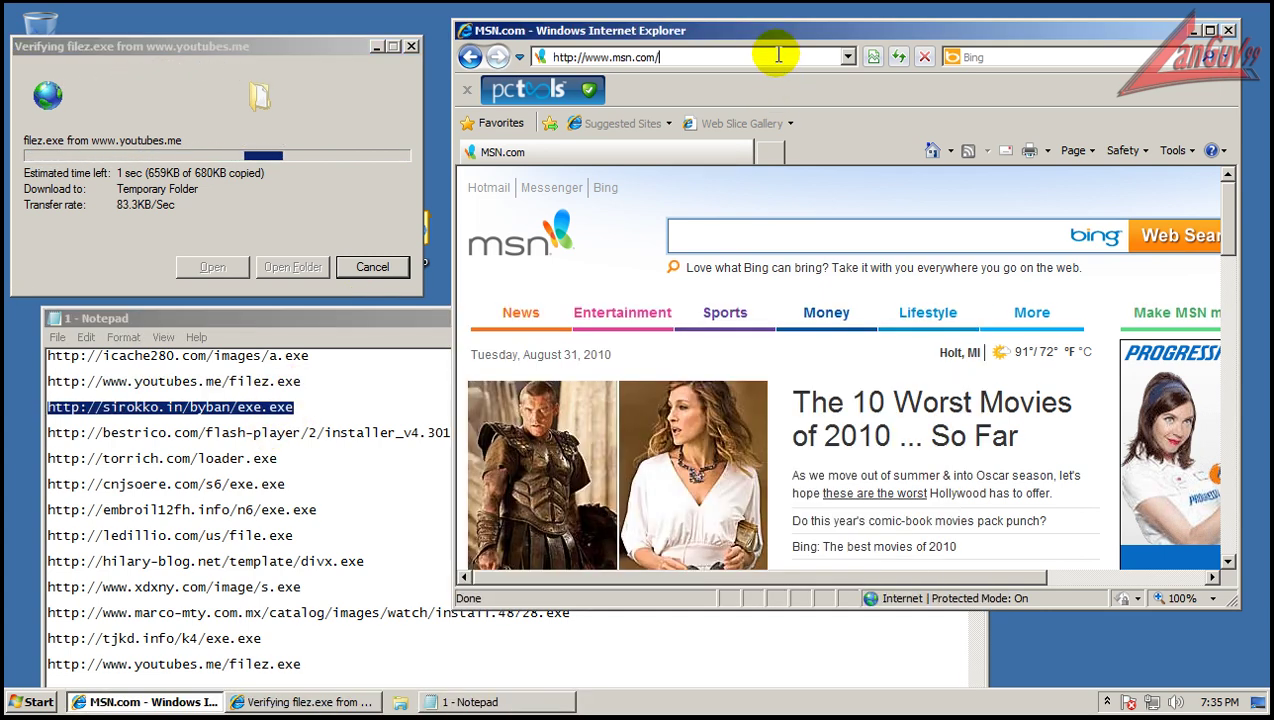
key("ctrl+v")
key("Return")
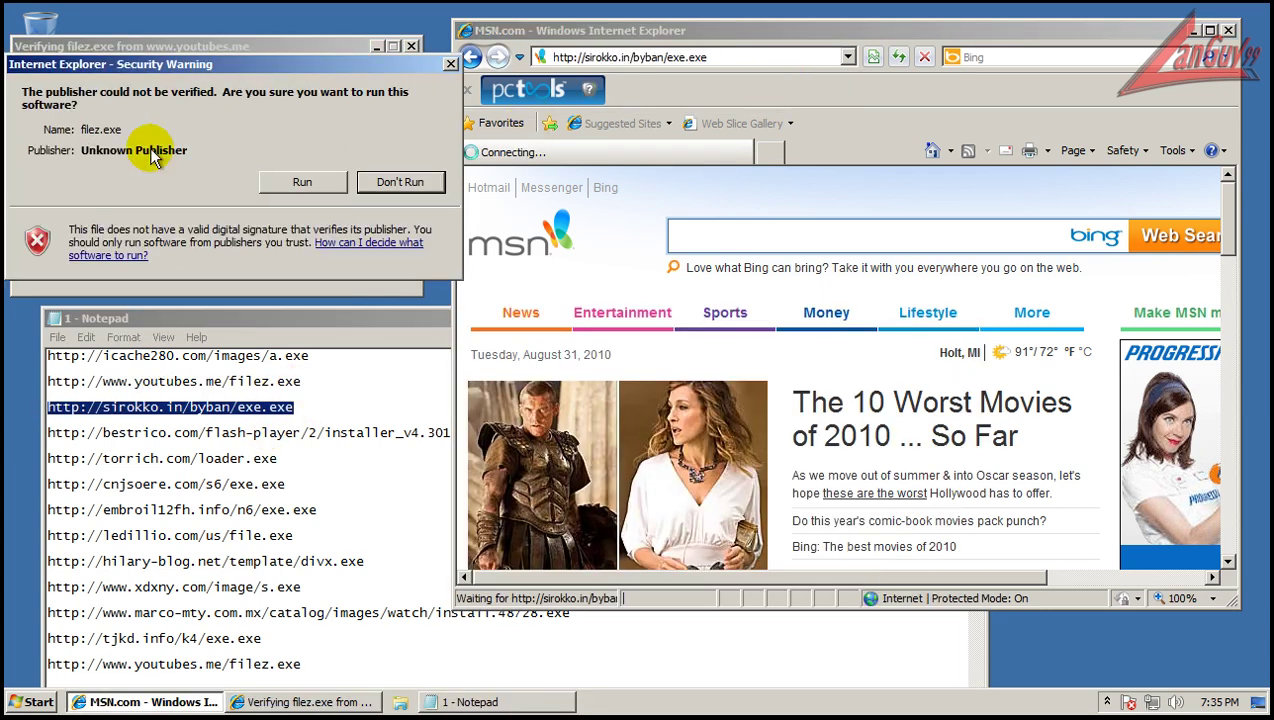
left_click(302, 182)
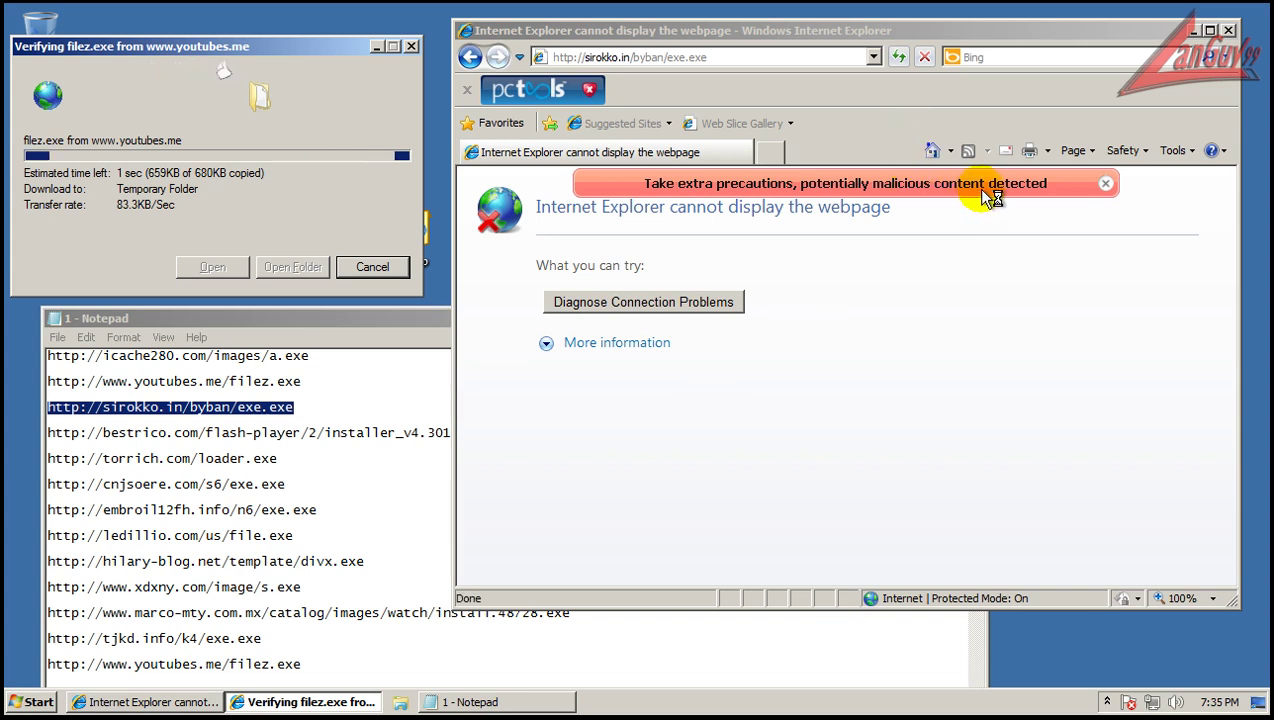
- Load the bestrico.com installer_v4.3016.exe link, run setup.exe, and move the download window aside
left_click(355, 432)
left_click(494, 432)
key("shift+Home")
key("ctrl+c")
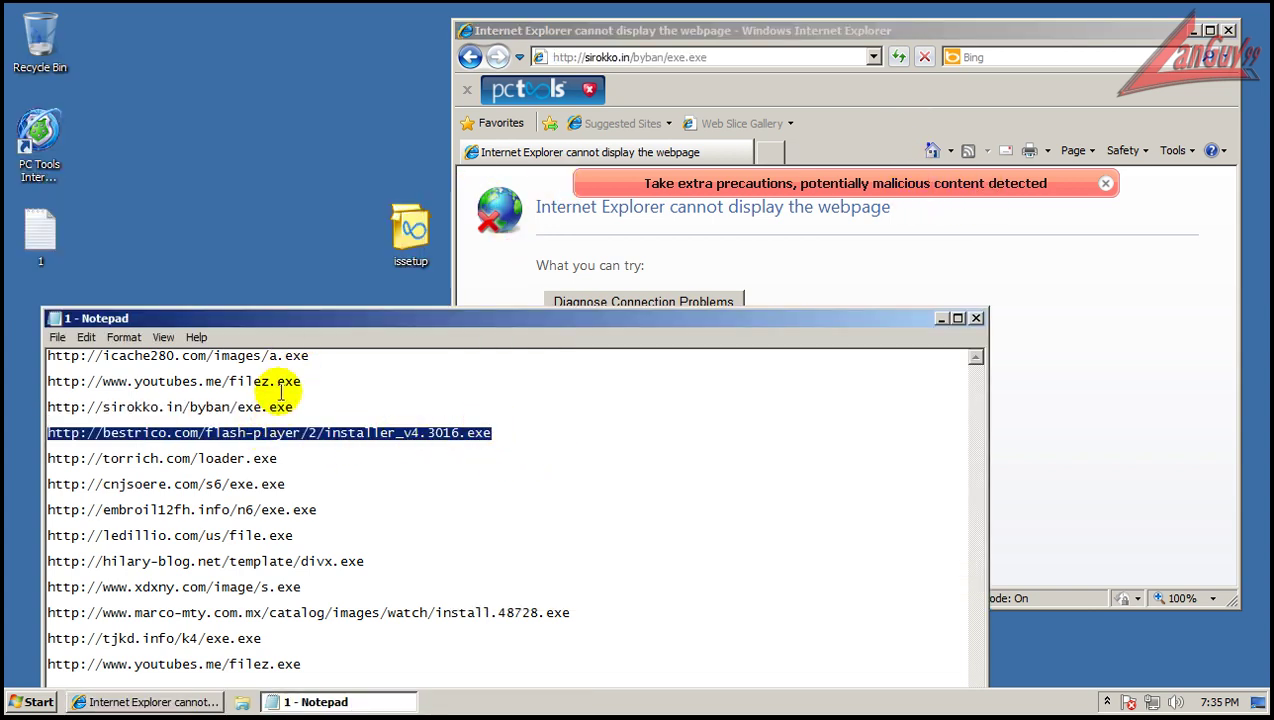
left_click(714, 32)
left_click(727, 57)
key("ctrl+v")
key("Return")
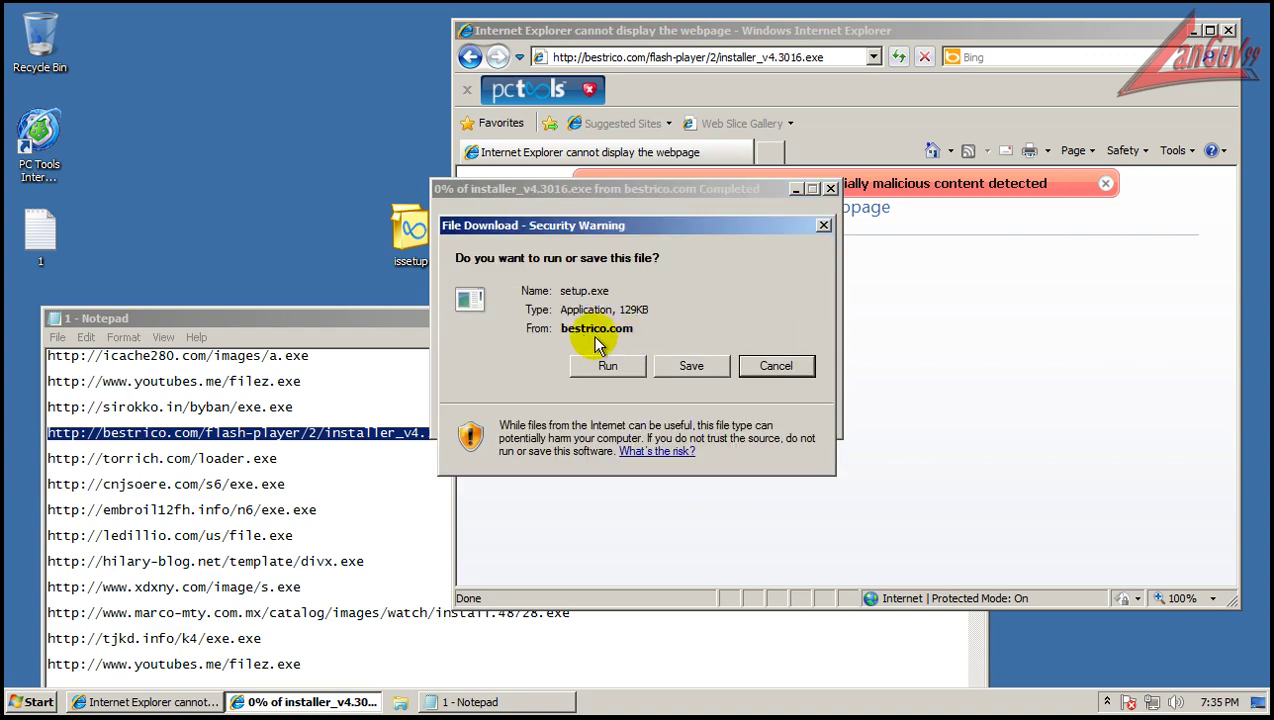
left_click(605, 366)
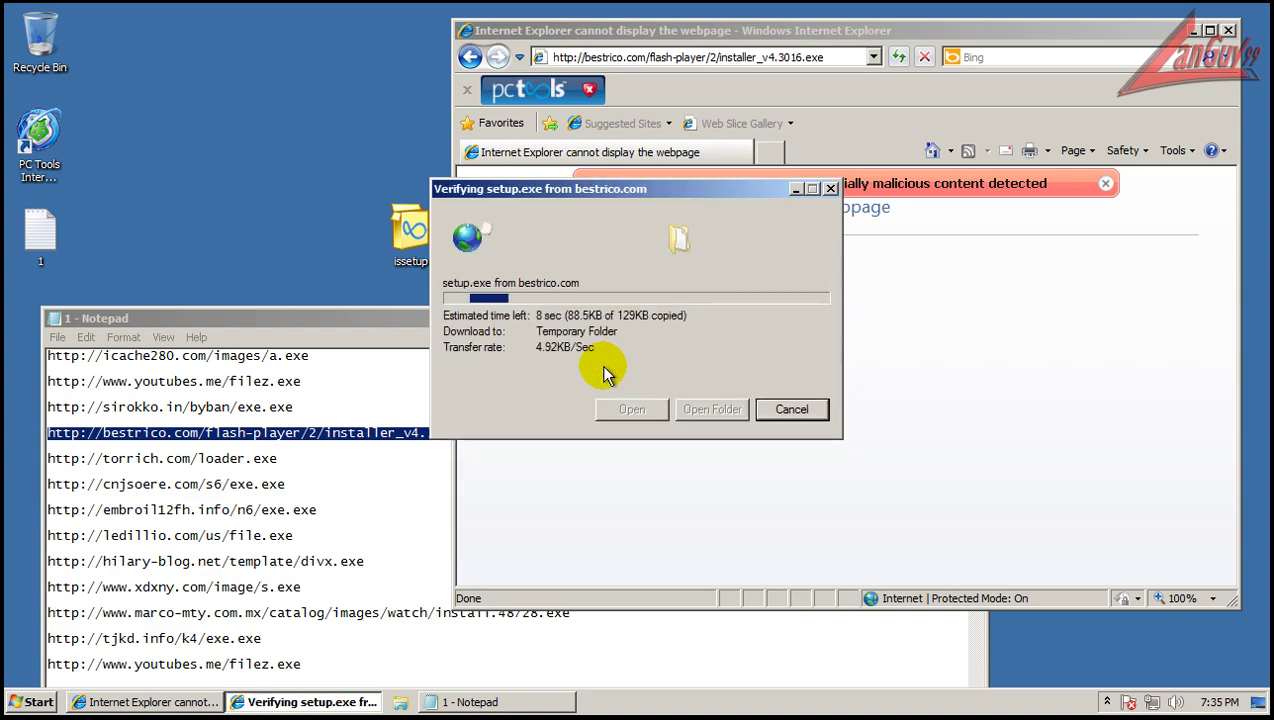
left_click_drag(707, 192, 302, 32)
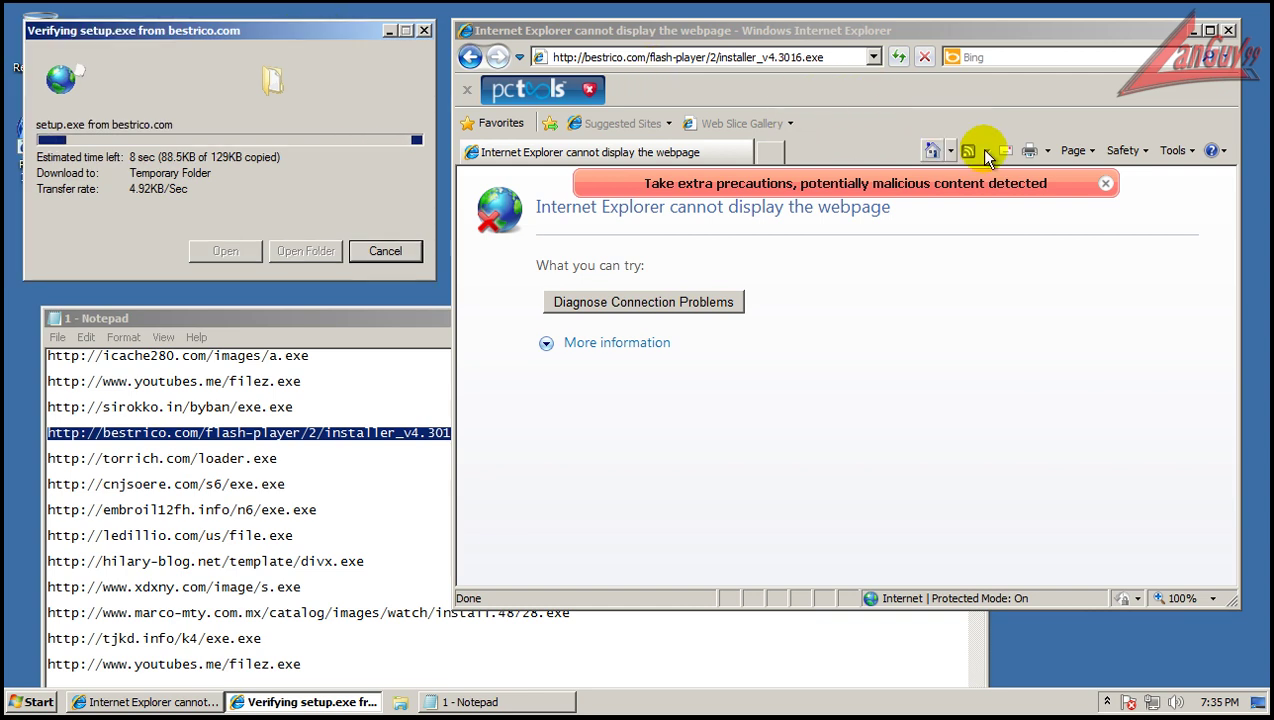
- Go to google.com, then copy the torrich.com link from the URL list
left_click(795, 60)
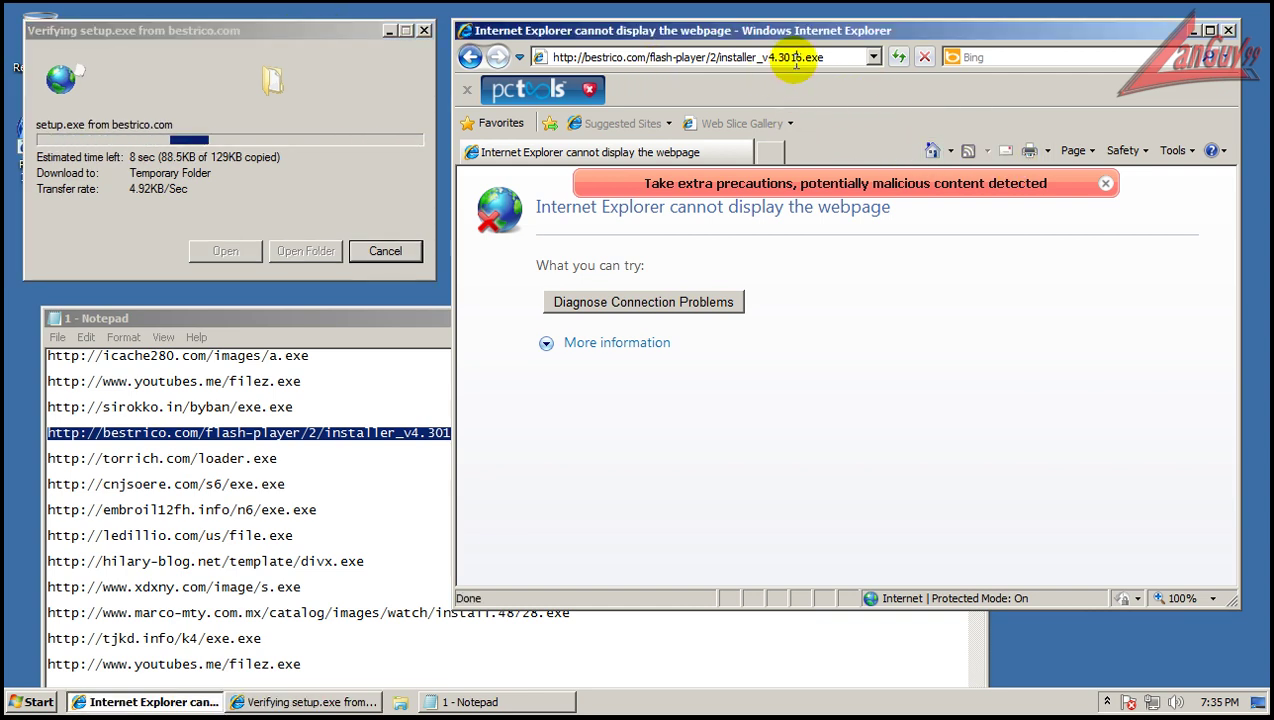
triple_click(795, 60)
type("google.com")
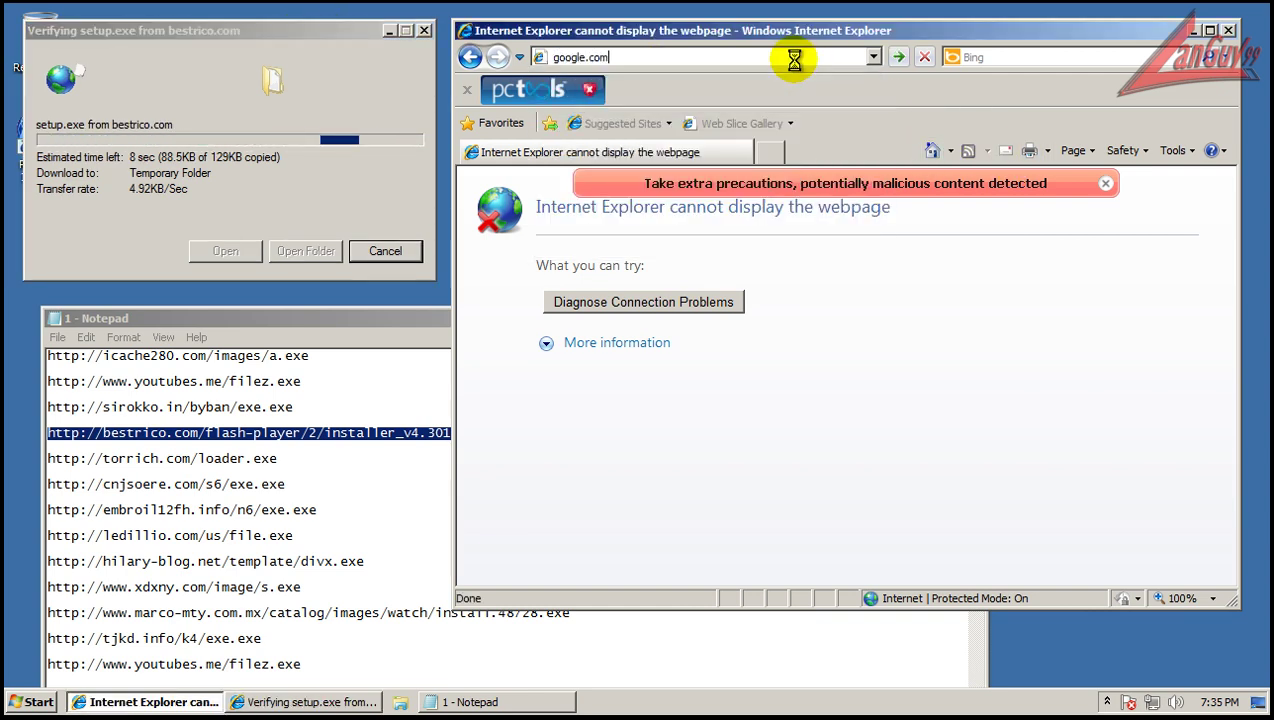
key("Return")
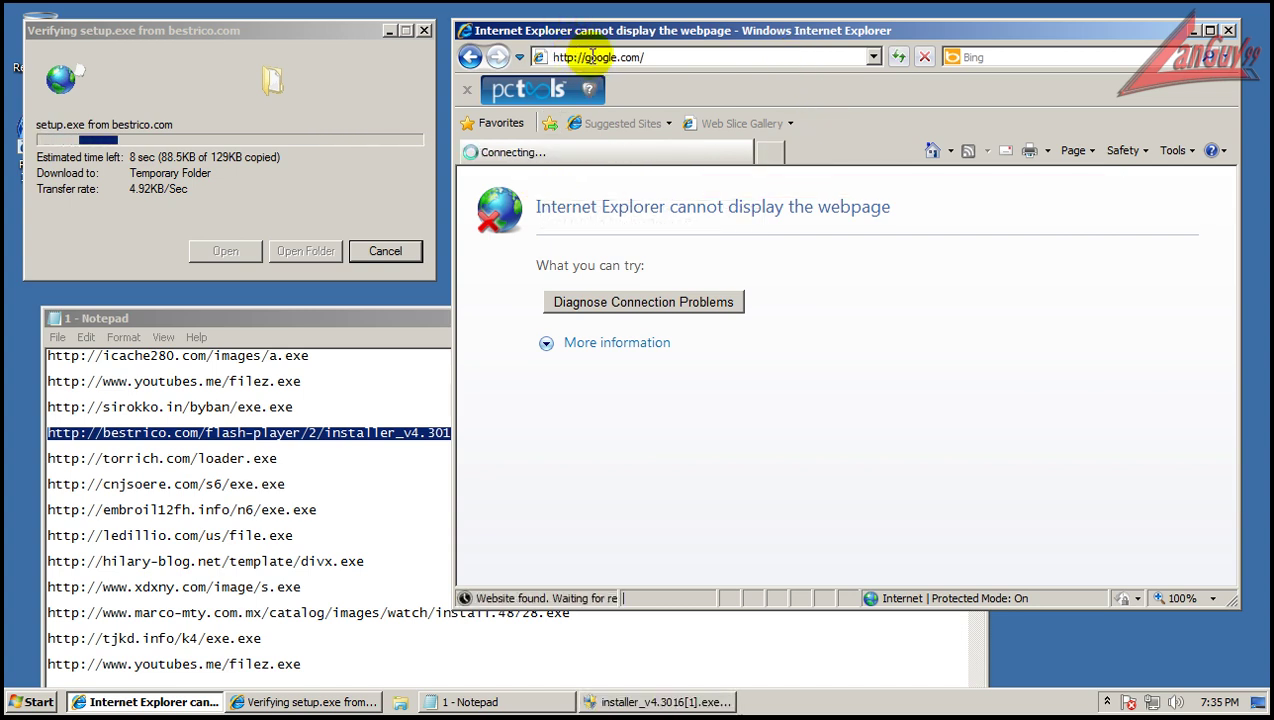
left_click(276, 458)
key("shift+Home")
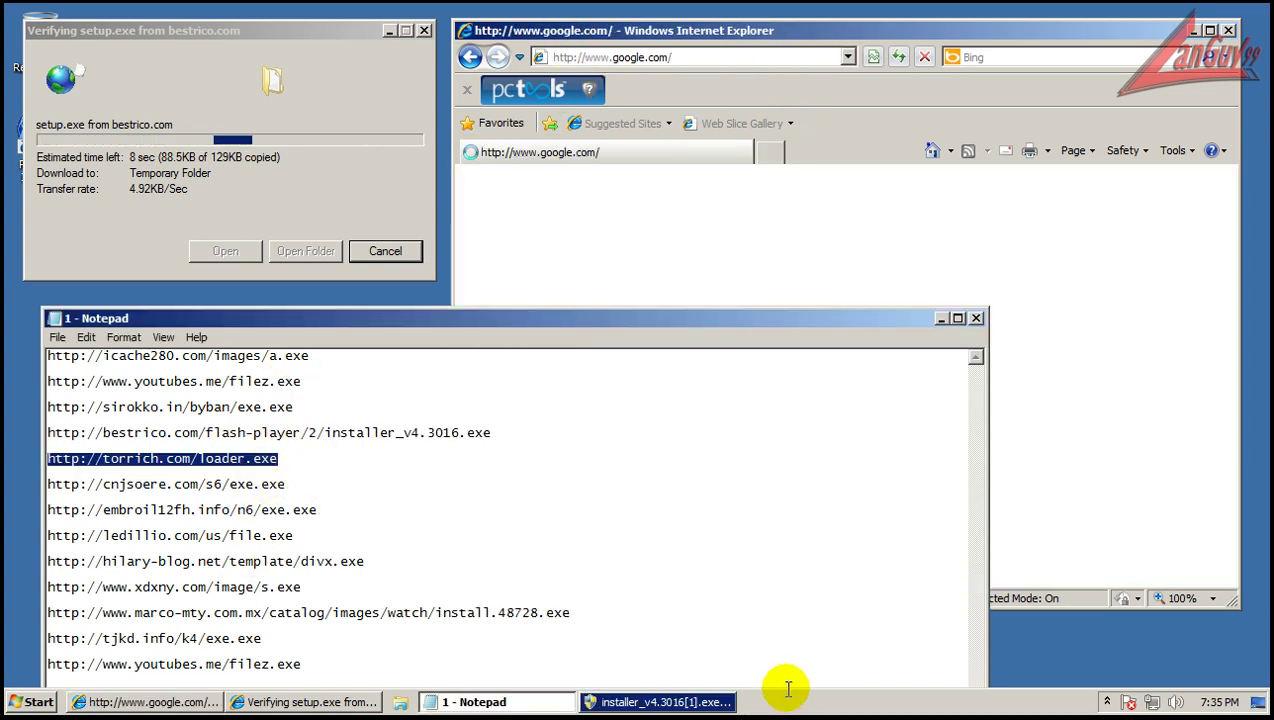
- Launch installer_v4.3016, approve UAC, check the alert details, and answer No to both INSTALLER_V4 alerts
left_click(713, 702)
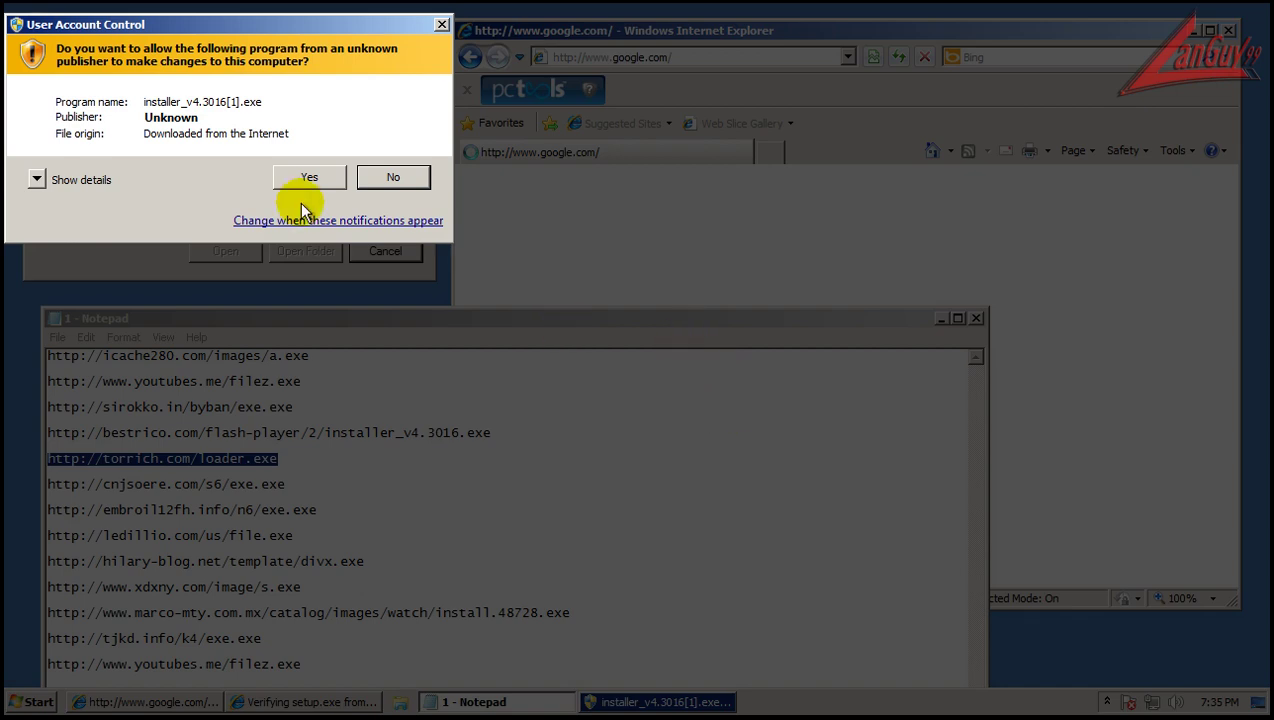
left_click(312, 178)
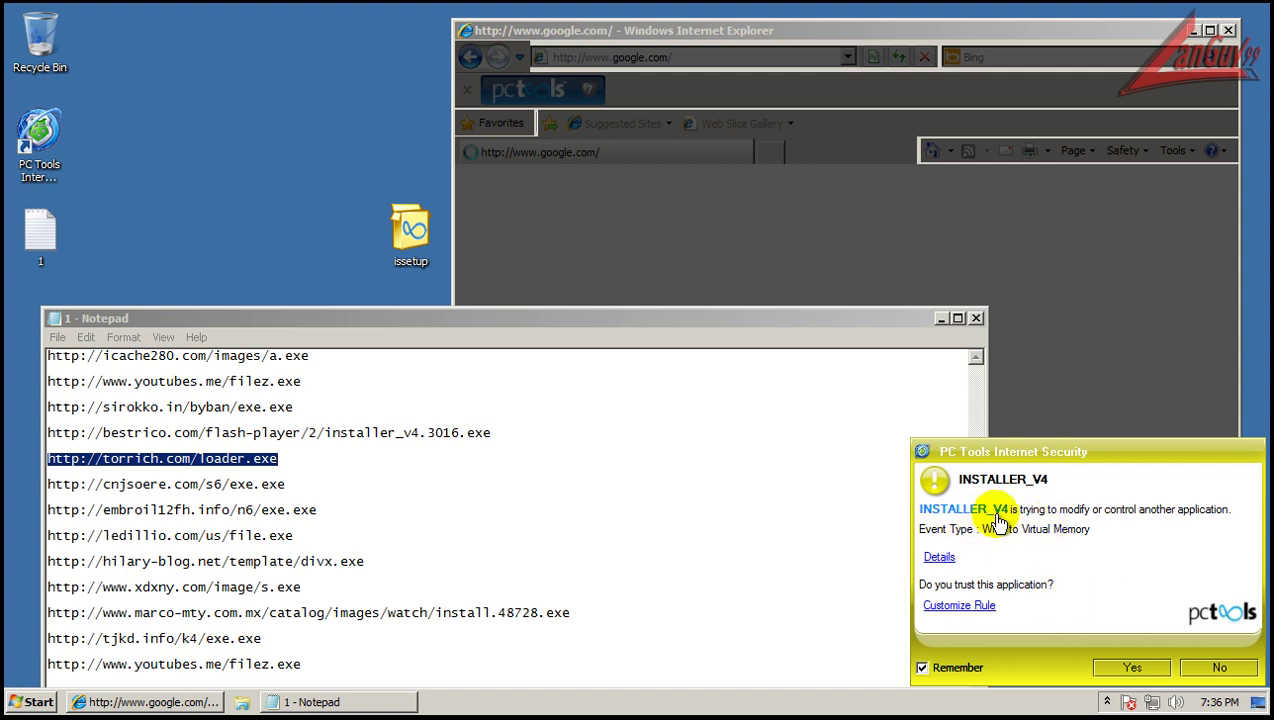
left_click(940, 557)
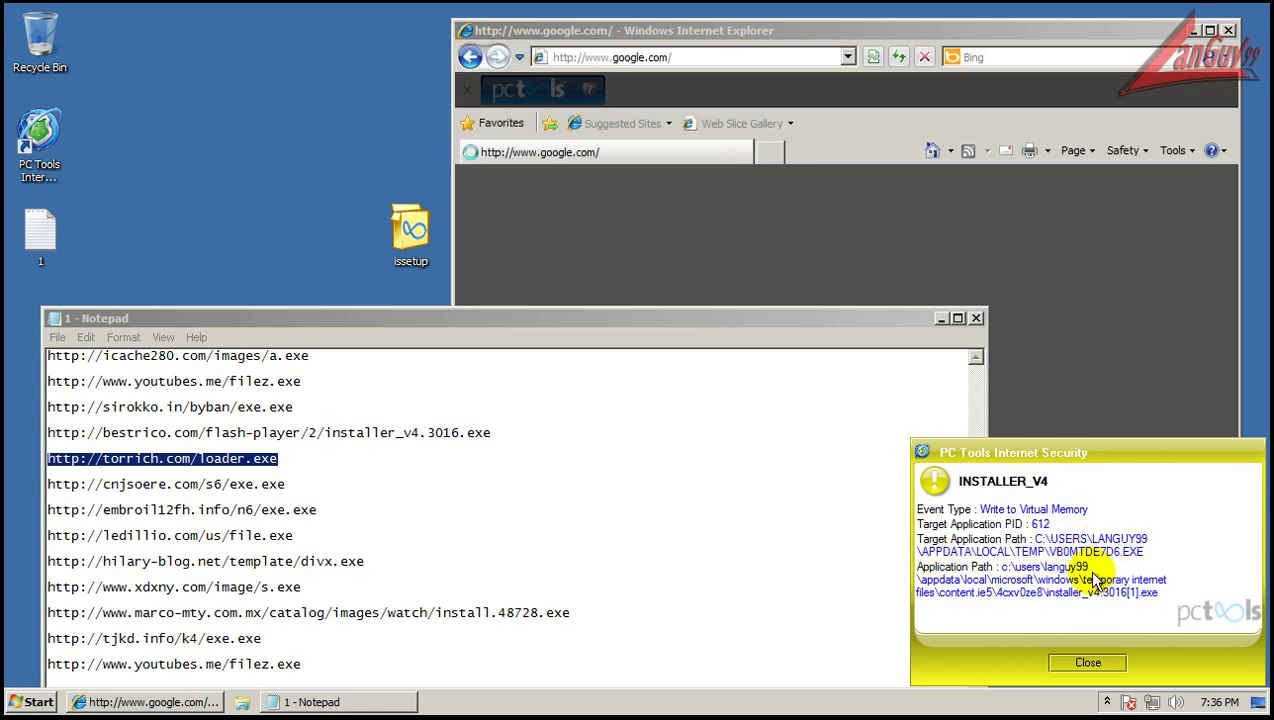
left_click(1087, 664)
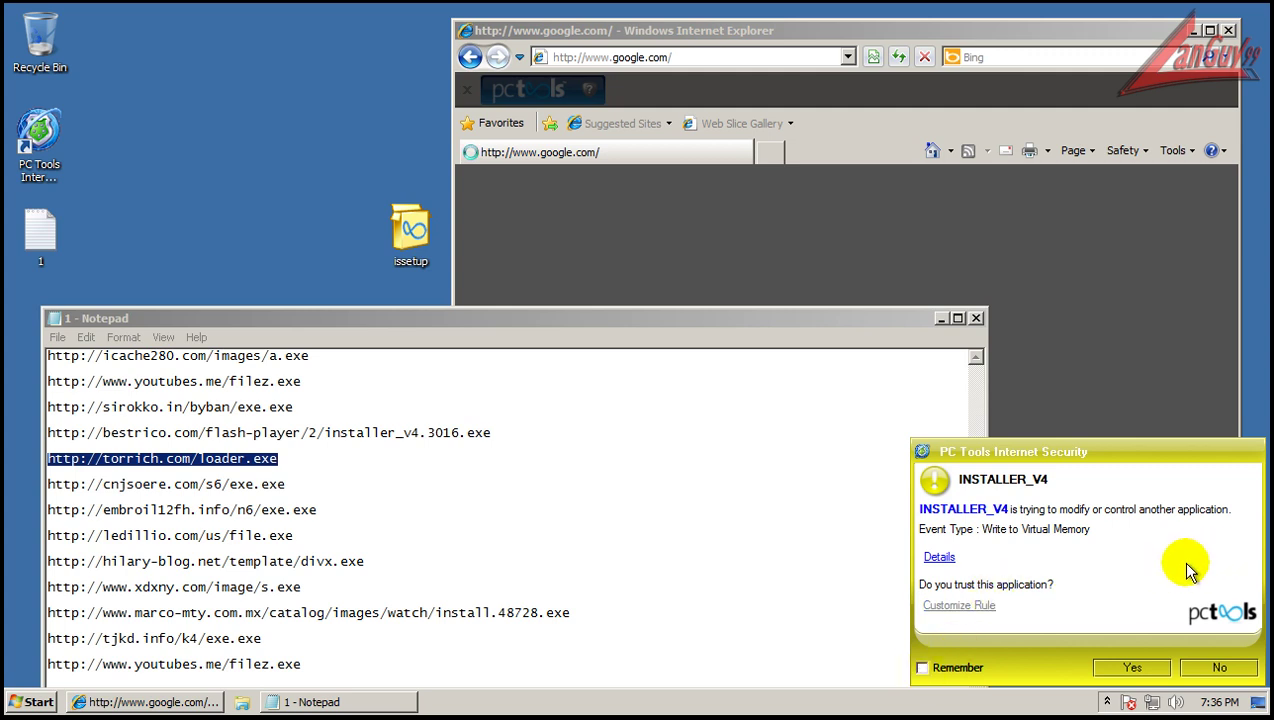
left_click(1213, 668)
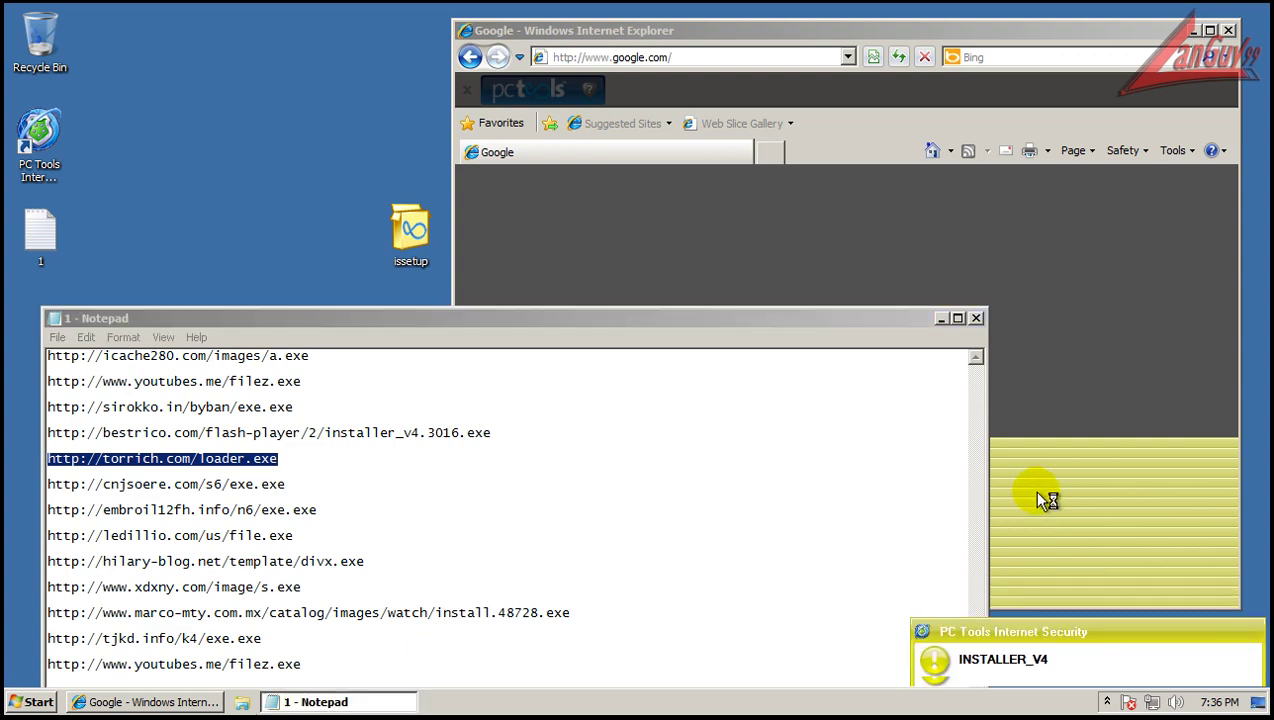
left_click(1216, 668)
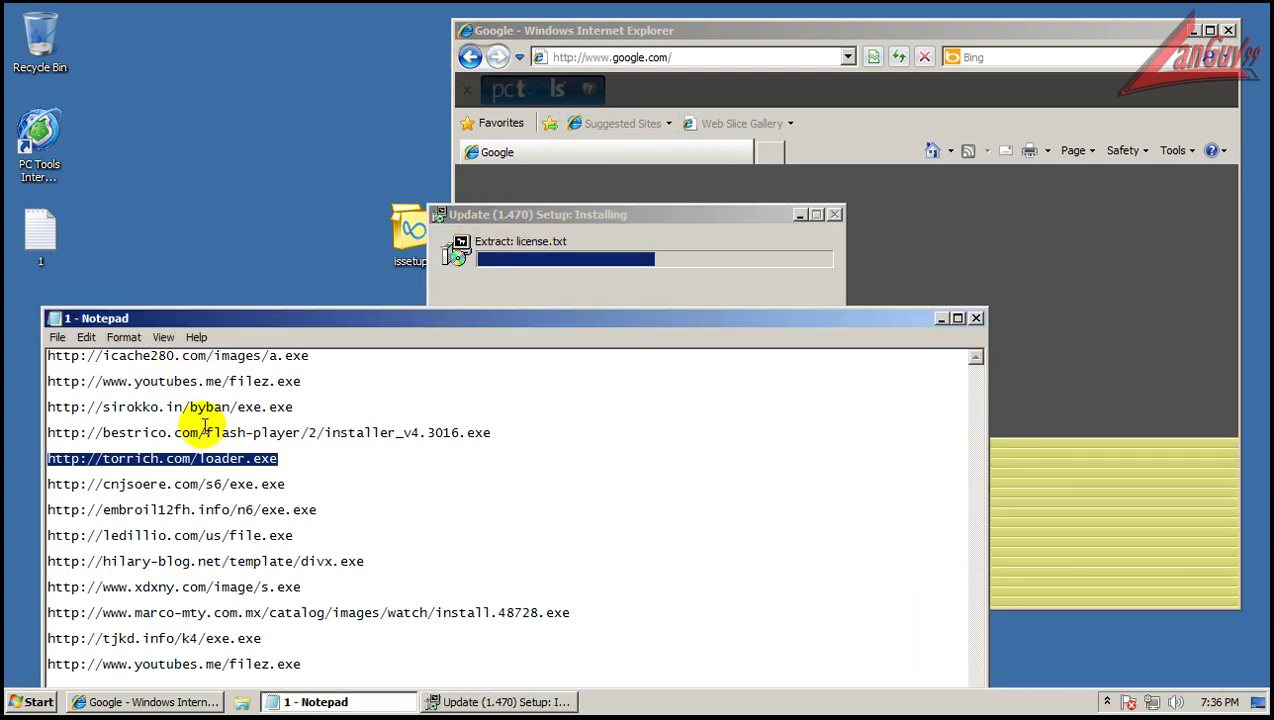
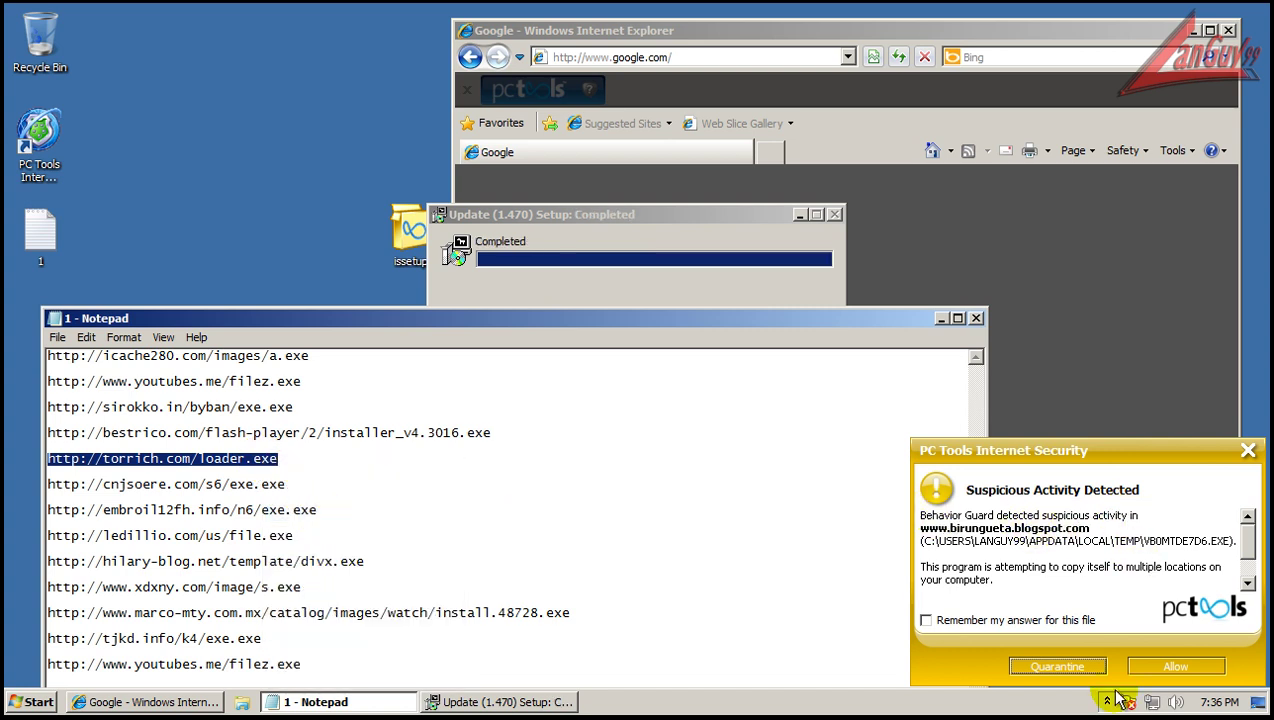
- Quarantine the self-copying program flagged by the alert, then return to Internet Explorer's Google page
left_click(1060, 666)
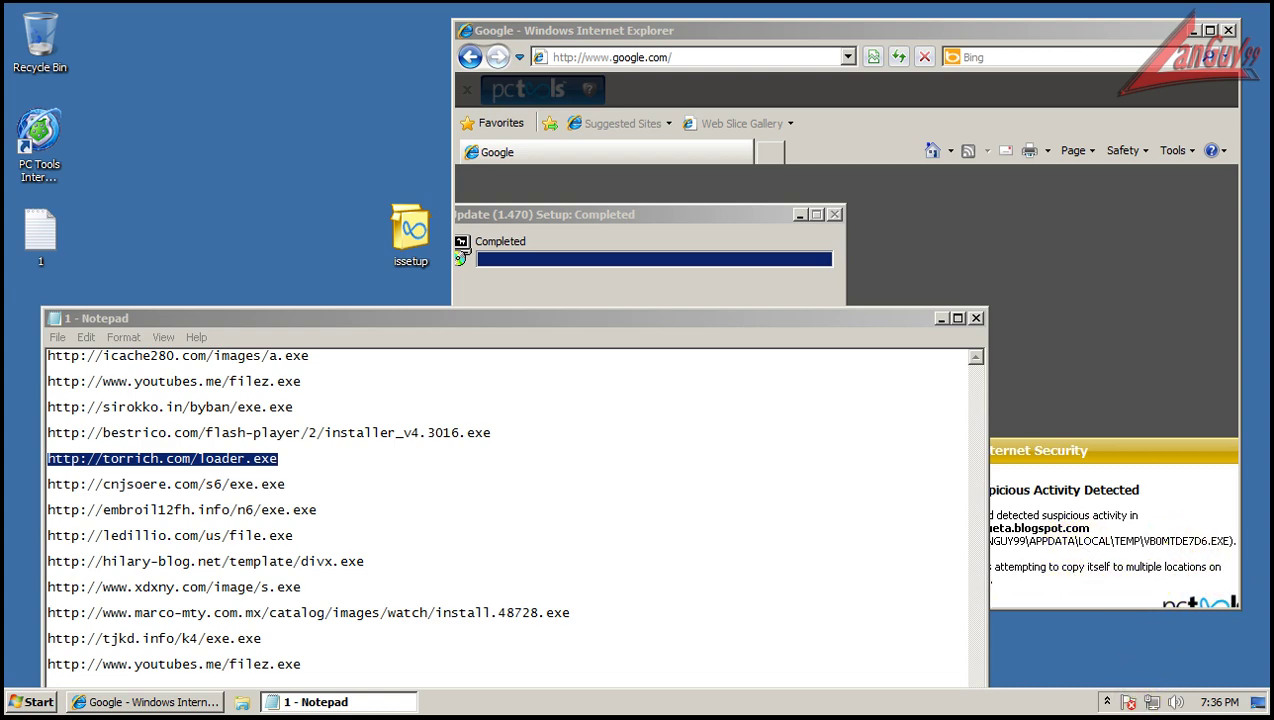
left_click(145, 702)
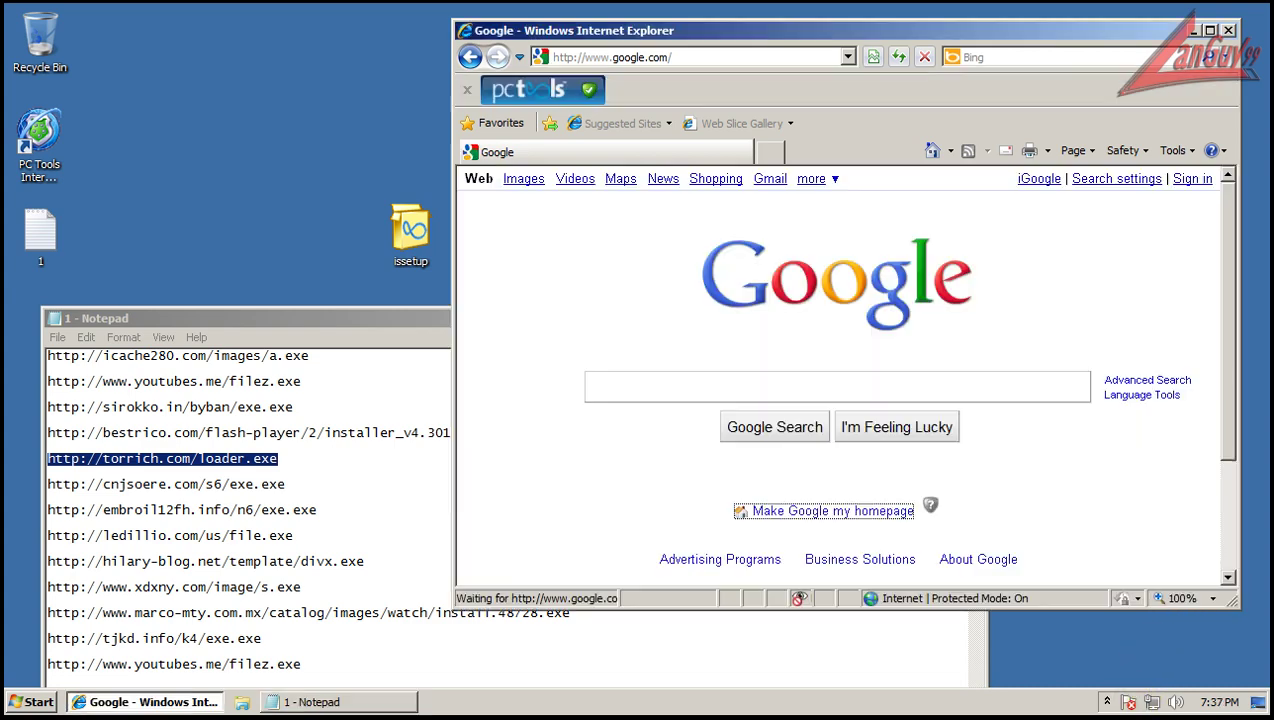
- Copy the torrich.com/loader.exe URL from Notepad and select the Google address in Internet Explorer
right_click(257, 462)
left_click(333, 515)
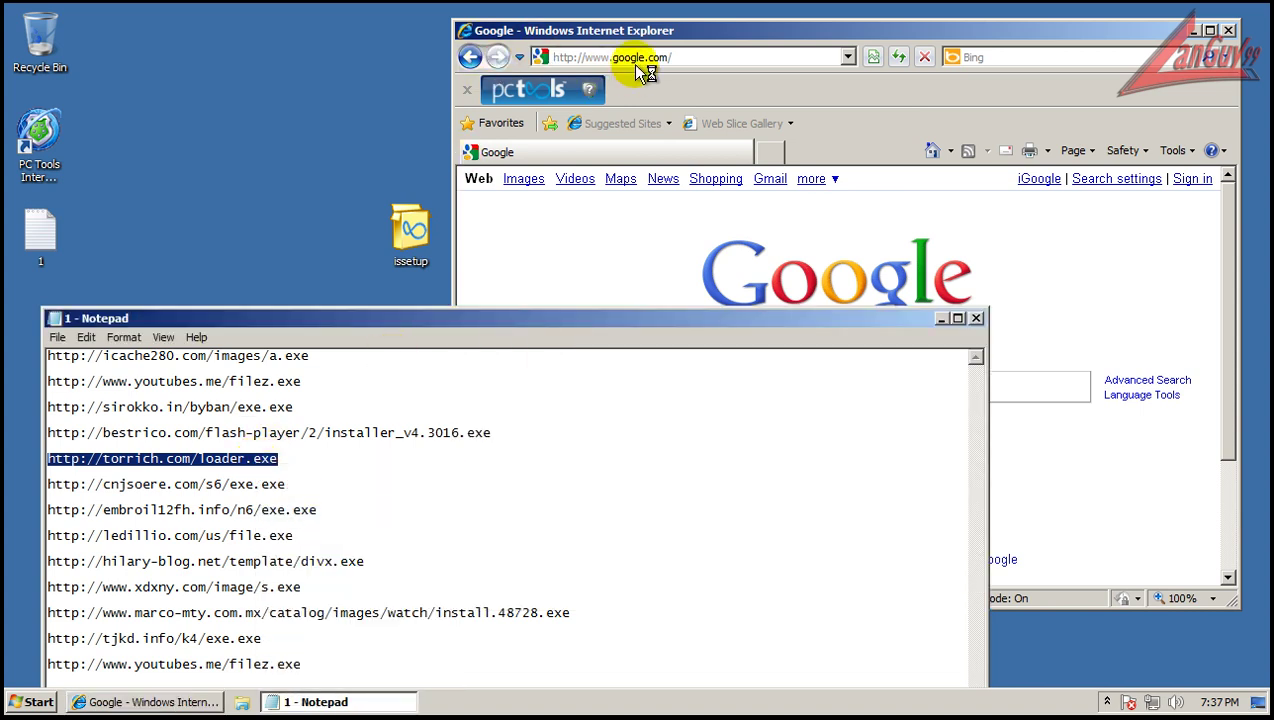
left_click(705, 60)
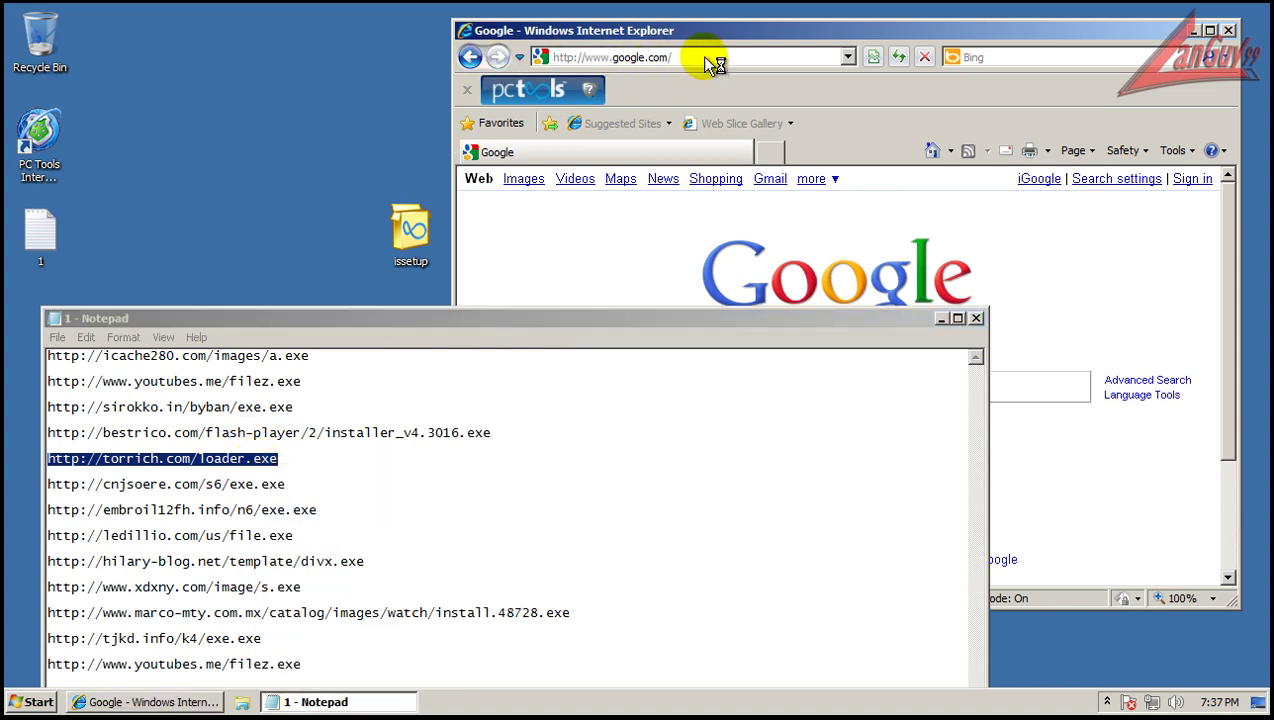
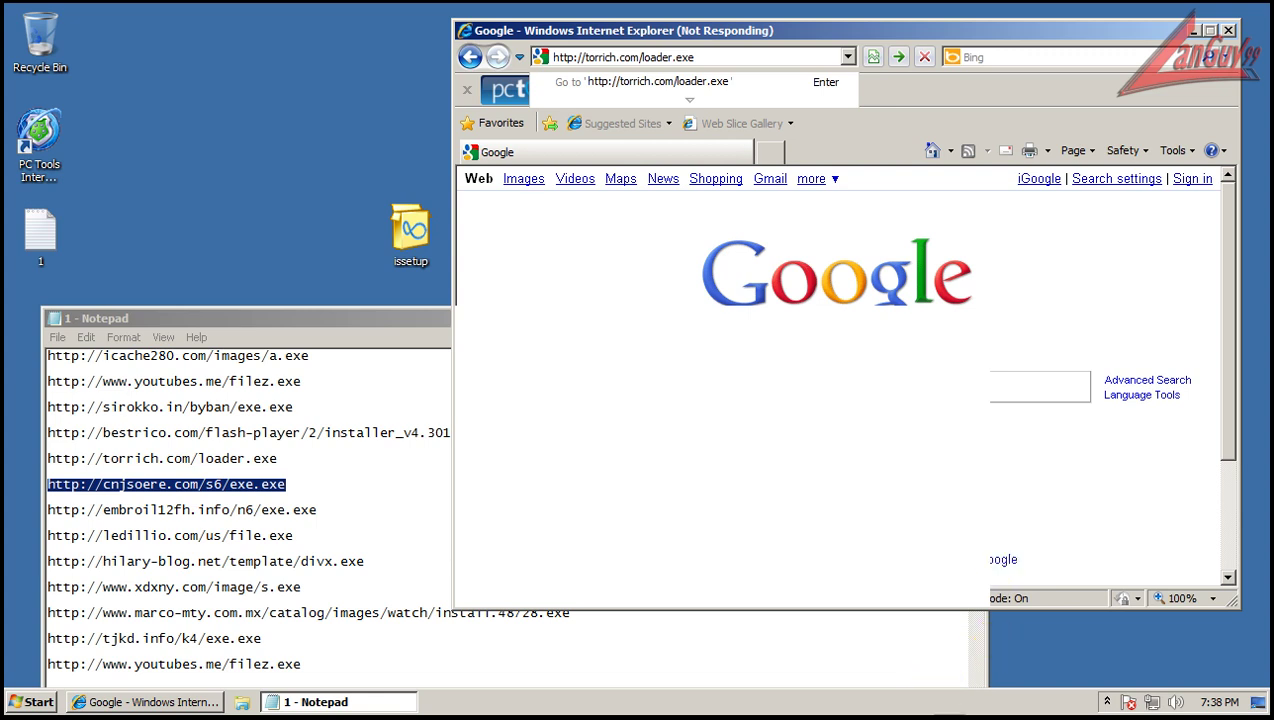
- Open Task Manager, sort processes by CPU and show processes from all users
right_click(932, 702)
left_click(958, 646)
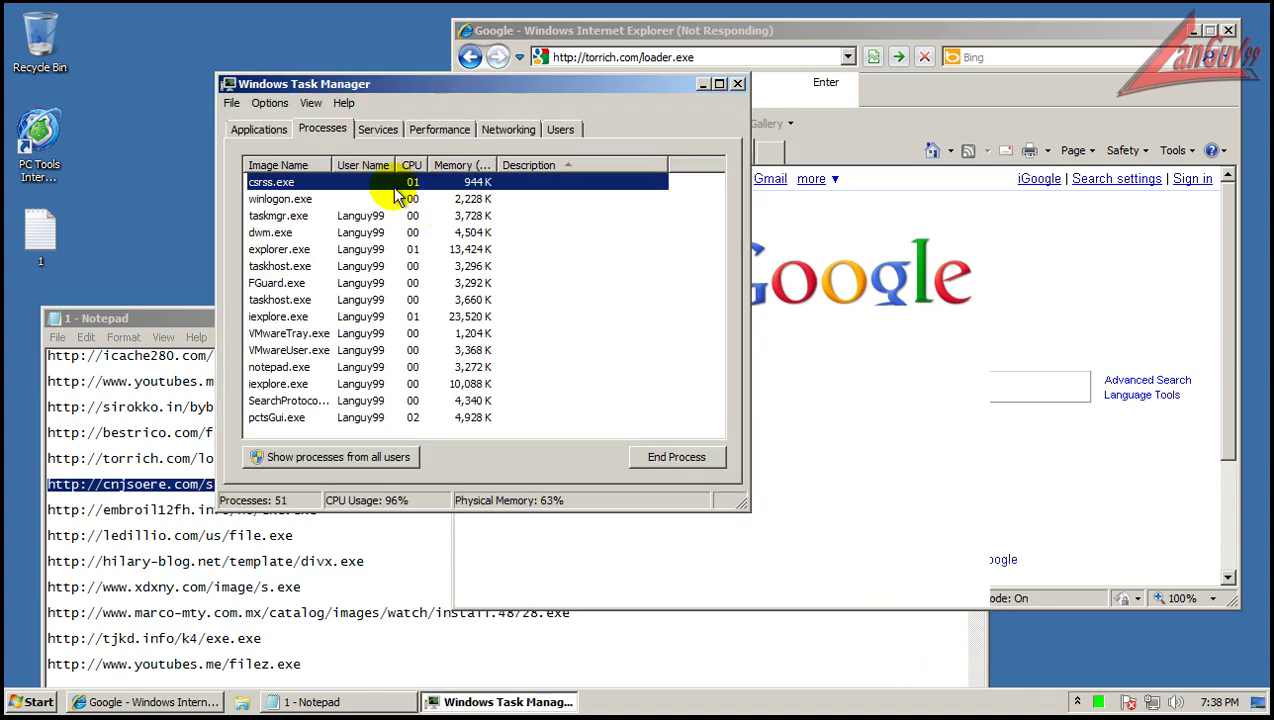
left_click(411, 165)
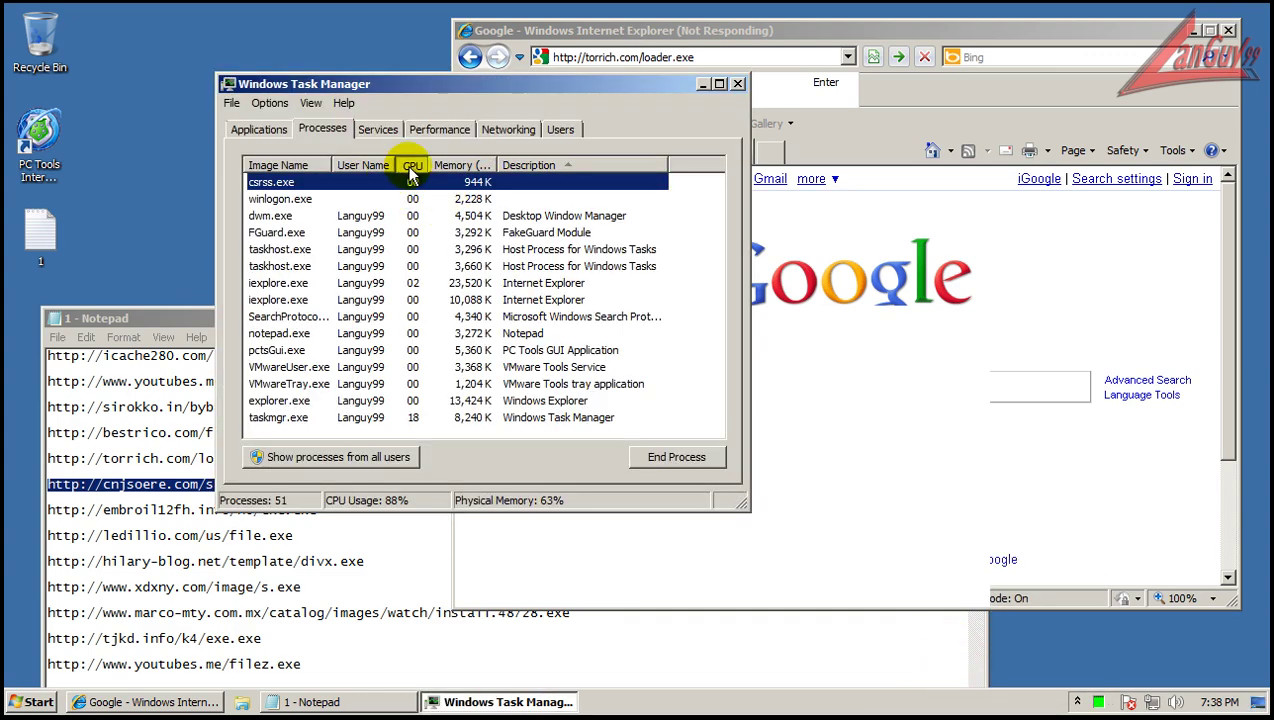
left_click(305, 460)
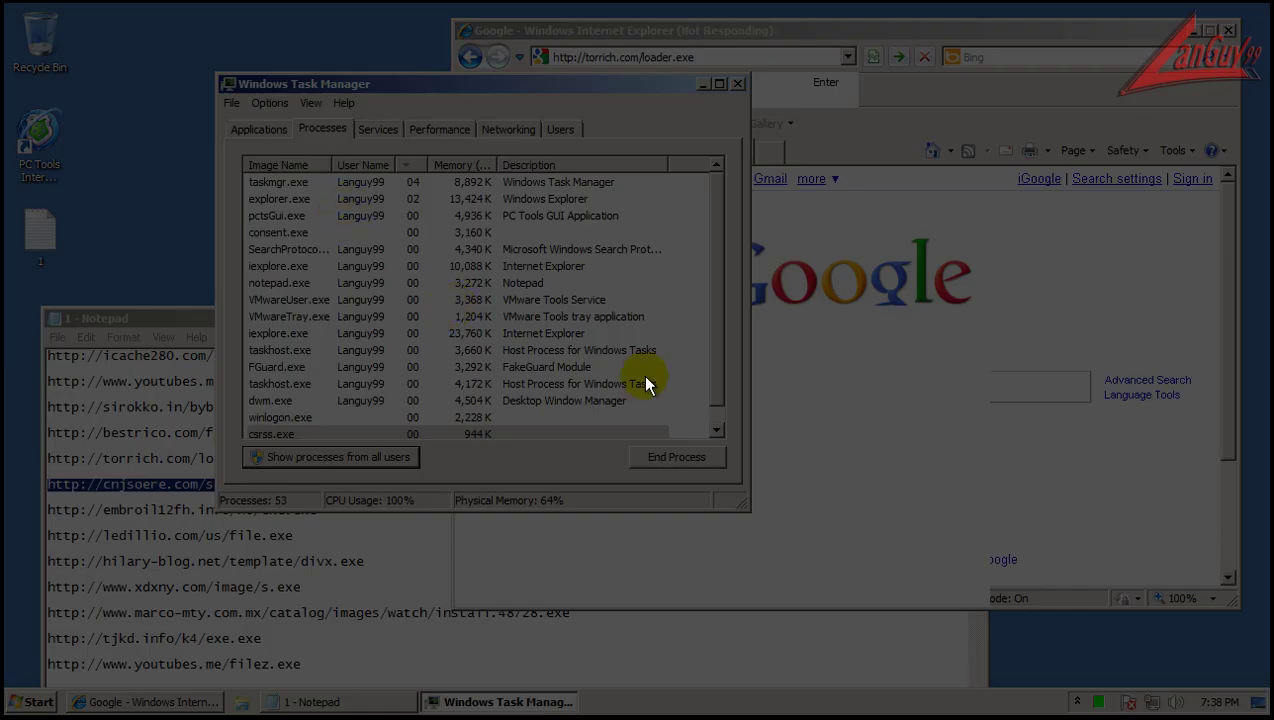
left_click(565, 318)
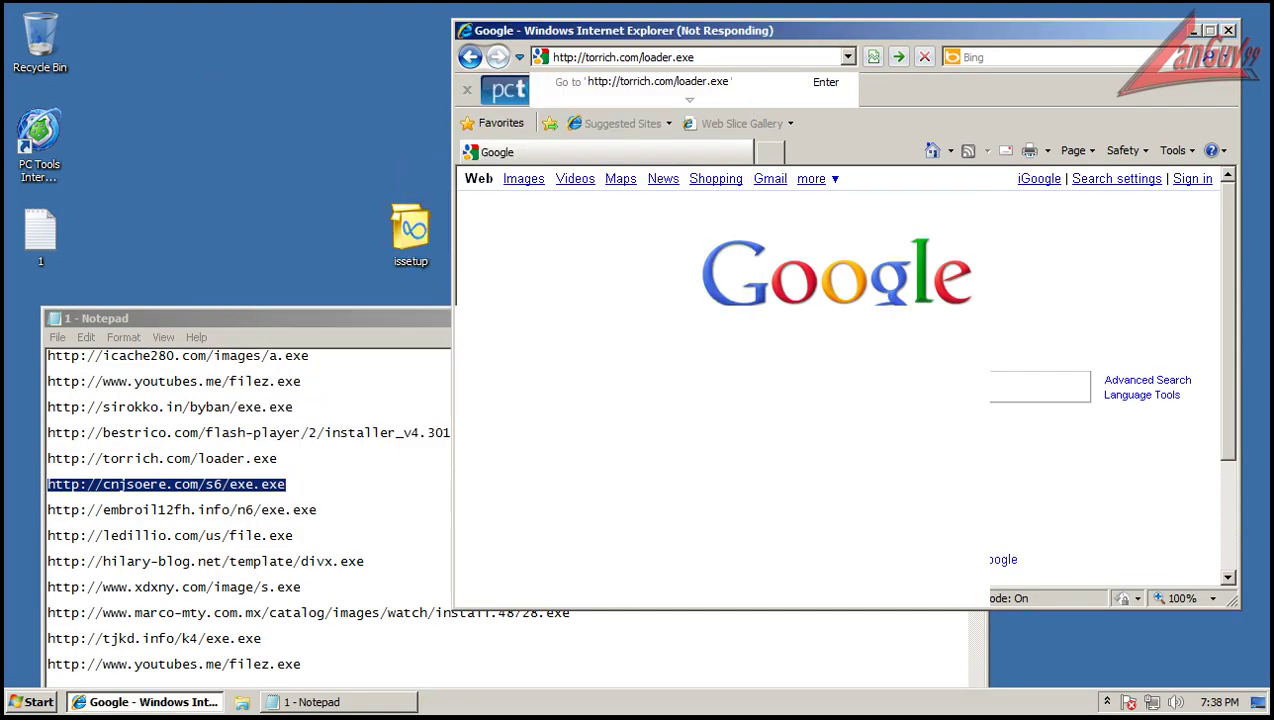
- Reopen Task Manager, sort by description and inspect the AntiMalware Definition Update process
key("ctrl+shift+Escape")
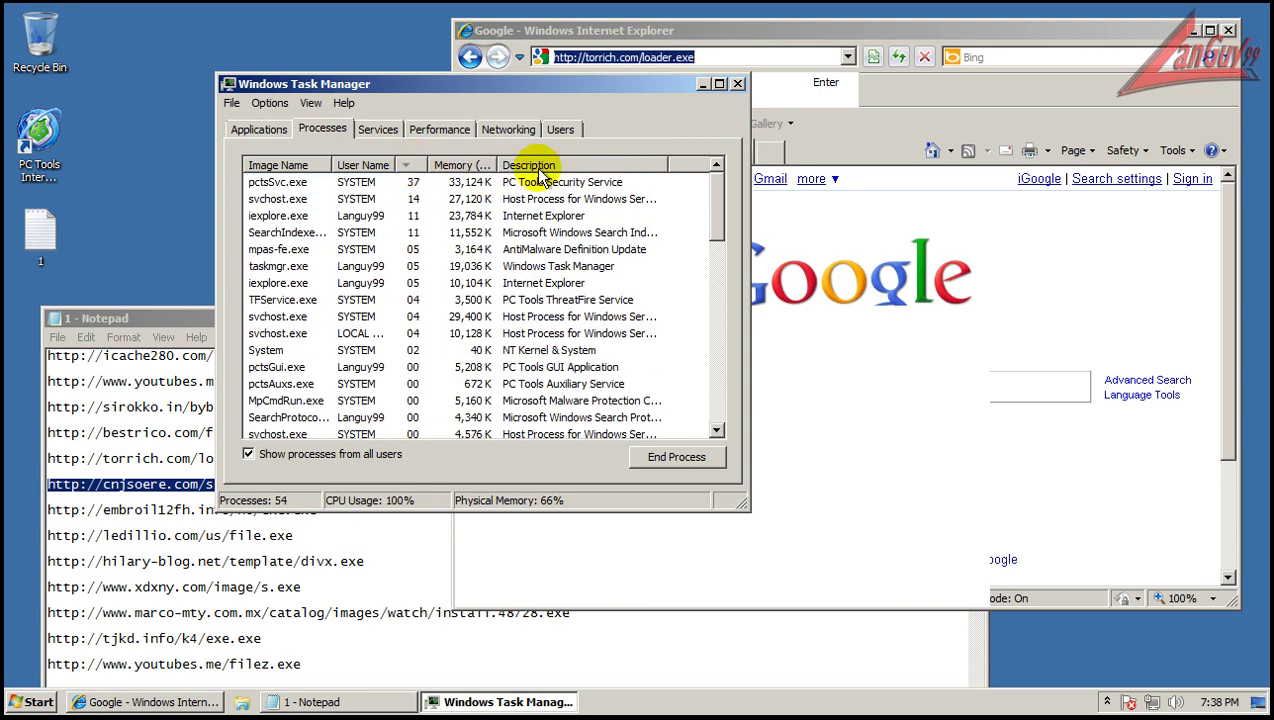
left_click(530, 166)
left_click(410, 184)
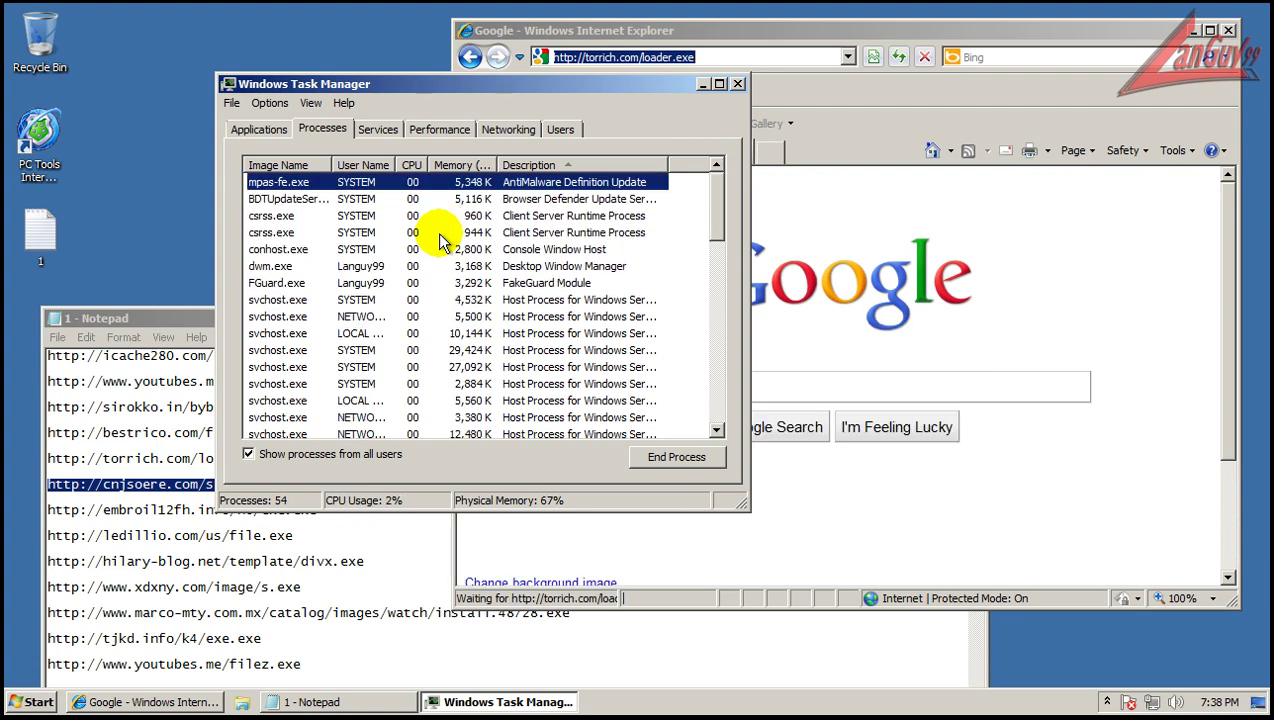
scroll(440, 242, "down", 10)
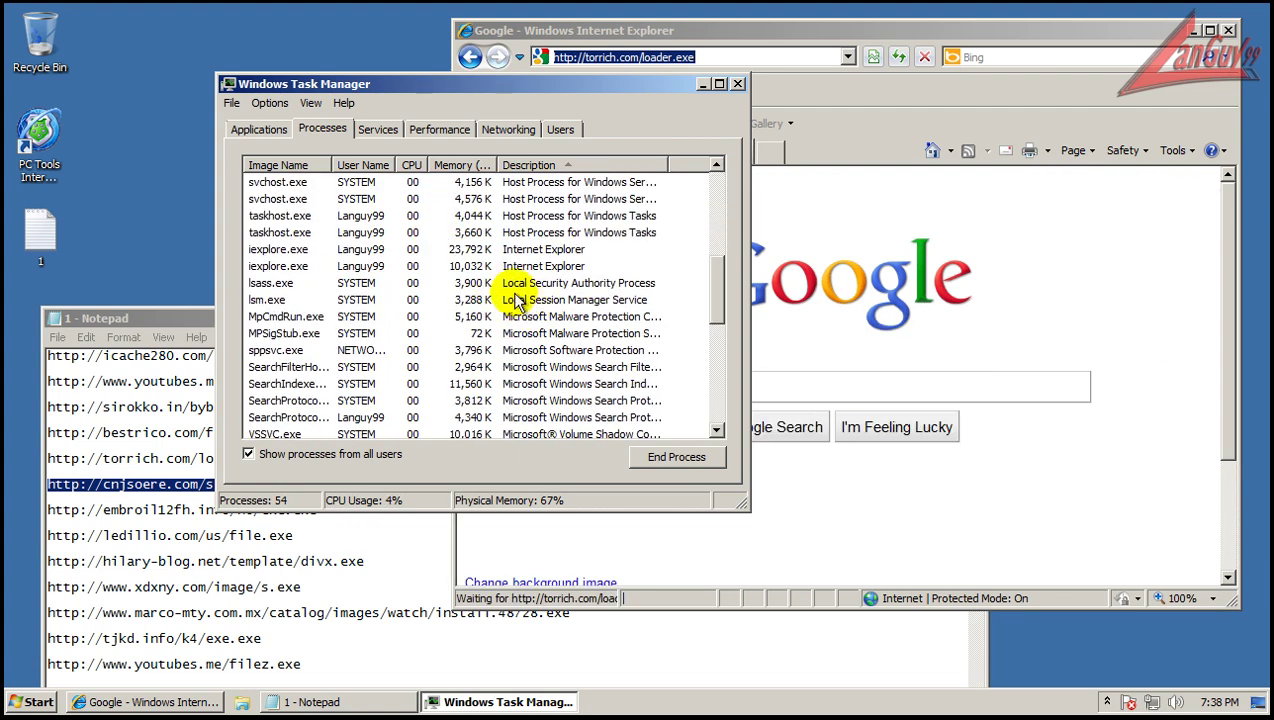
left_click(462, 350)
- Close Task Manager and paste the cnjsoere.com/s6/exe.exe link into Internet Explorer's address bar
left_click(738, 83)
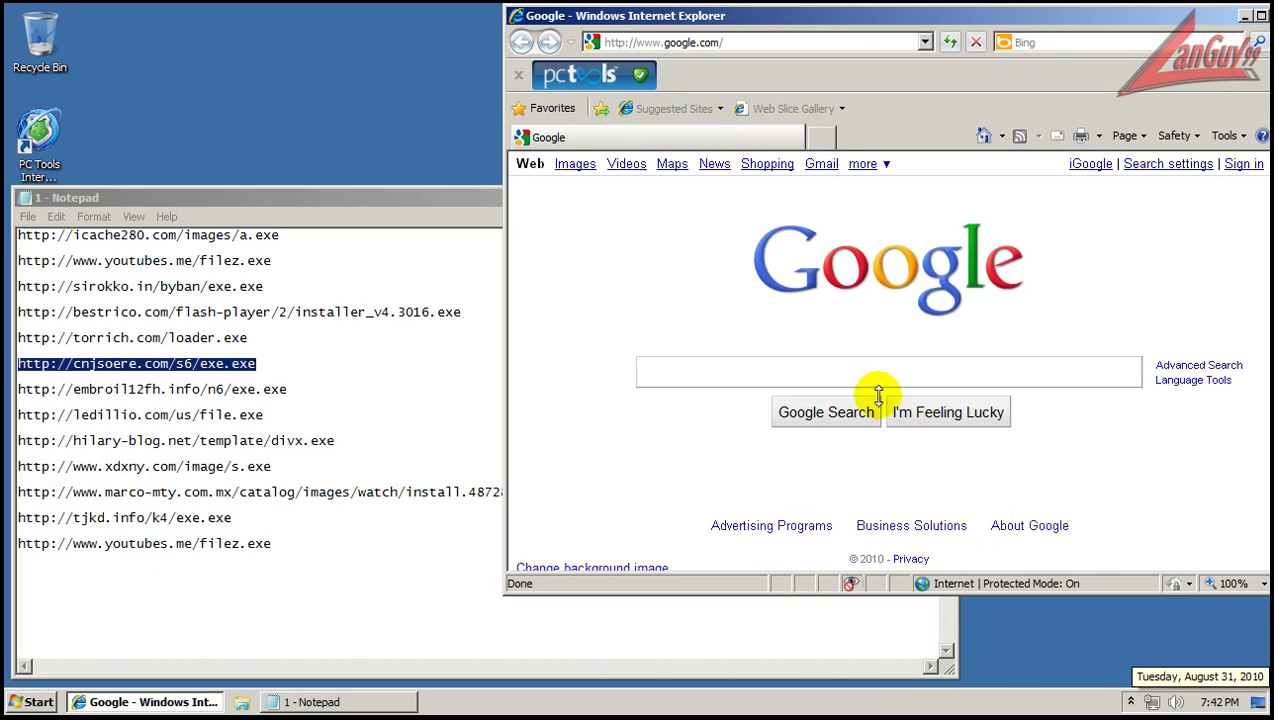
left_click(775, 44)
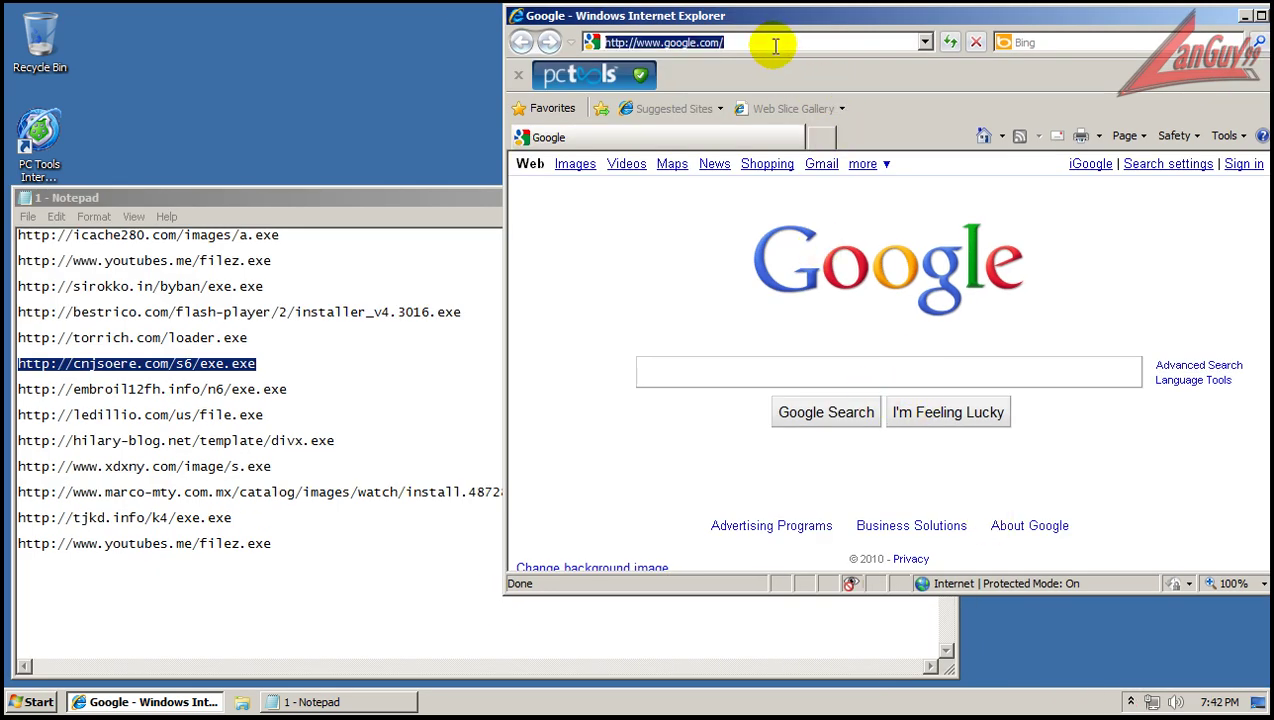
type("http://cnjsoere.com/s6/exe.exe")
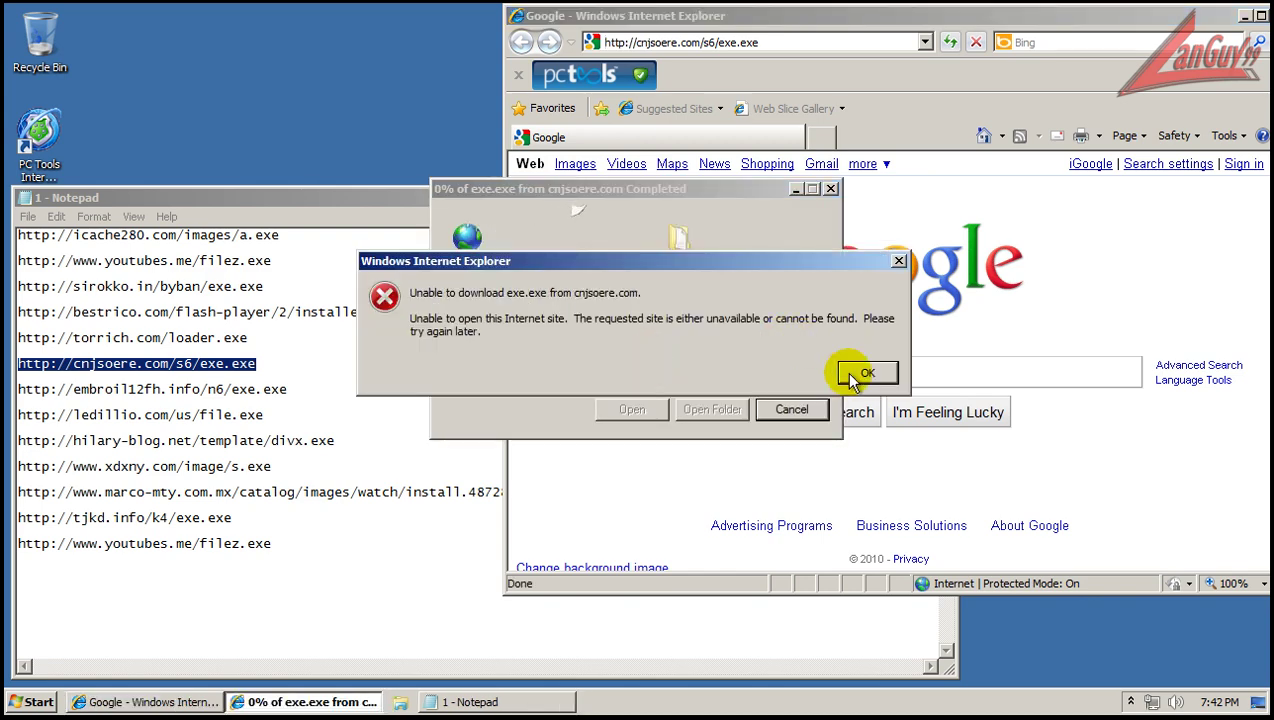
- Load the embroil12fh.info link from Notepad and block both PC Tools threat alerts
left_click(855, 378)
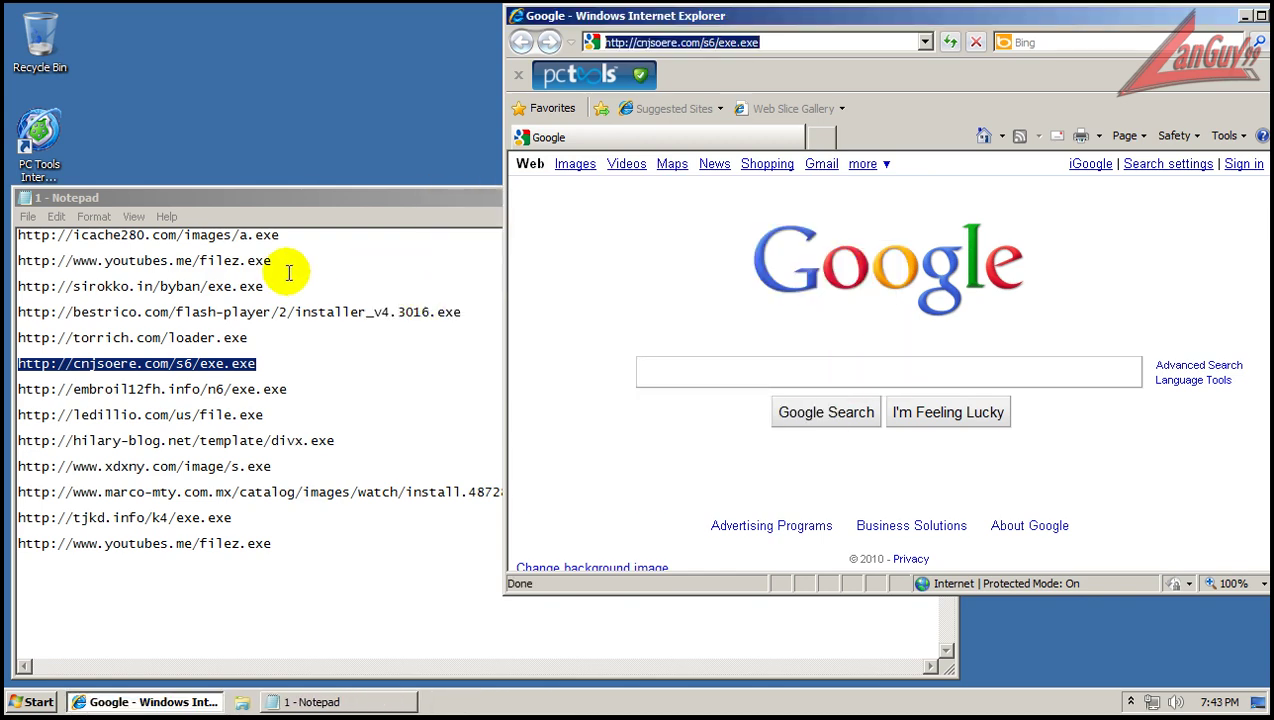
left_click(289, 389)
key("shift+Home")
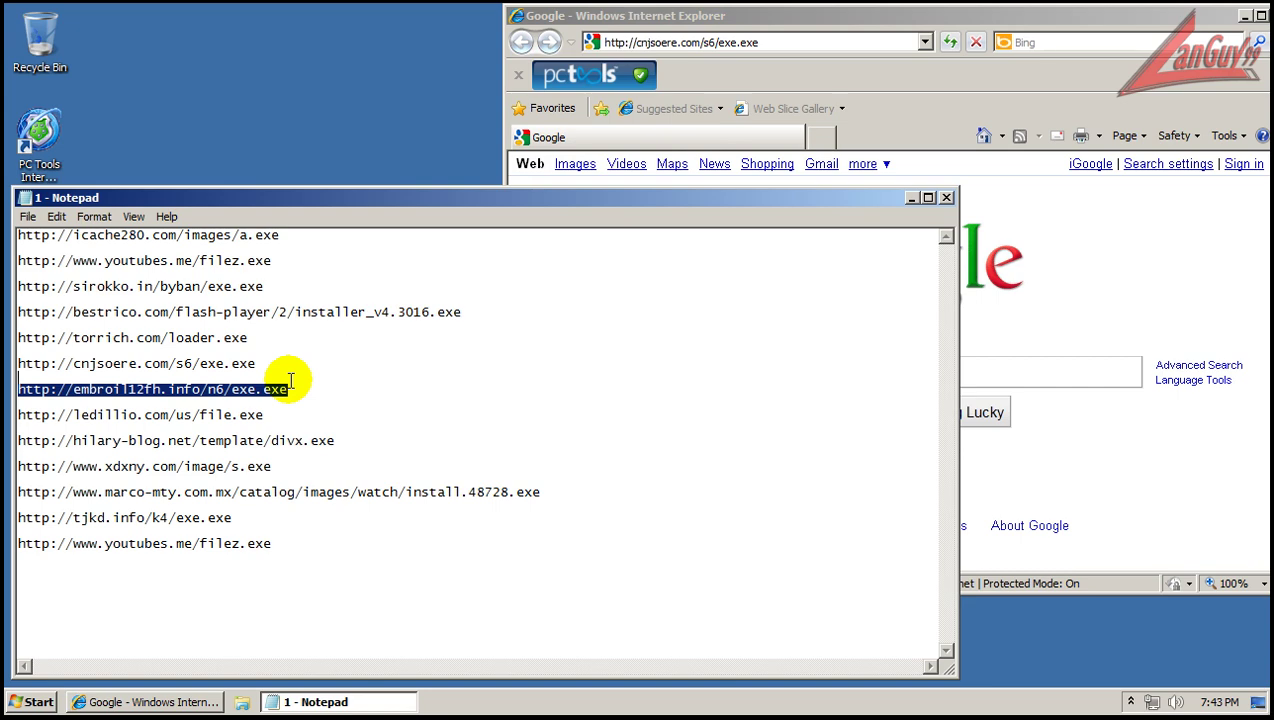
key("ctrl+c")
left_click(799, 40)
left_click(801, 42)
key("ctrl+v")
key("Return")
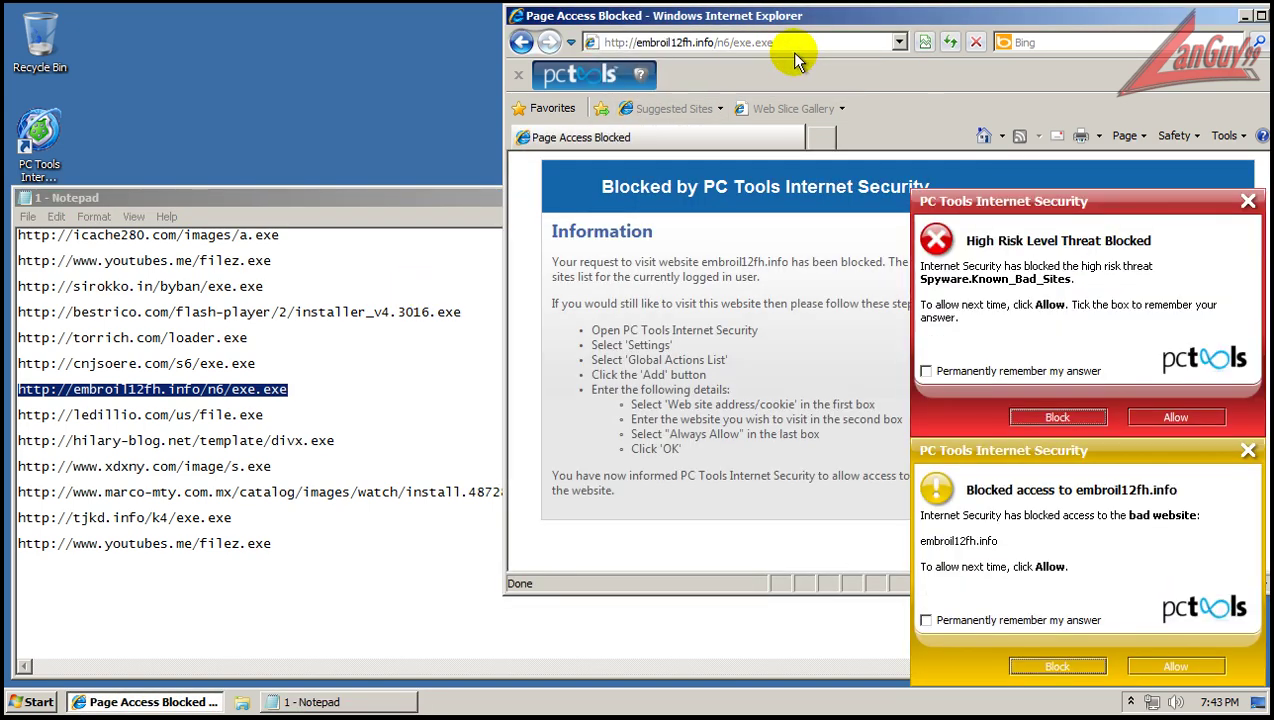
left_click(1072, 416)
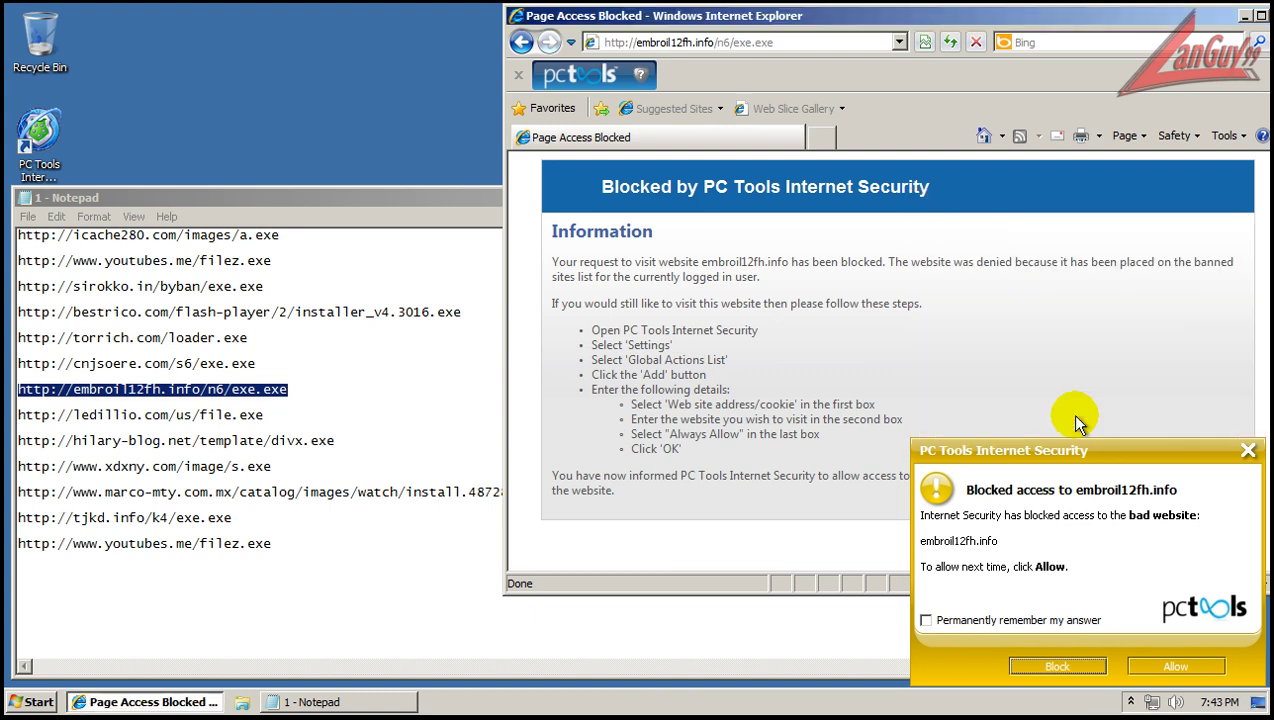
left_click(1056, 668)
- Load the ledillio.com file.exe link from the Notepad URL list
left_click(279, 415)
key("shift+Home")
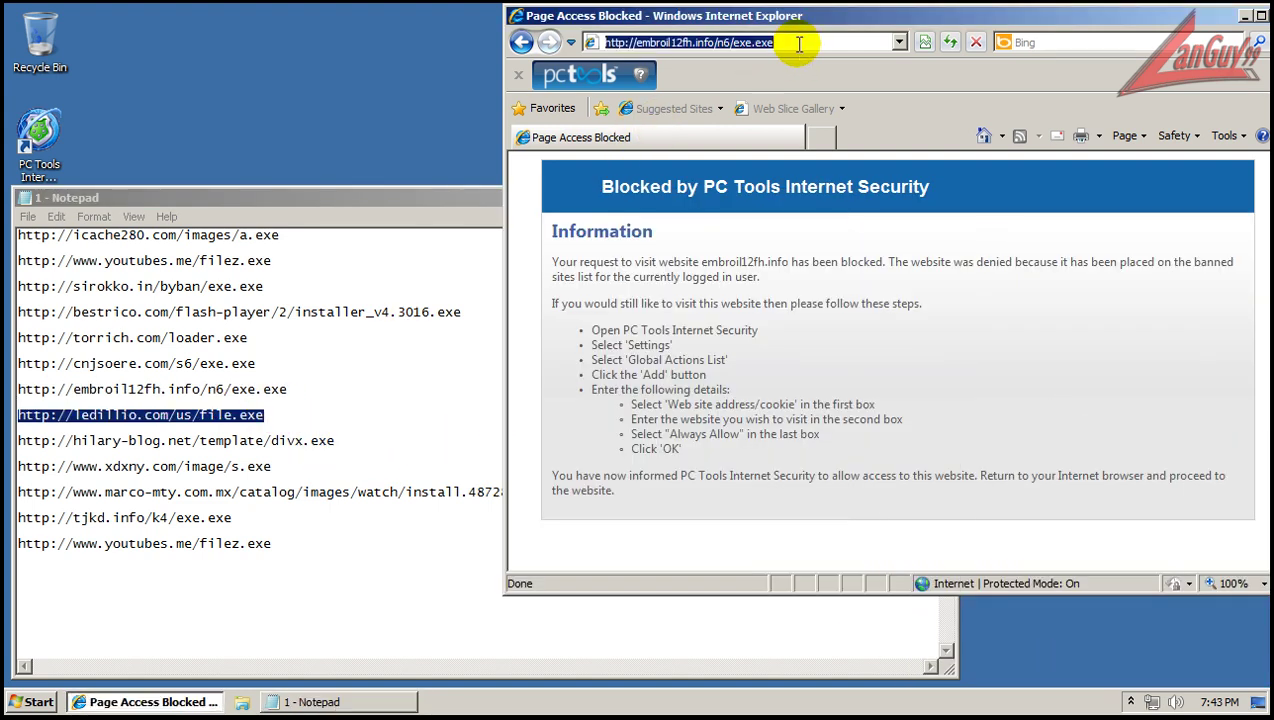
key("ctrl+v")
key("Return")
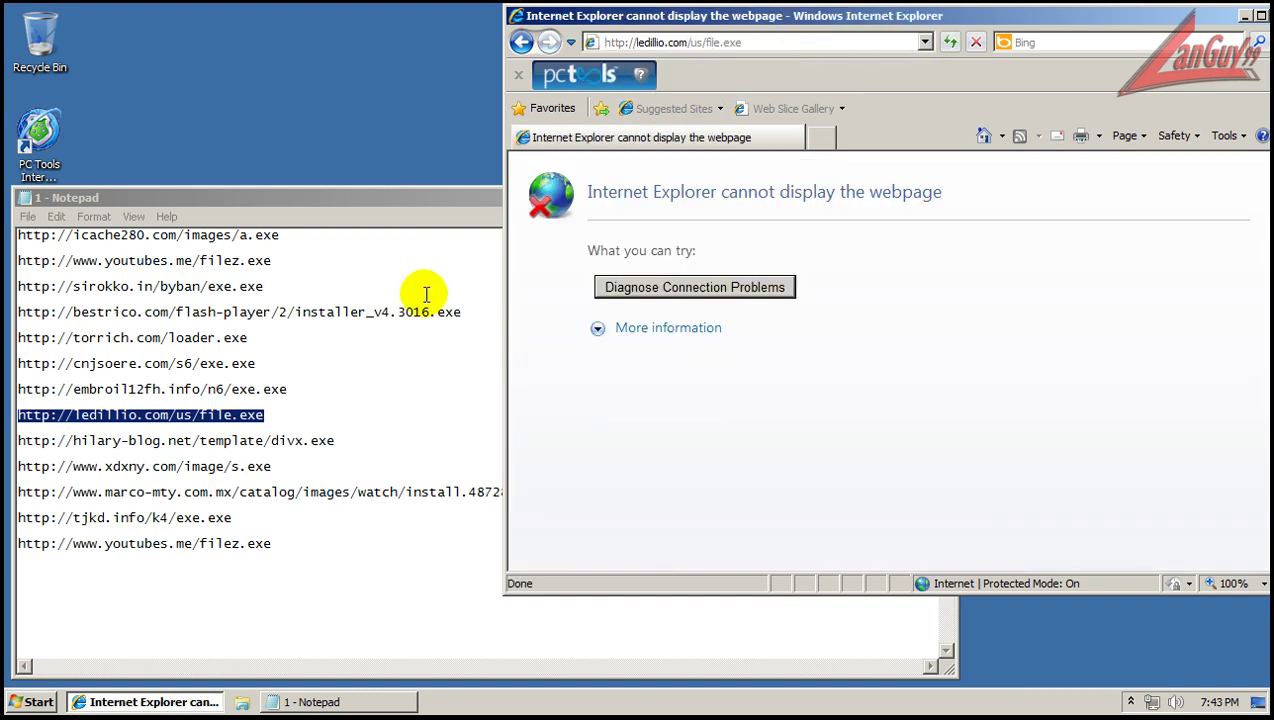
- Load the hilary-blog.net divx.exe link, run the download, then select the xdxny.com line in Notepad
left_click(335, 440)
key("shift+Home")
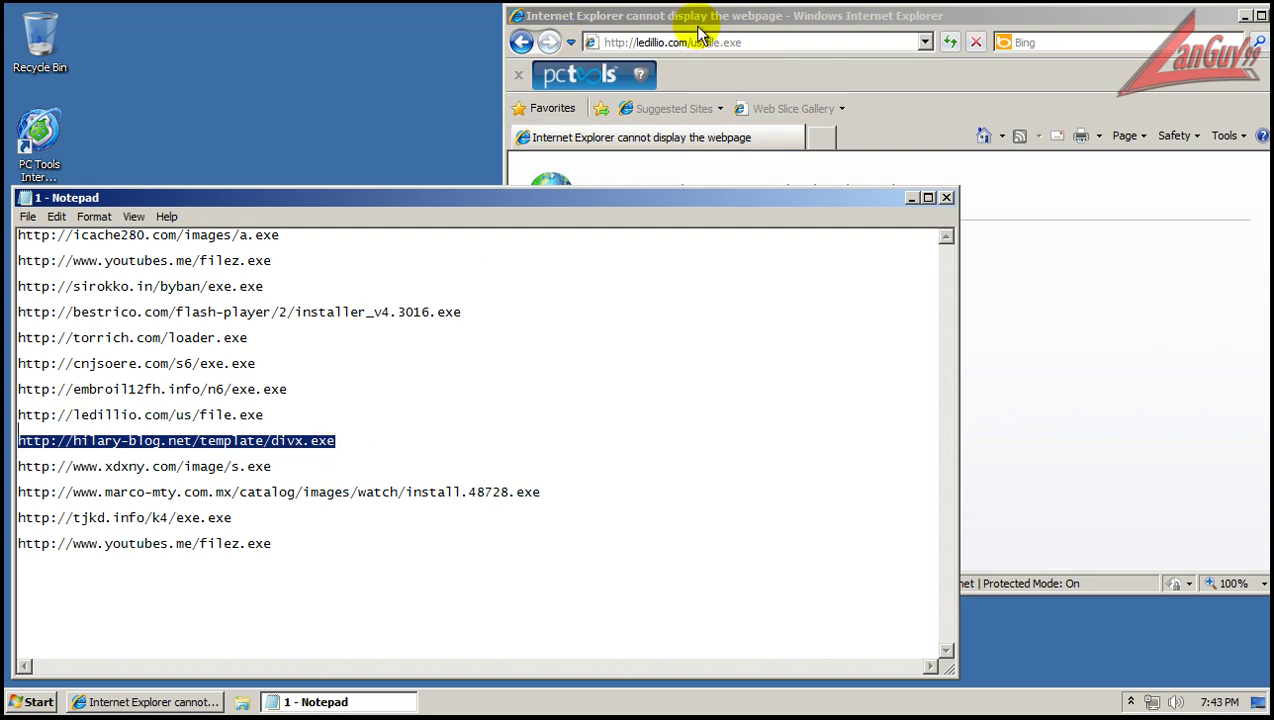
left_click(705, 42)
key("ctrl+v")
key("Return")
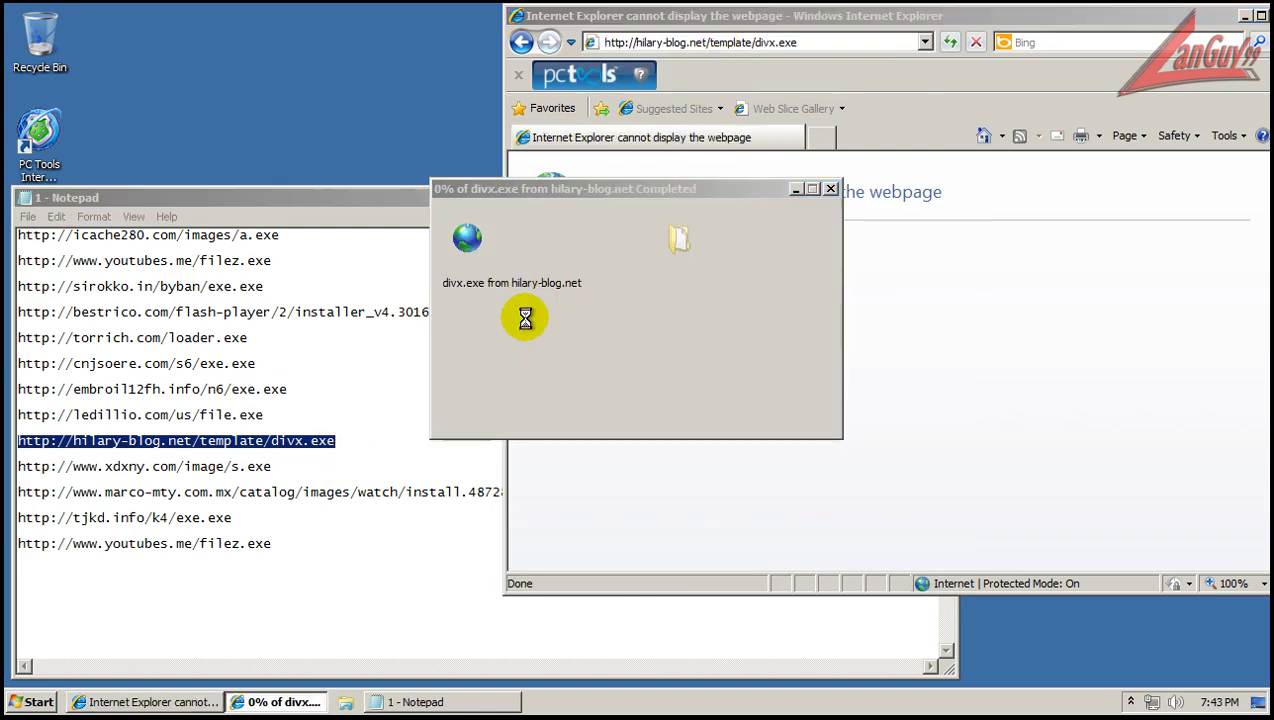
left_click(622, 368)
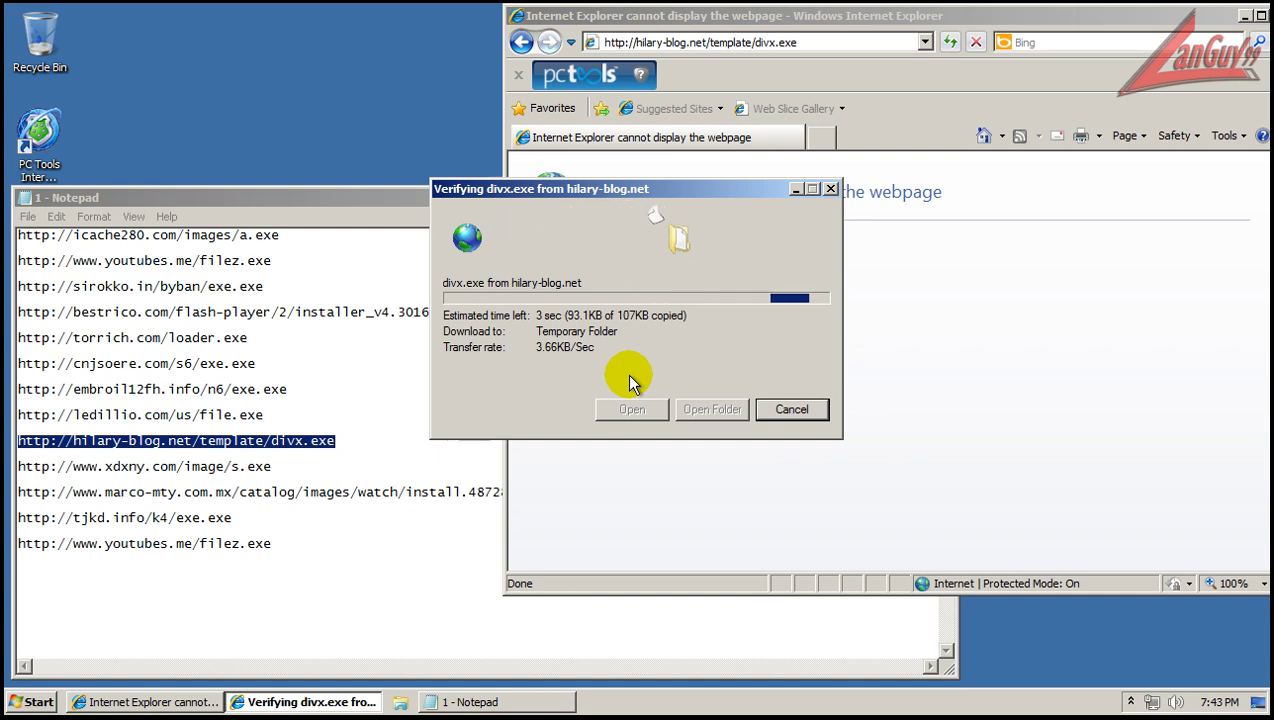
left_click(284, 455)
key("shift+Home")
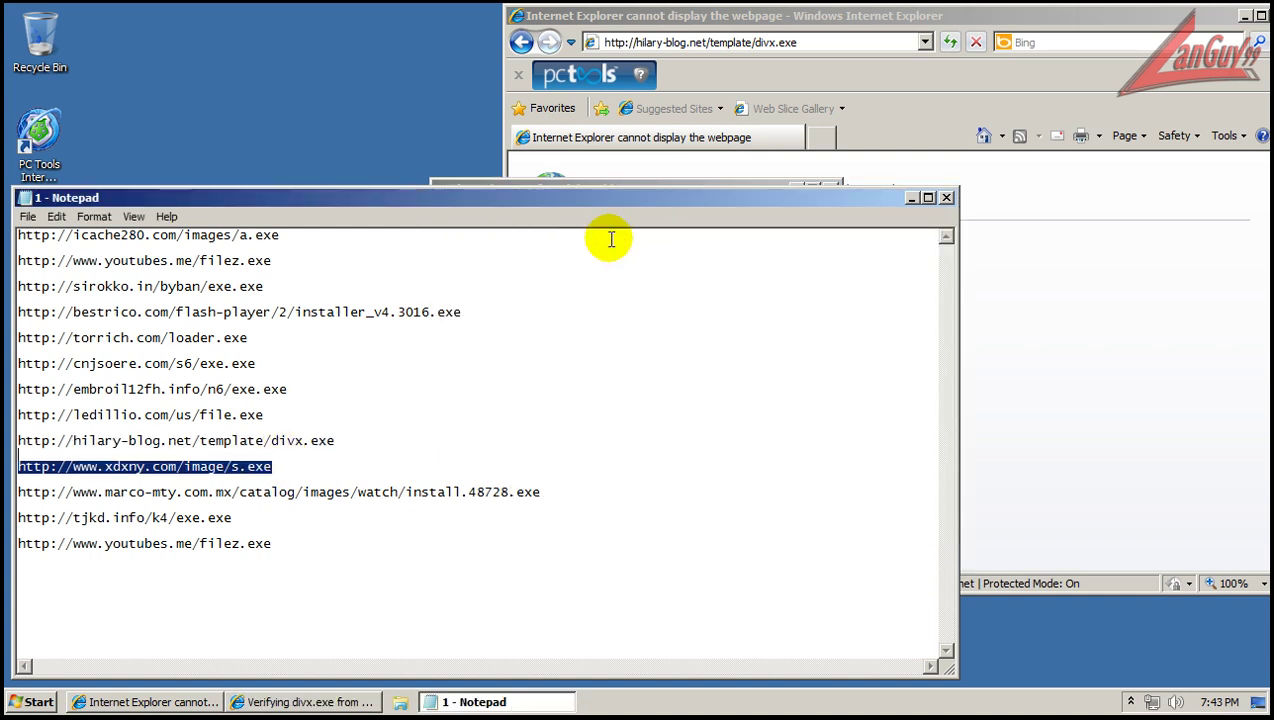
- Load the xdxny.com s.exe link, letting divx.exe and s.exe run past the warnings
left_click(806, 40)
key("ctrl+v")
key("Return")
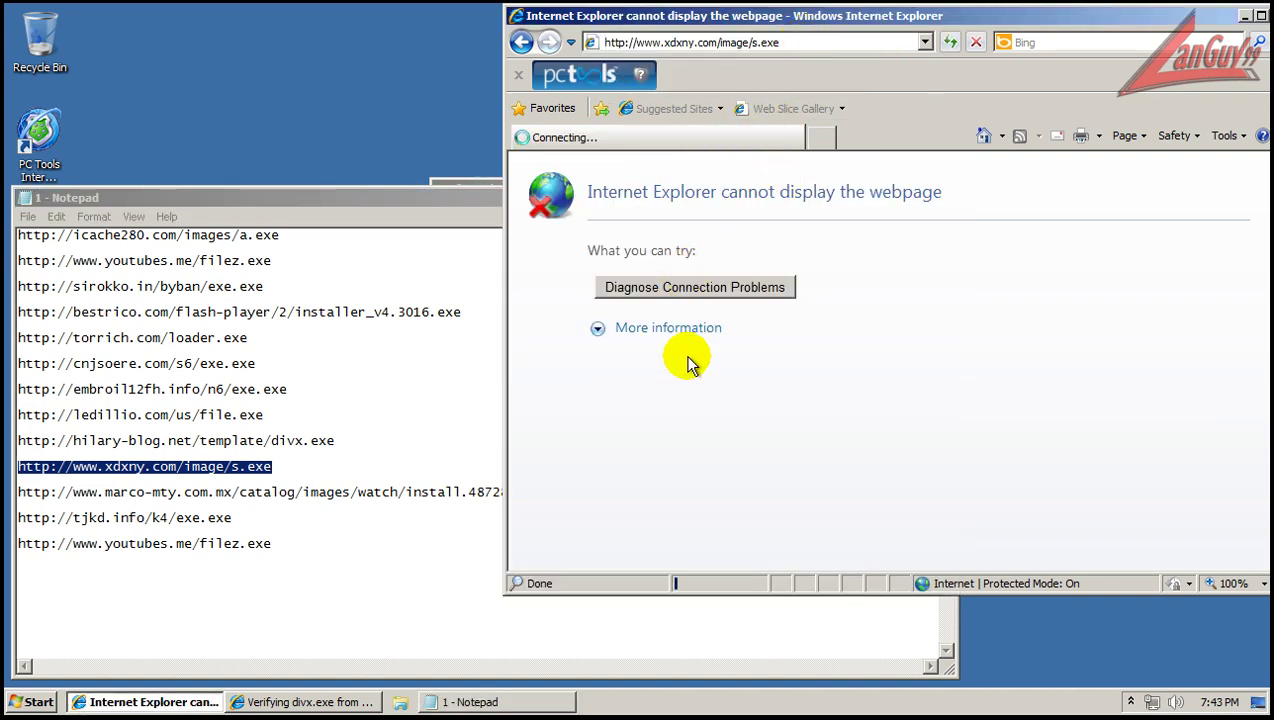
left_click(728, 334)
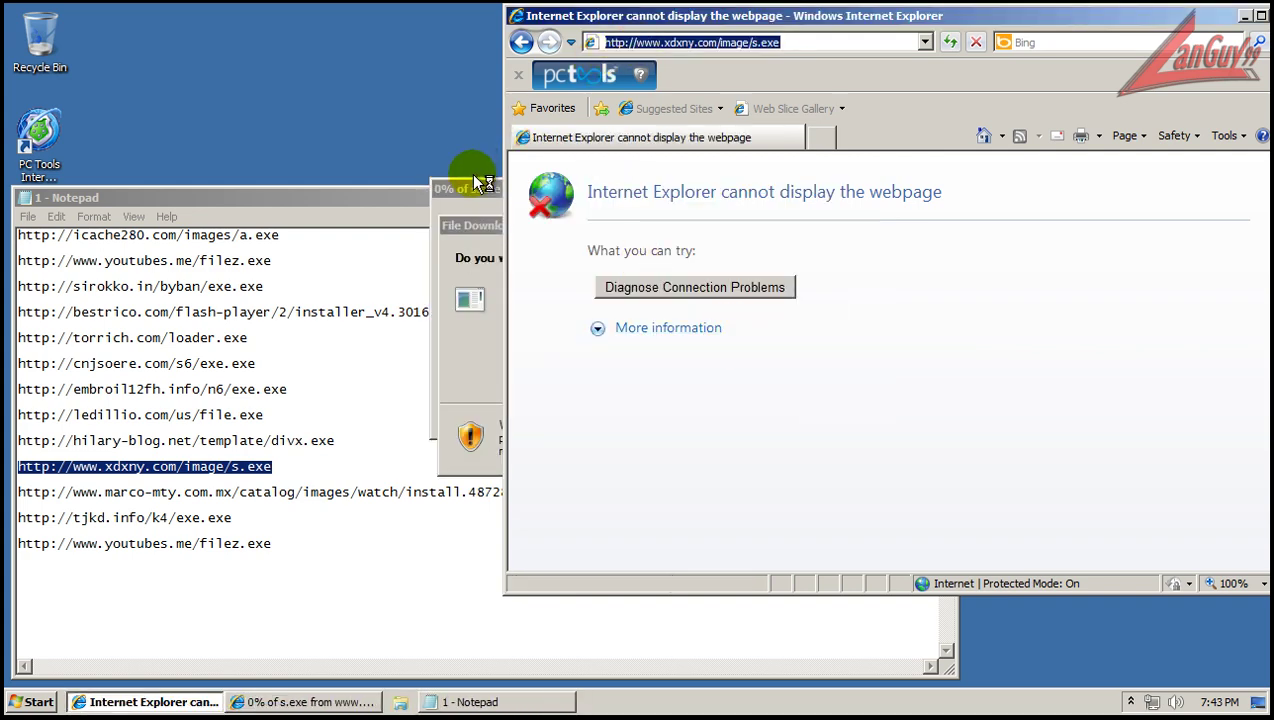
left_click(609, 361)
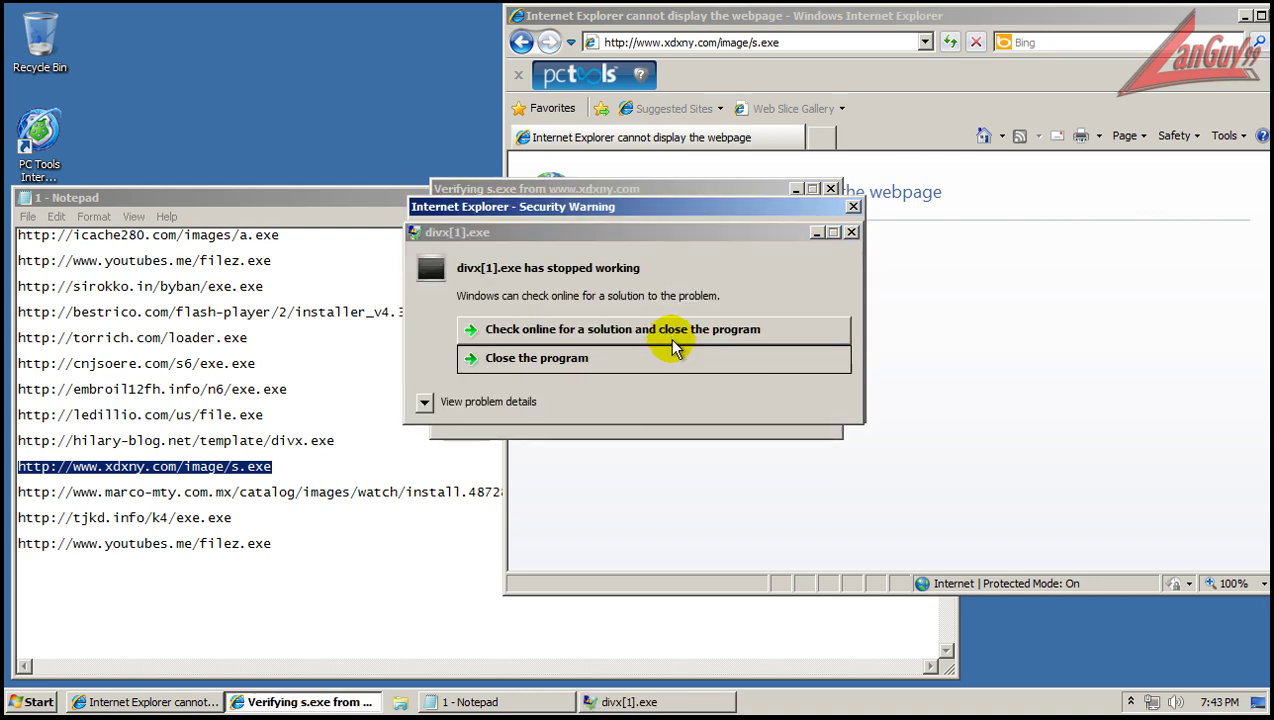
- Close the crashed divx[1].exe, block Trojan-PSW.Gampass, and dismiss the failed s.exe download
left_click(619, 364)
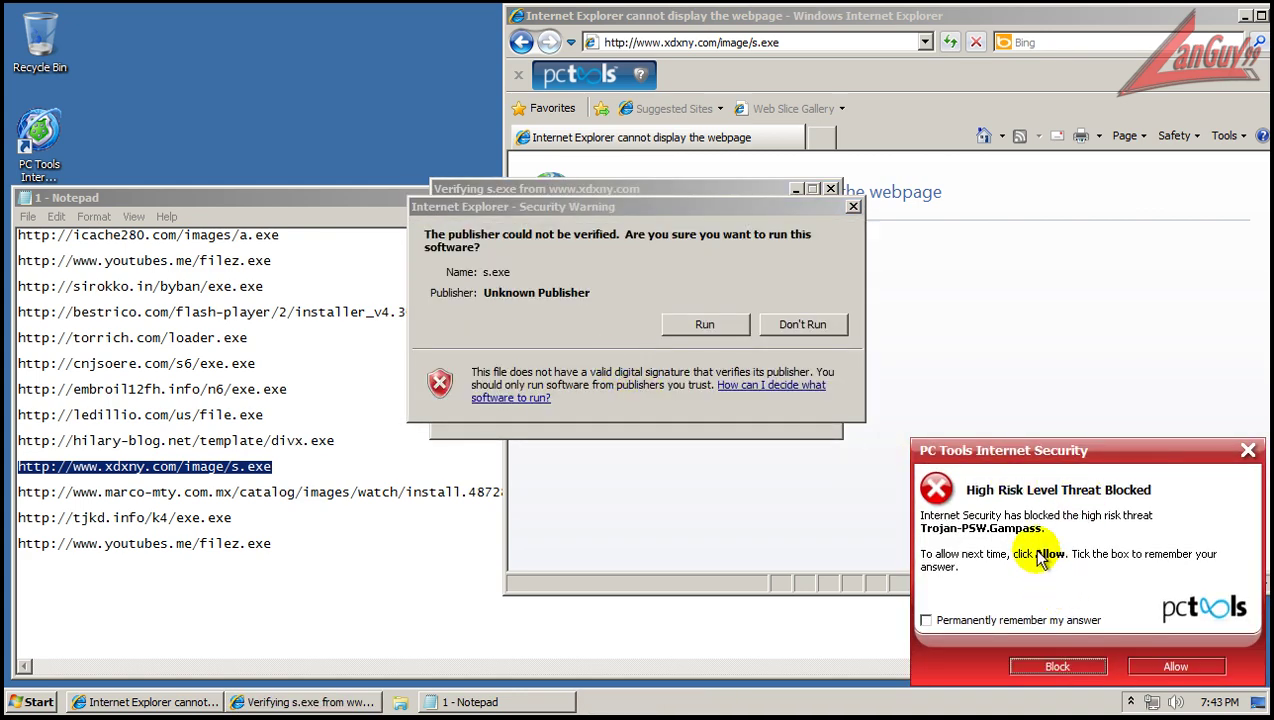
left_click(1057, 666)
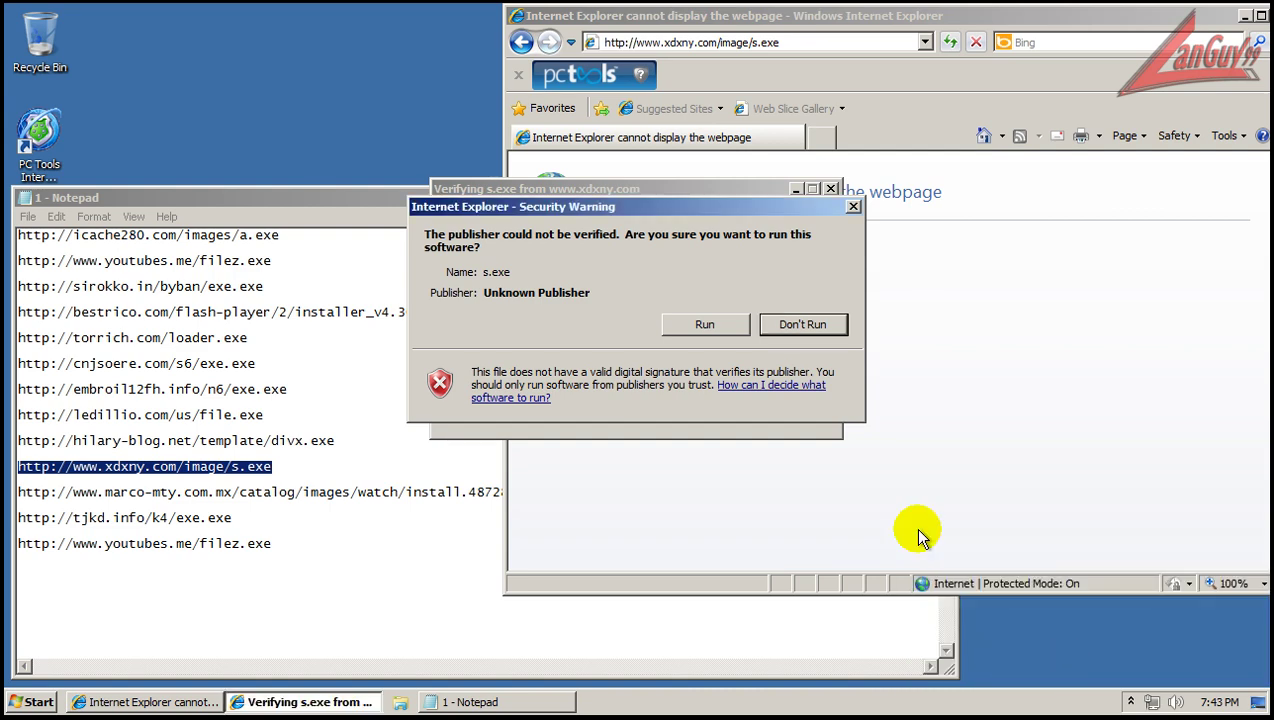
left_click(722, 327)
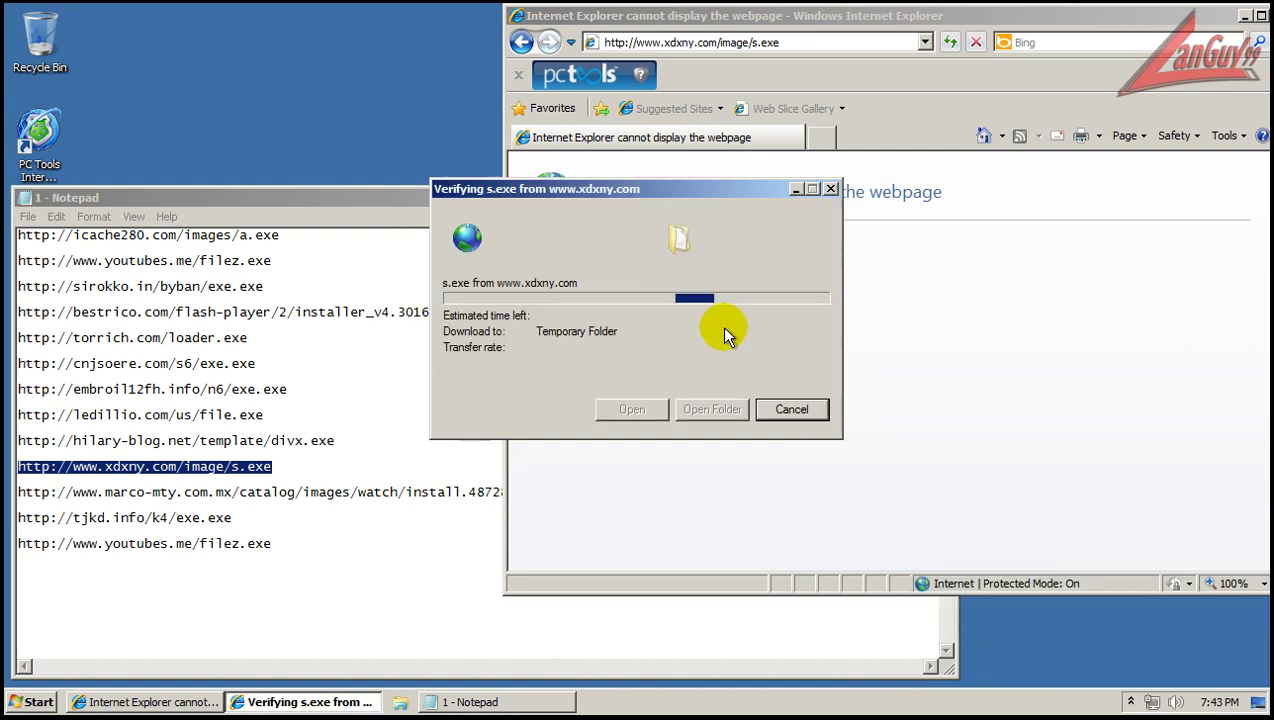
left_click(857, 360)
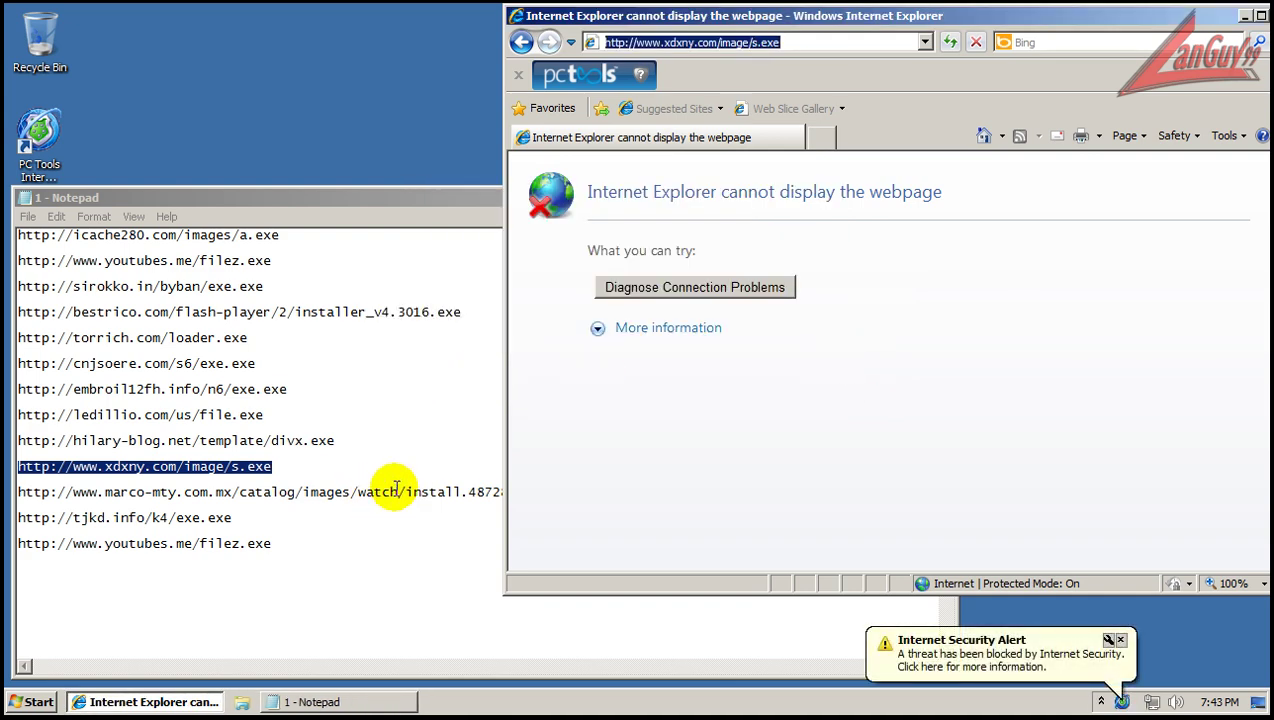
- Load the marco-mty.com.mx URL and block the site in PC Tools
left_click(395, 487)
double_click(395, 487)
key("ctrl+c")
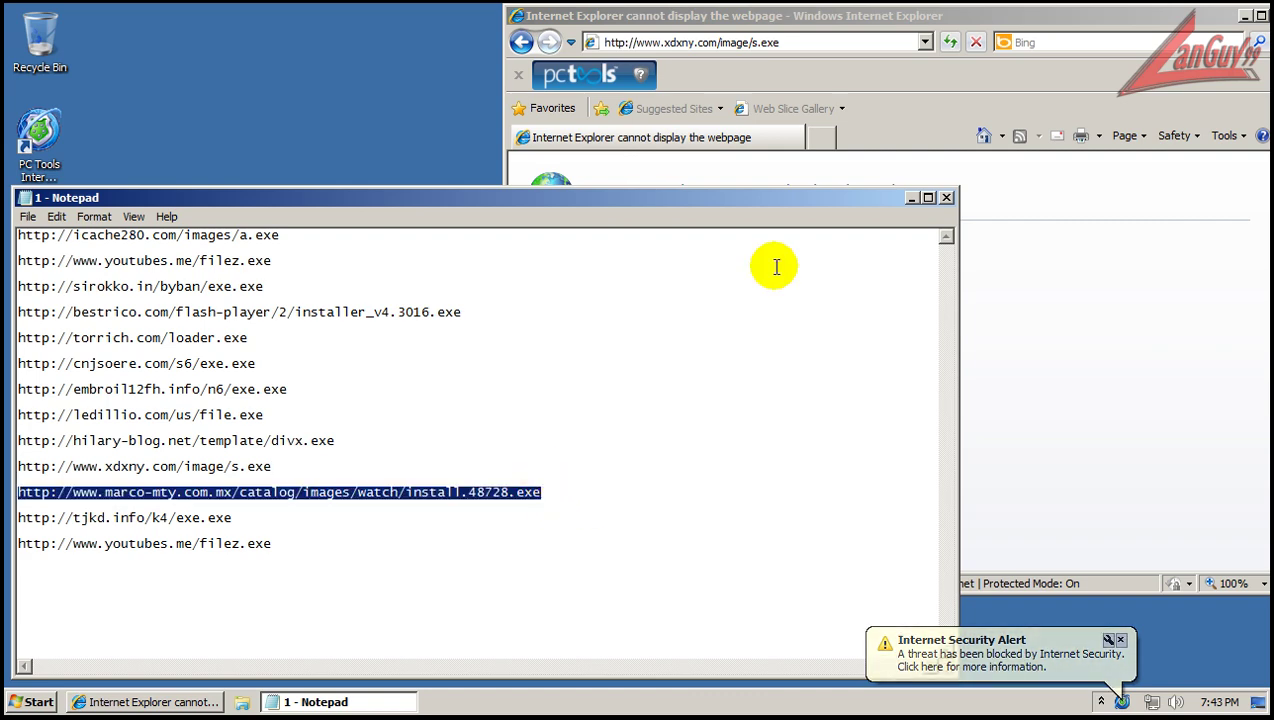
left_click(858, 40)
key("ctrl+v")
key("Return")
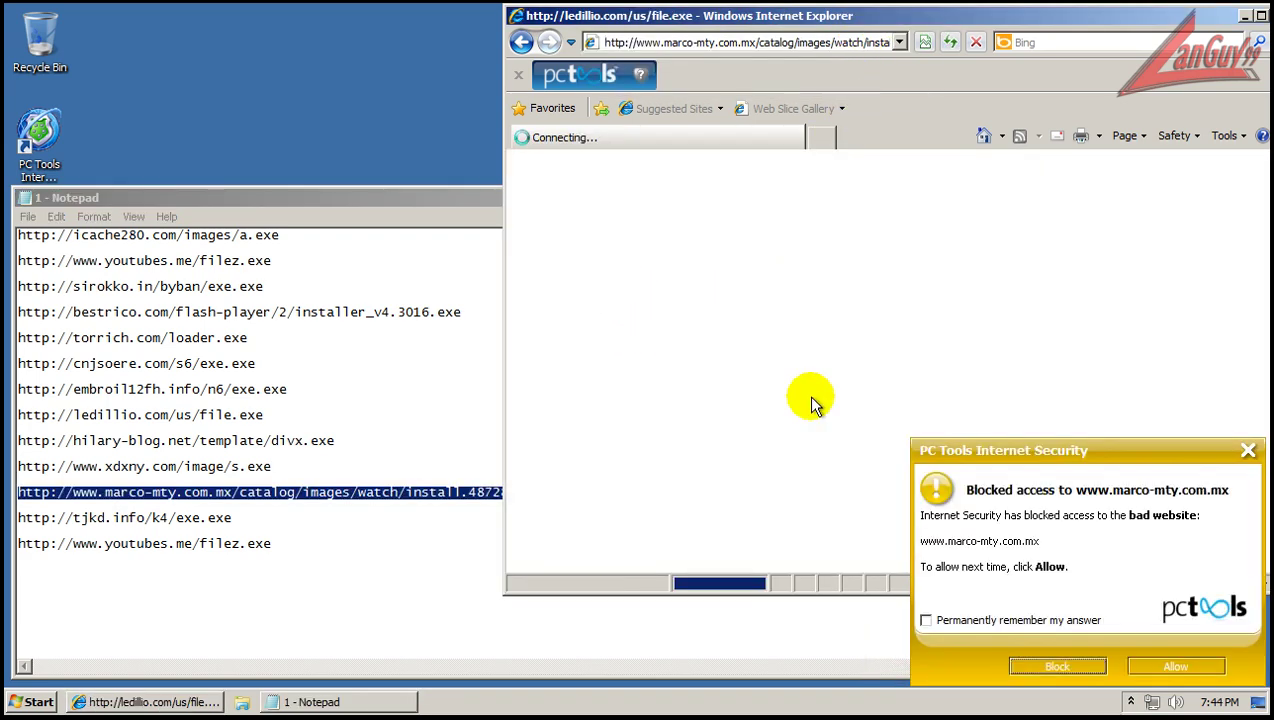
left_click(1050, 666)
- Load the tjkd.info URL, then copy the youtubes.me/filez.exe link from Notepad
left_click_drag(245, 512, 213, 500)
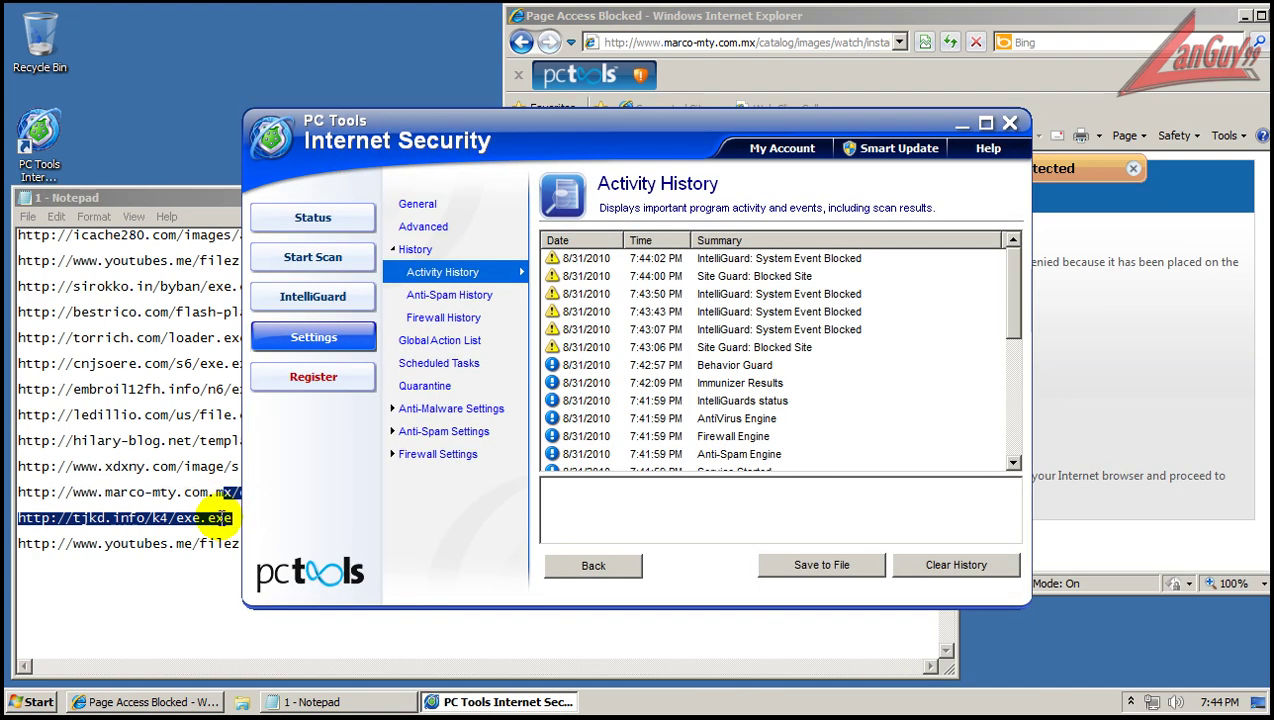
left_click(220, 515)
double_click(232, 516)
key("ctrl+c")
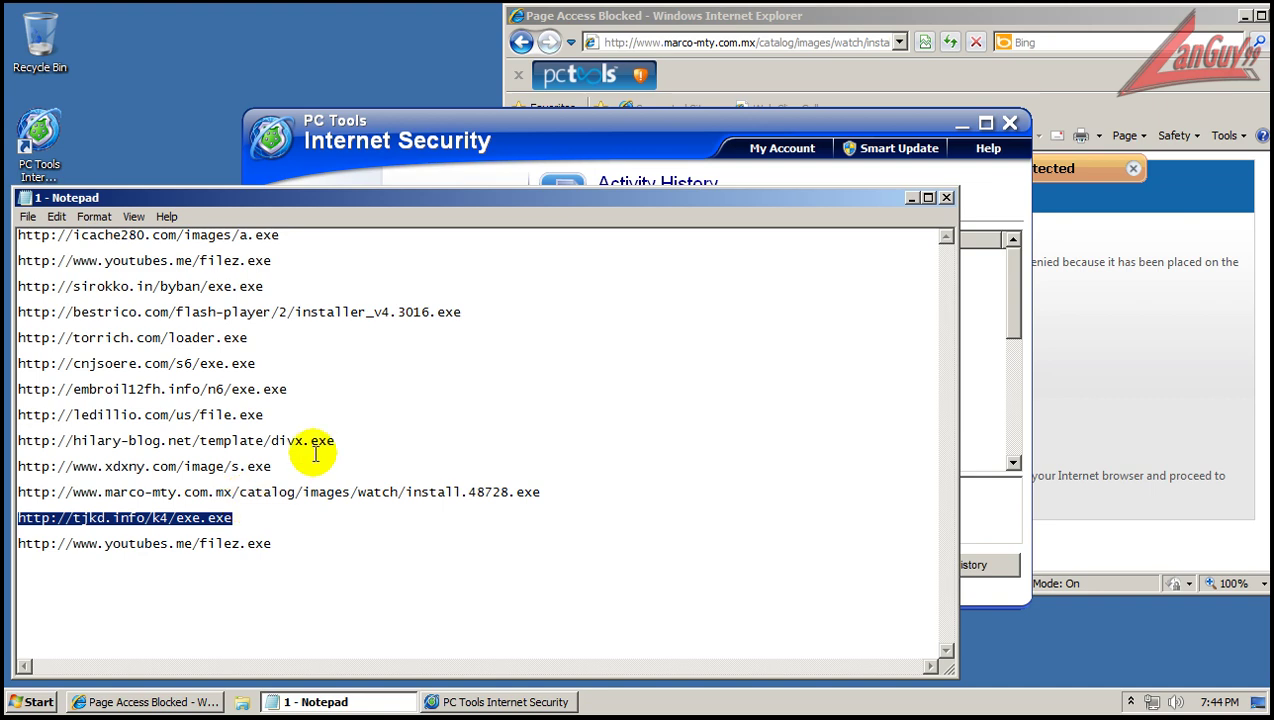
left_click(1010, 122)
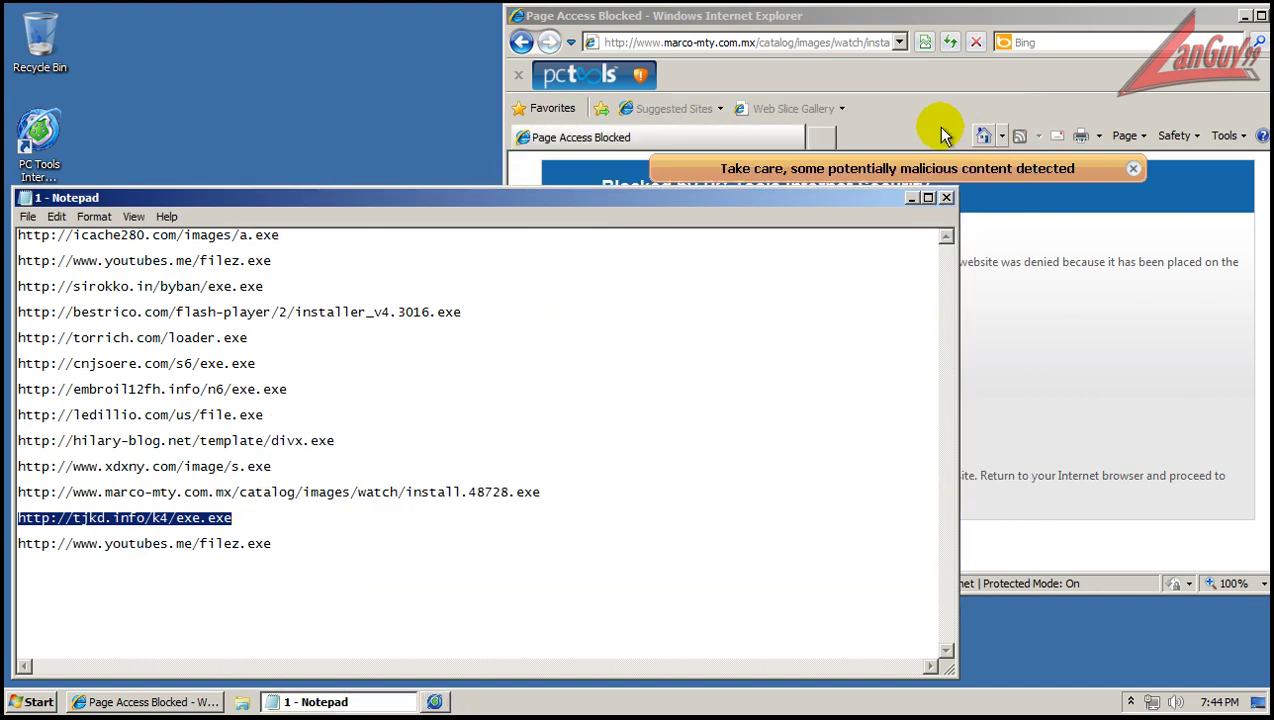
left_click(843, 30)
left_click(830, 42)
key("ctrl+v")
key("Return")
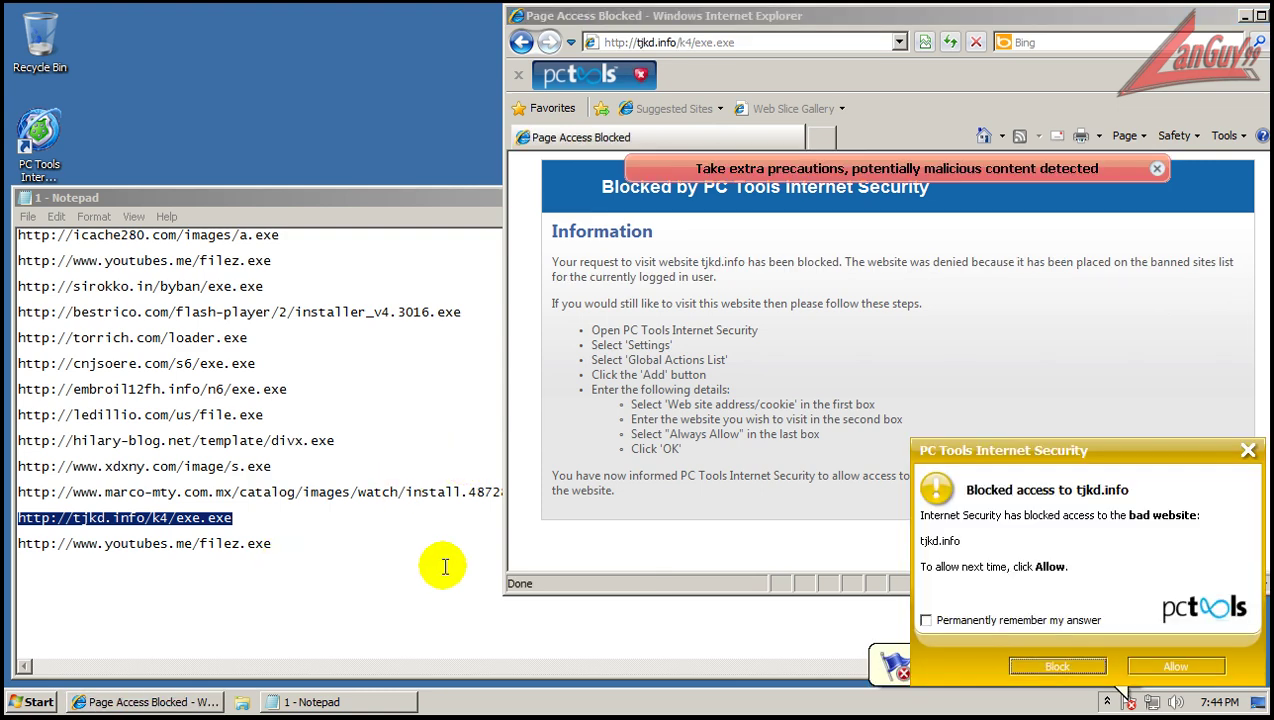
double_click(279, 546)
key("ctrl+c")
- Load the youtubes.me filez.exe link, block tjkd.info, and let filez.exe run
left_click(833, 40)
key("ctrl+v")
key("Return")
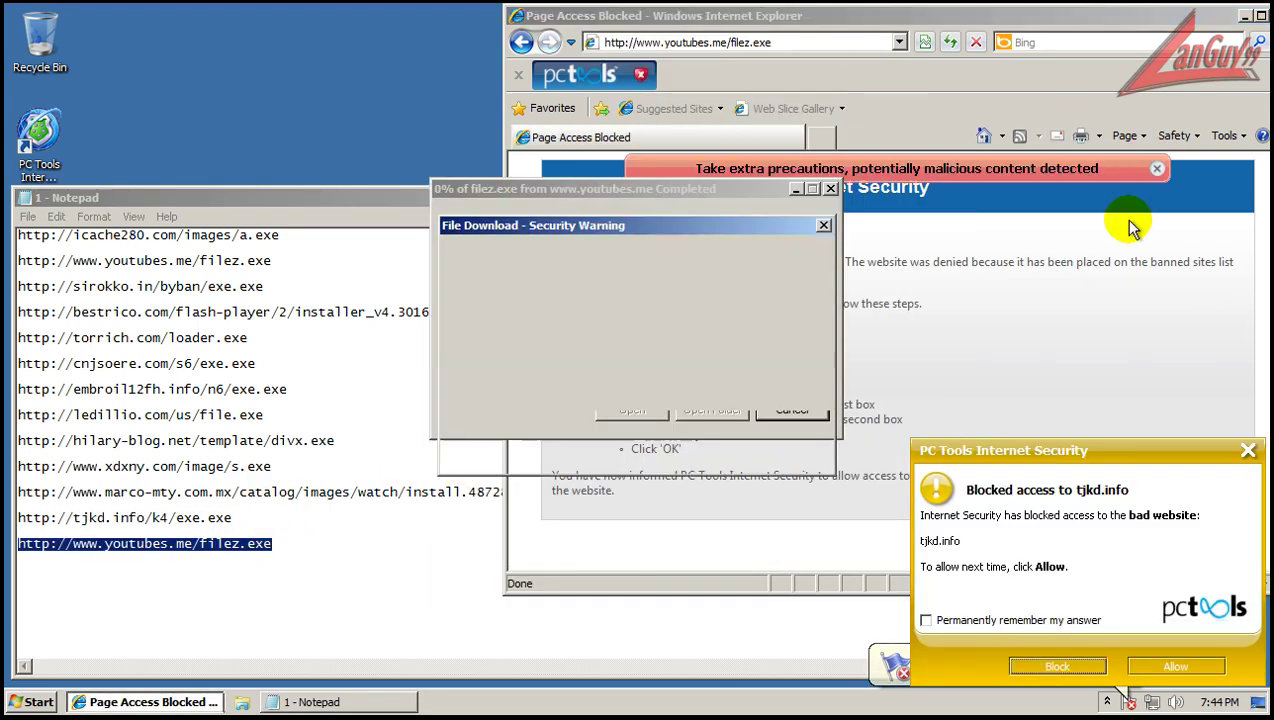
left_click(618, 362)
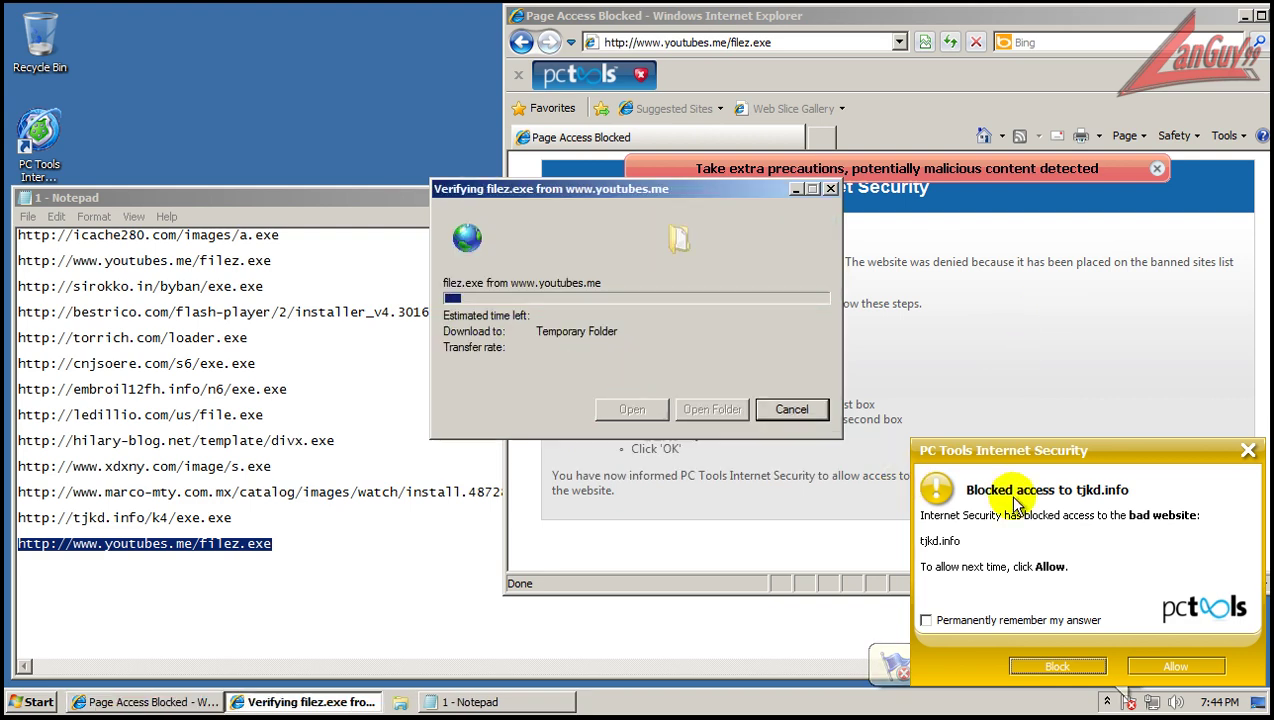
left_click(1060, 664)
left_click(716, 318)
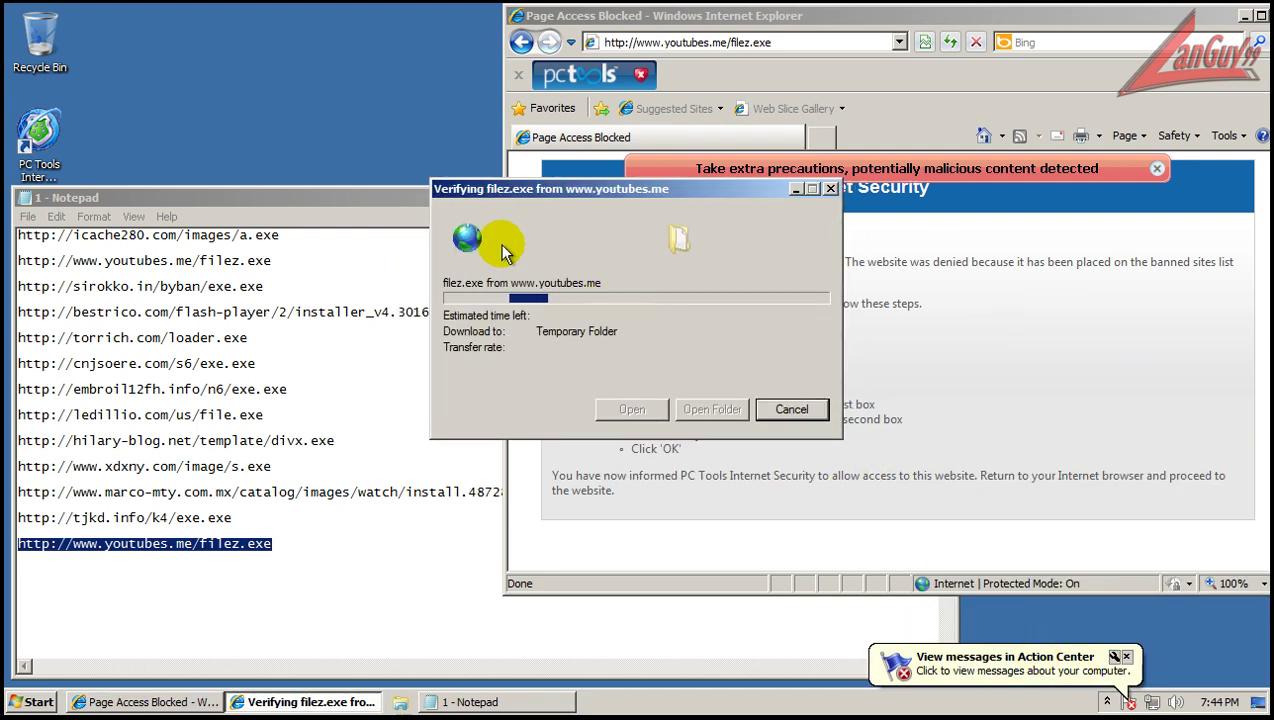
- Close the Notepad URL list and Internet Explorer
left_click(391, 198)
left_click(946, 197)
left_click_drag(1229, 18, 1077, 50)
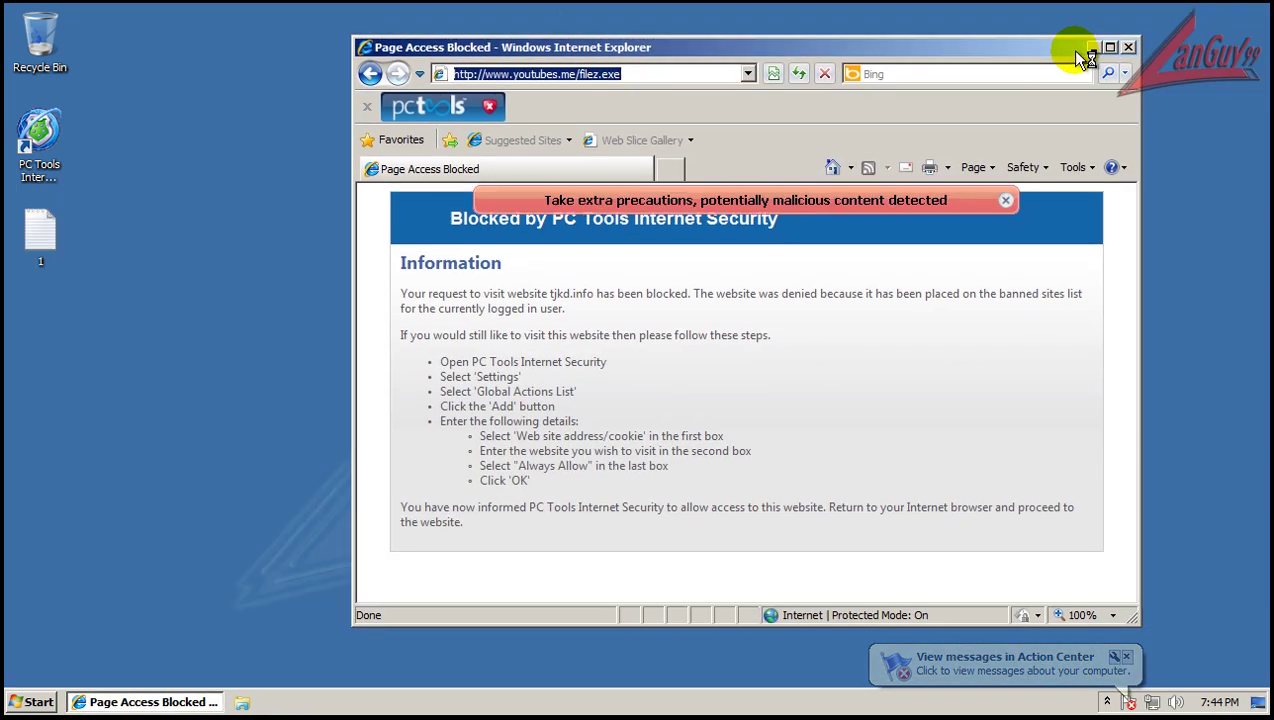
left_click(1128, 47)
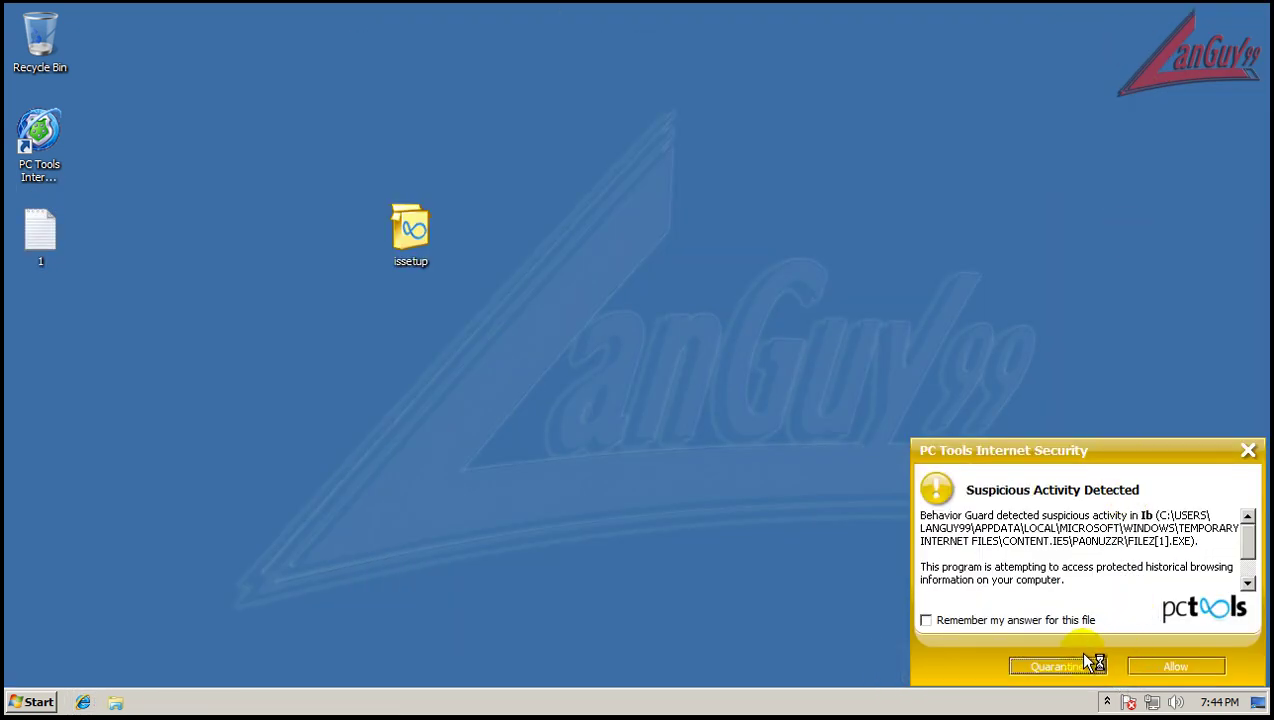
- Quarantine the suspicious-activity file, dismiss the PC Tools alerts, and show hidden tray icons
left_click(1080, 665)
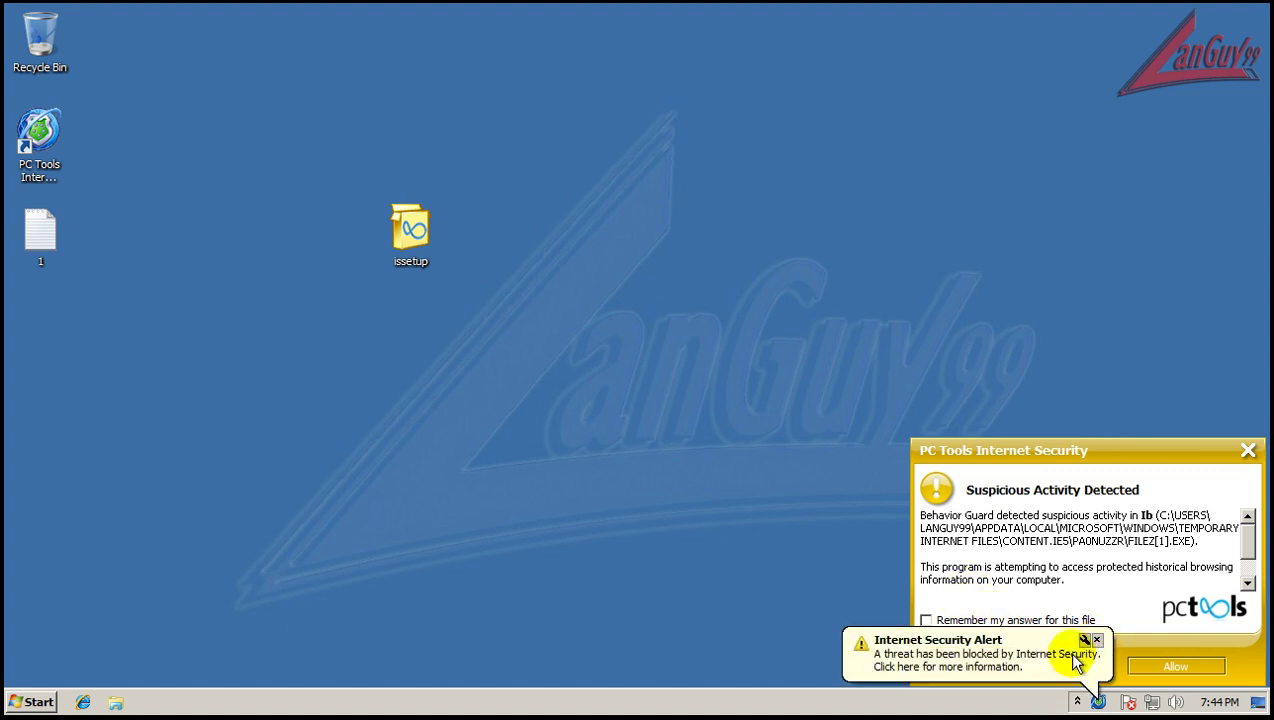
left_click(1083, 668)
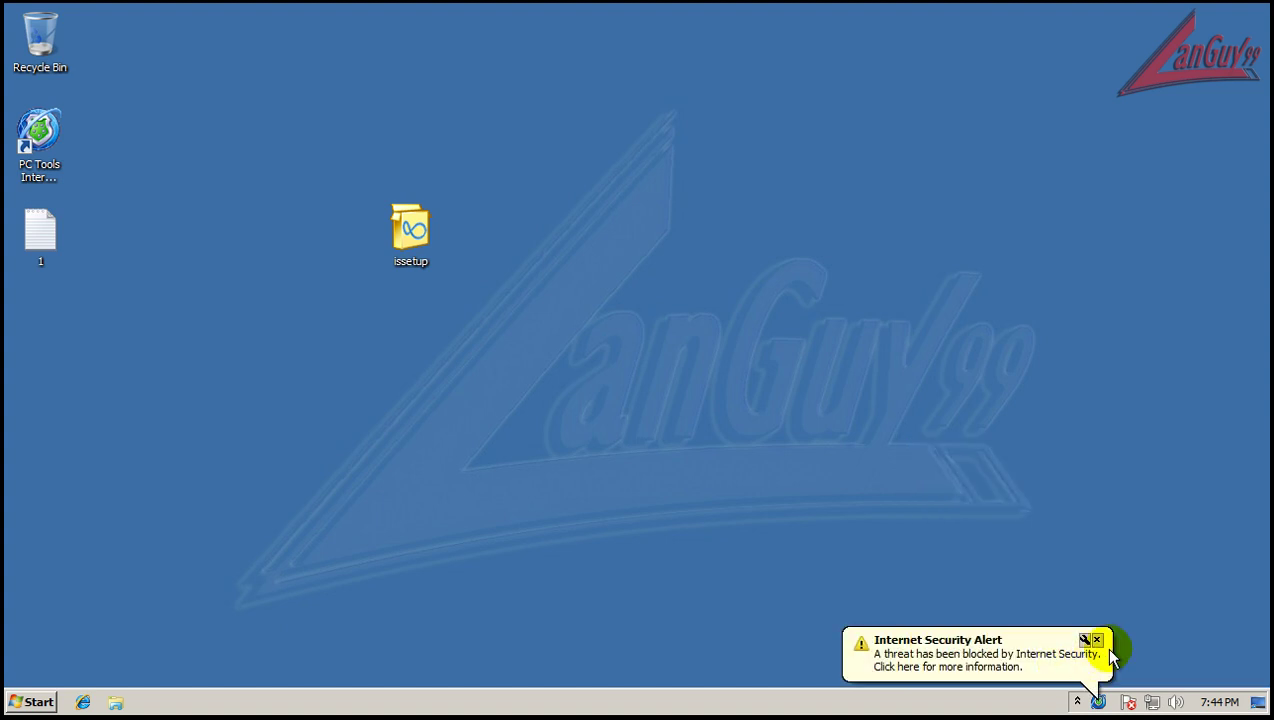
left_click(1096, 640)
left_click(1108, 702)
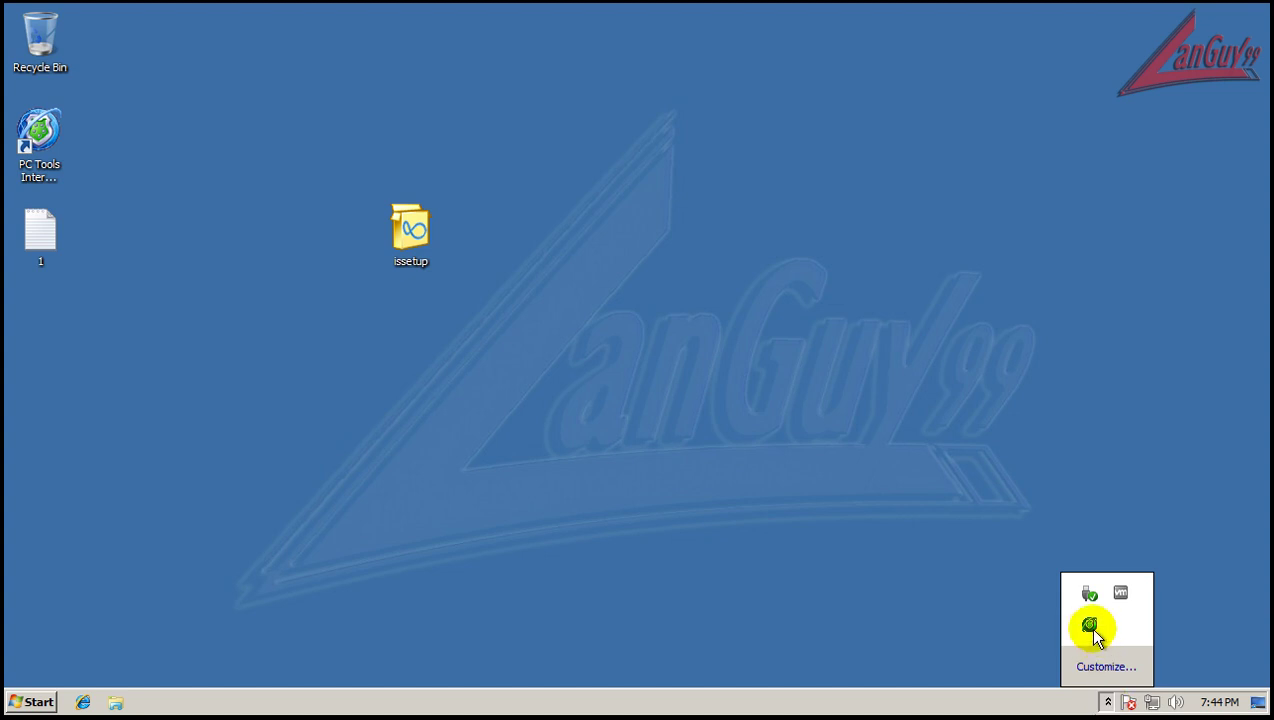
- Open PC Tools Internet Security from the tray and start an Intelli-Scan
double_click(1090, 627)
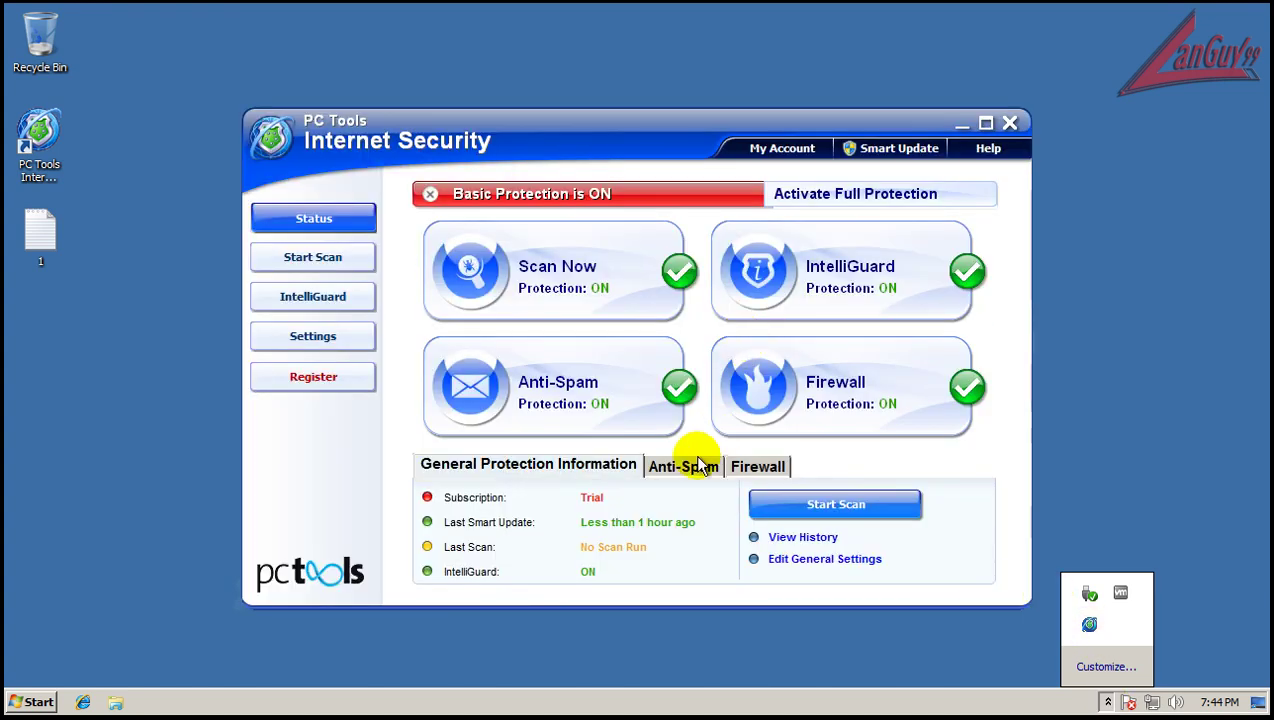
left_click(313, 257)
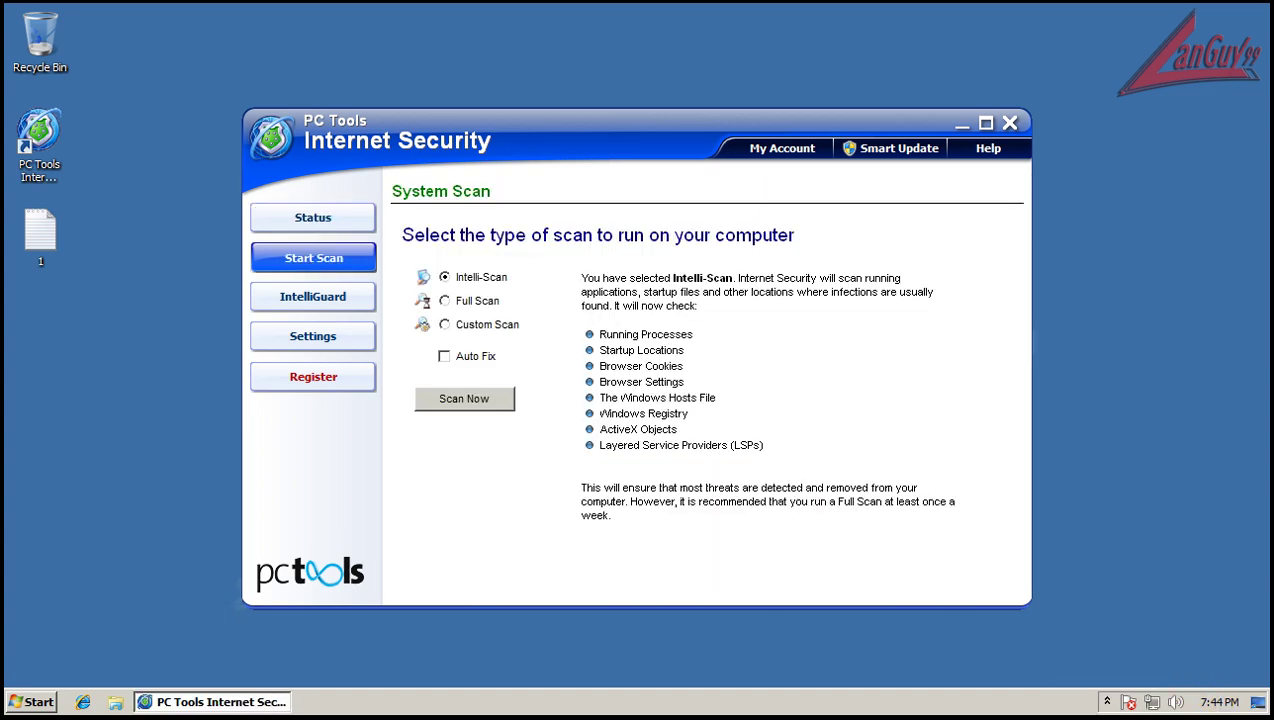
key("Return")
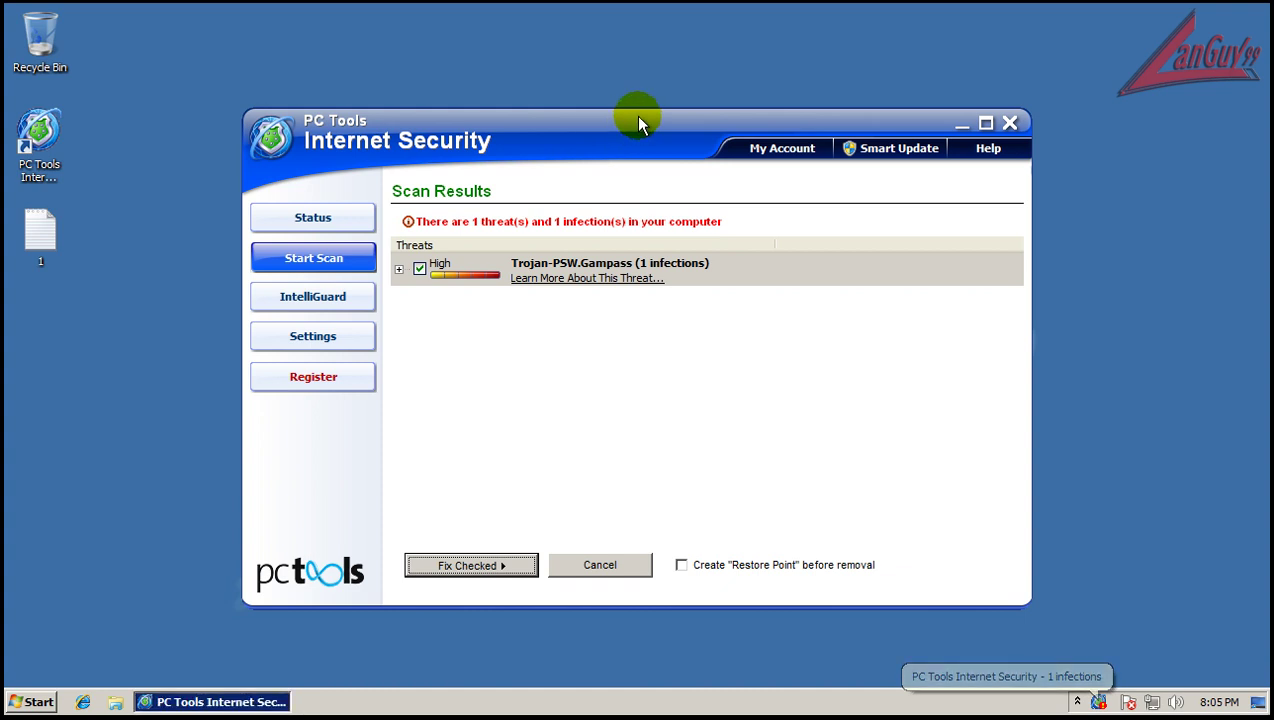
- Expand Trojan-PSW.Gampass to show its infected s[1].exe file path
left_click(399, 274)
left_click(399, 270)
left_click(416, 298)
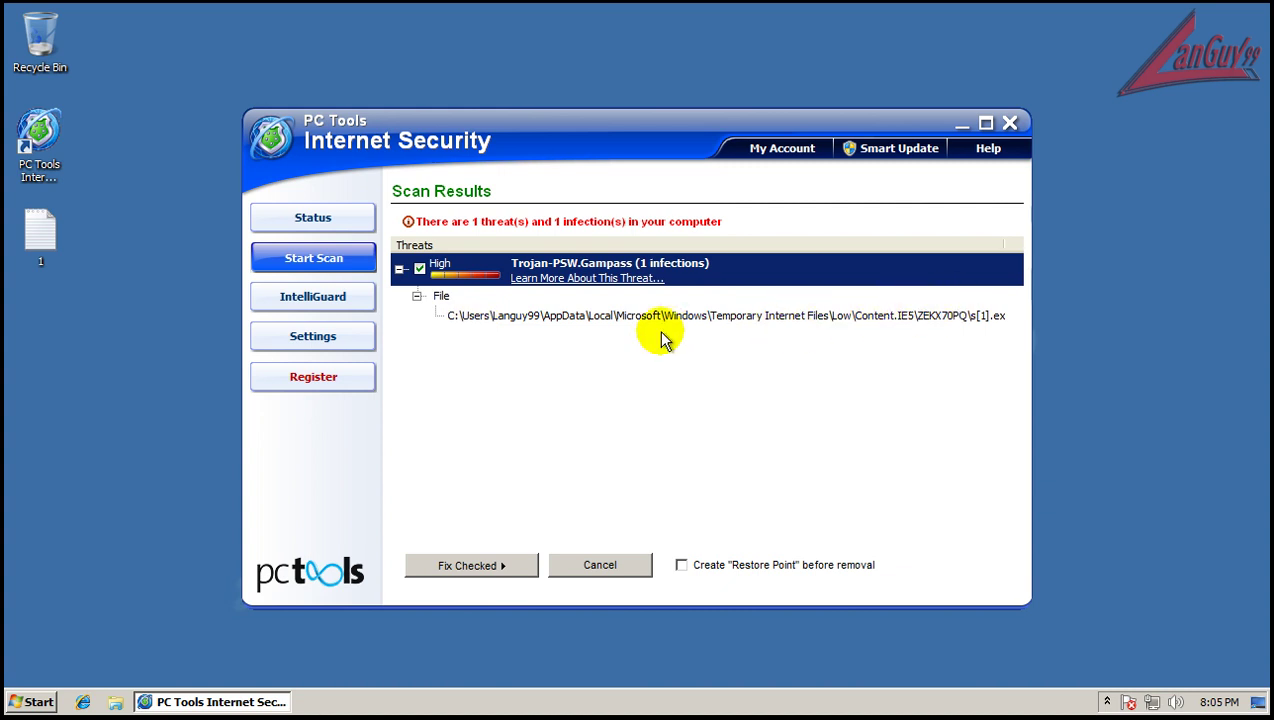
- Try Fix Checked, then close the purchase browser and cancel the registration prompt
left_click(519, 577)
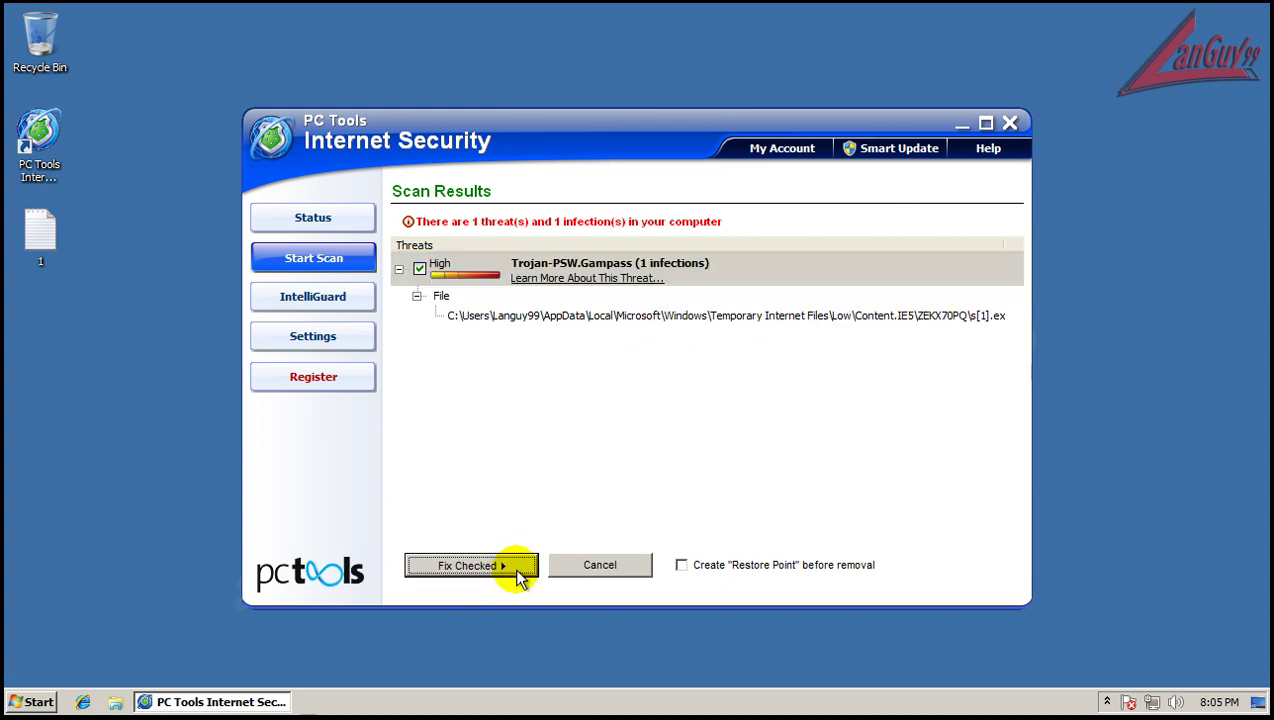
left_click(648, 475)
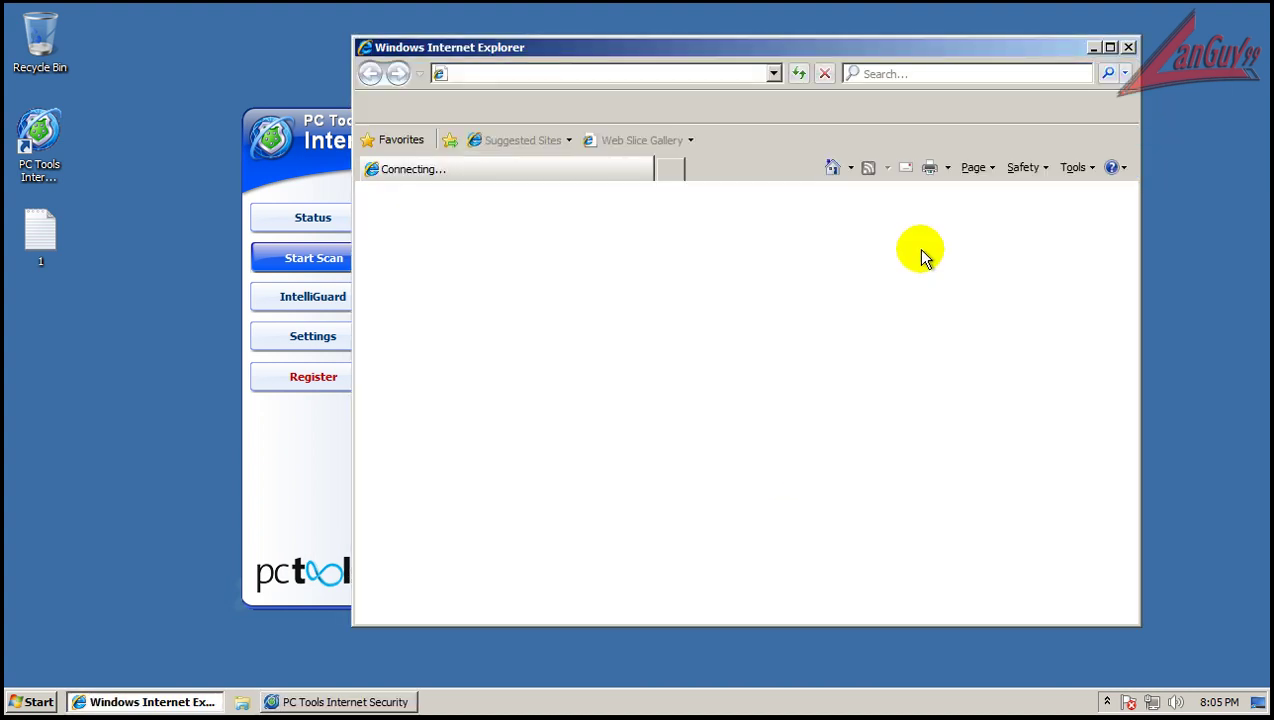
left_click(1128, 48)
left_click(780, 478)
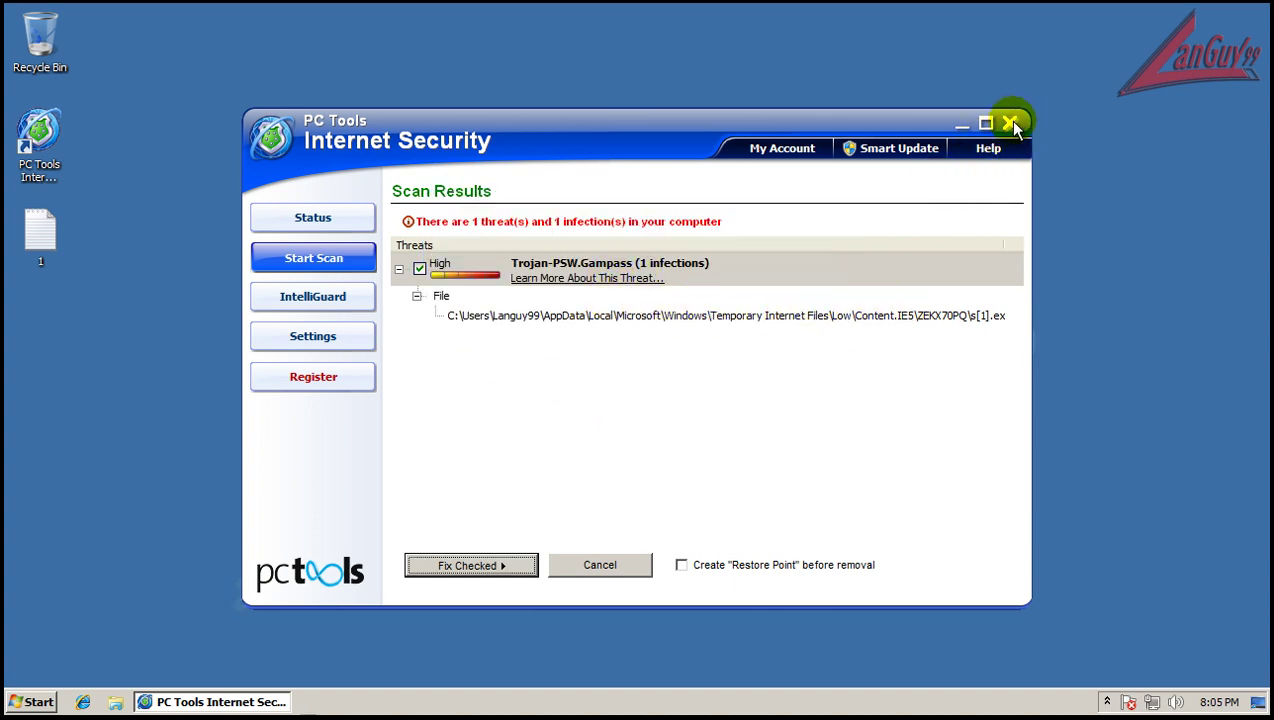
- Close Internet Security, accept Norton Power Eraser's no-risks result, and exit Norton Power Eraser
left_click(1011, 124)
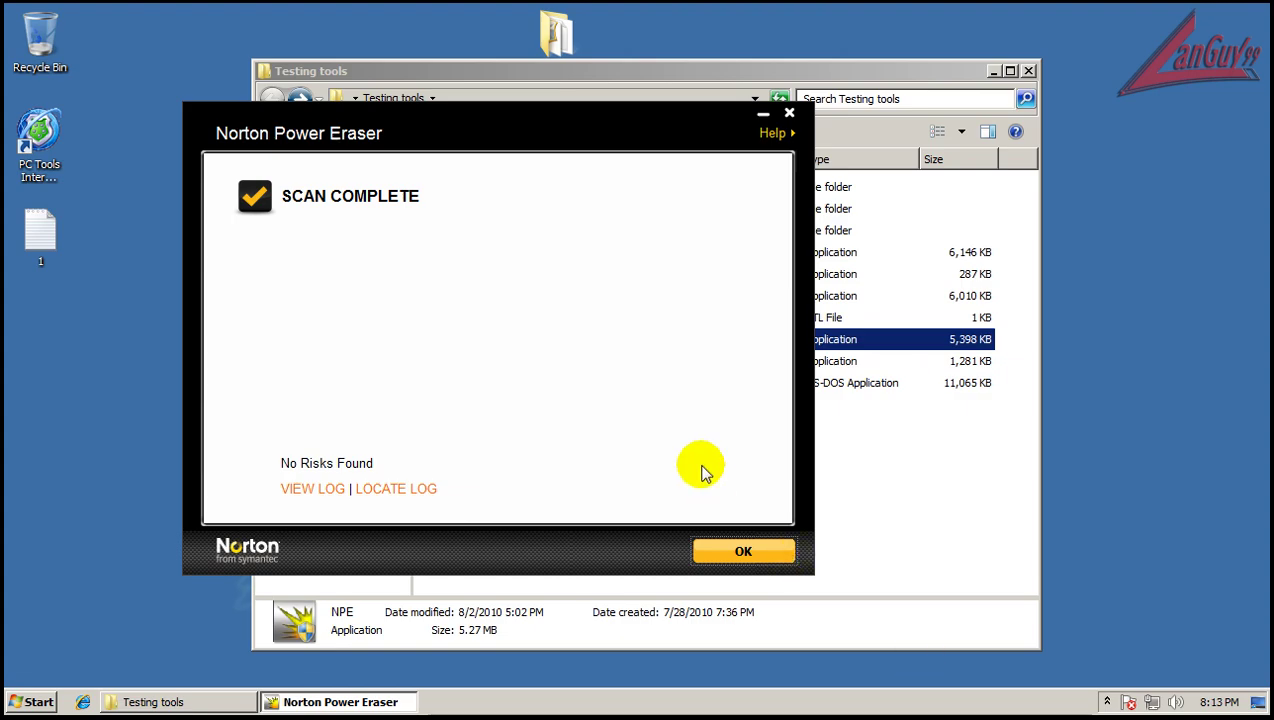
left_click(728, 560)
left_click(731, 552)
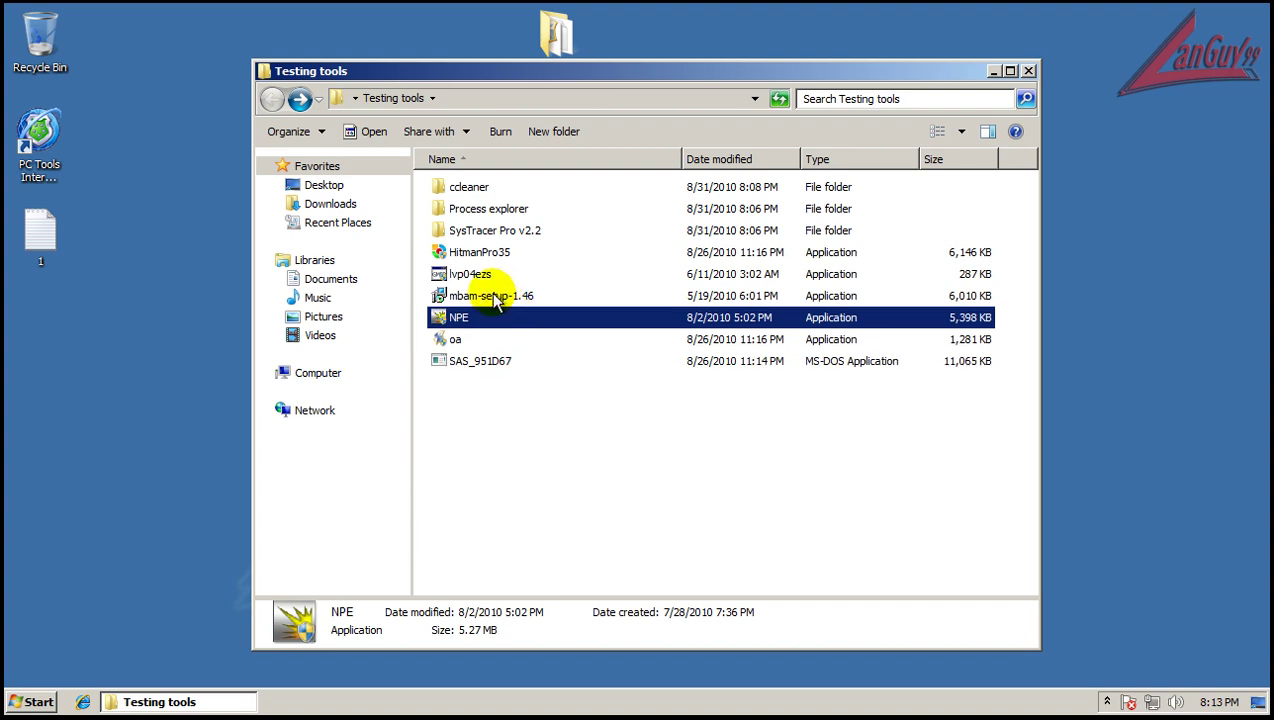
- Launch mbam-setup-1.46, accept the 0-infection quick scan, exit Malwarebytes, and select HitmanPro
left_click(497, 297)
double_click(497, 297)
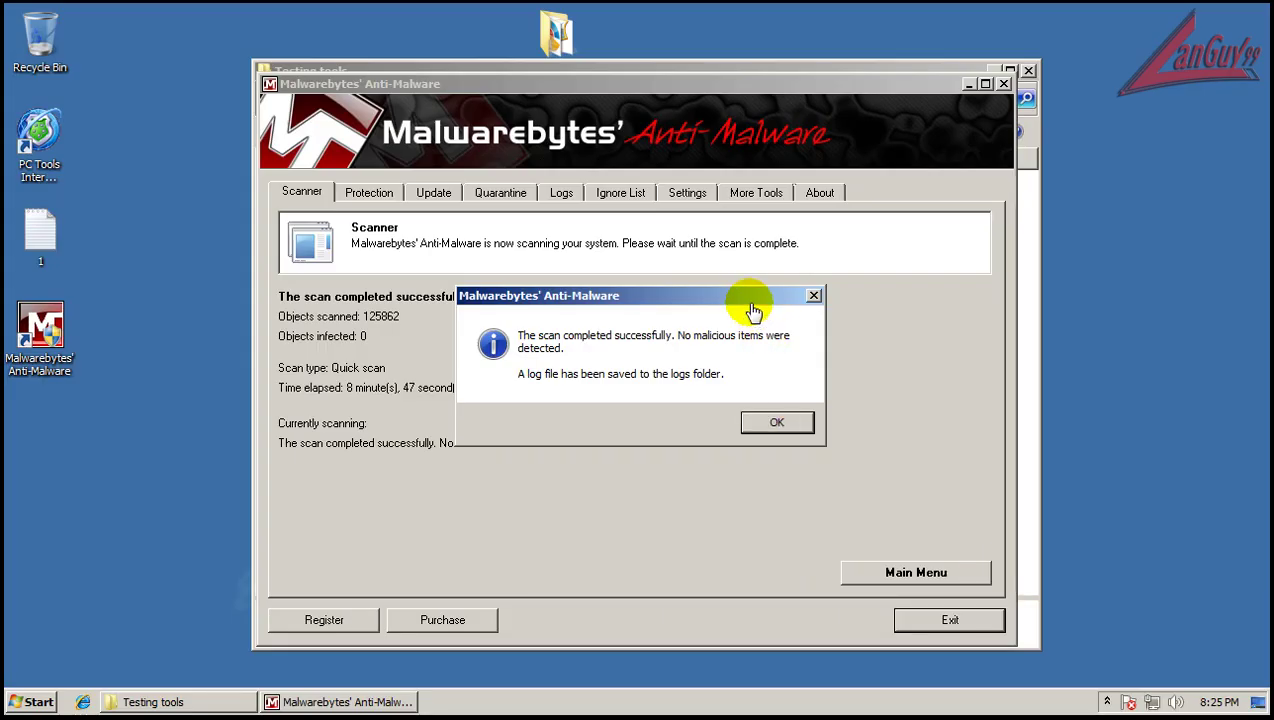
left_click_drag(760, 310, 807, 297)
left_click(824, 410)
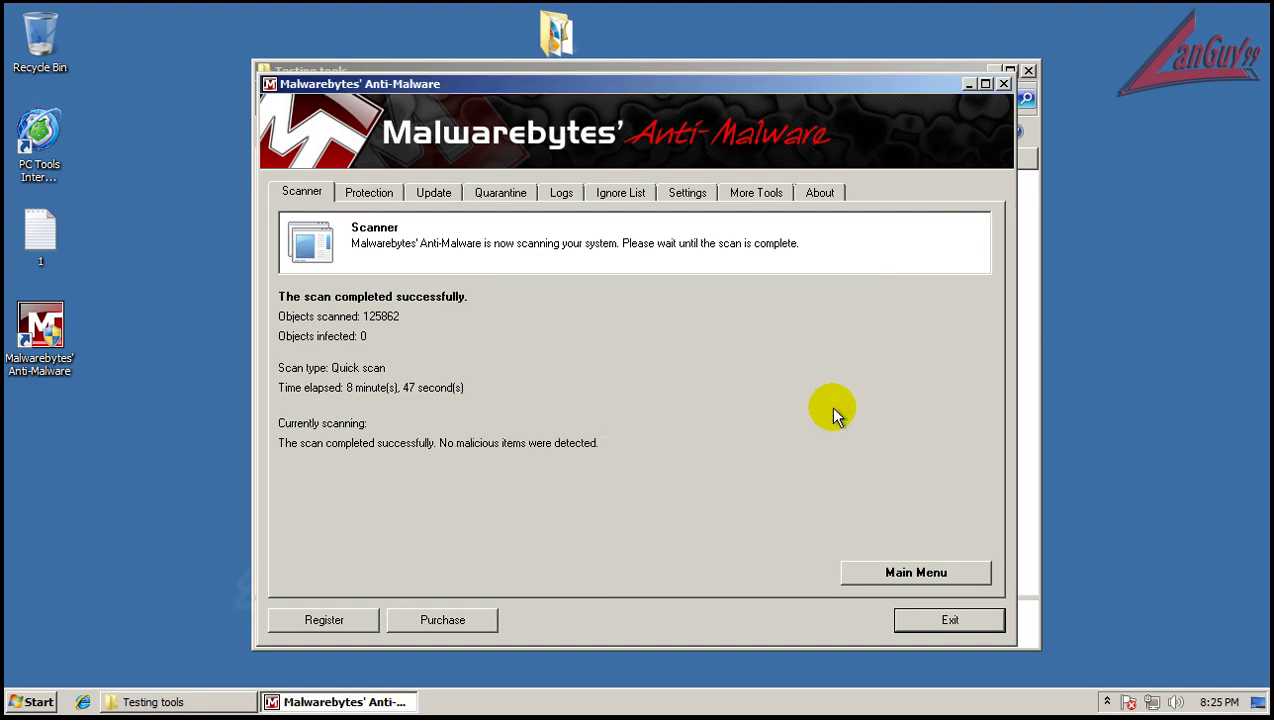
left_click(972, 622)
left_click(507, 256)
- Run Hitman Pro with admin rights and close it after it flags SAS_951D67.COM as suspicious
double_click(507, 256)
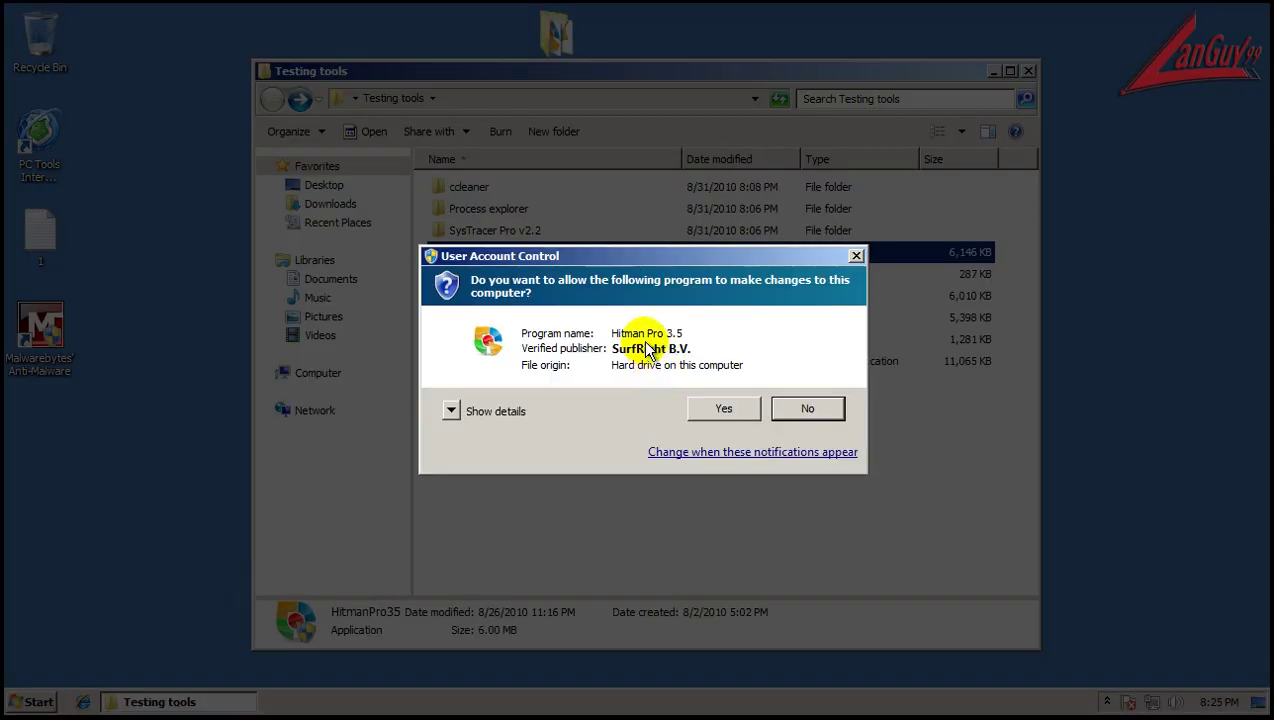
left_click(709, 407)
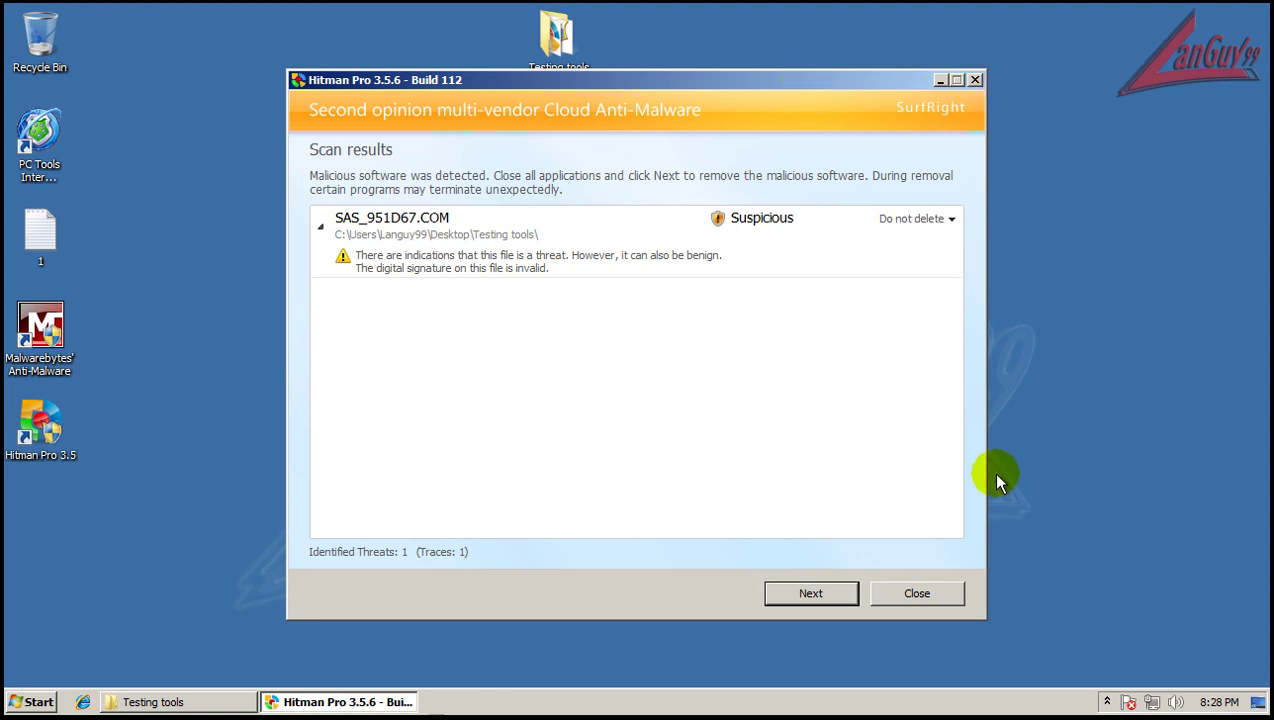
left_click(917, 594)
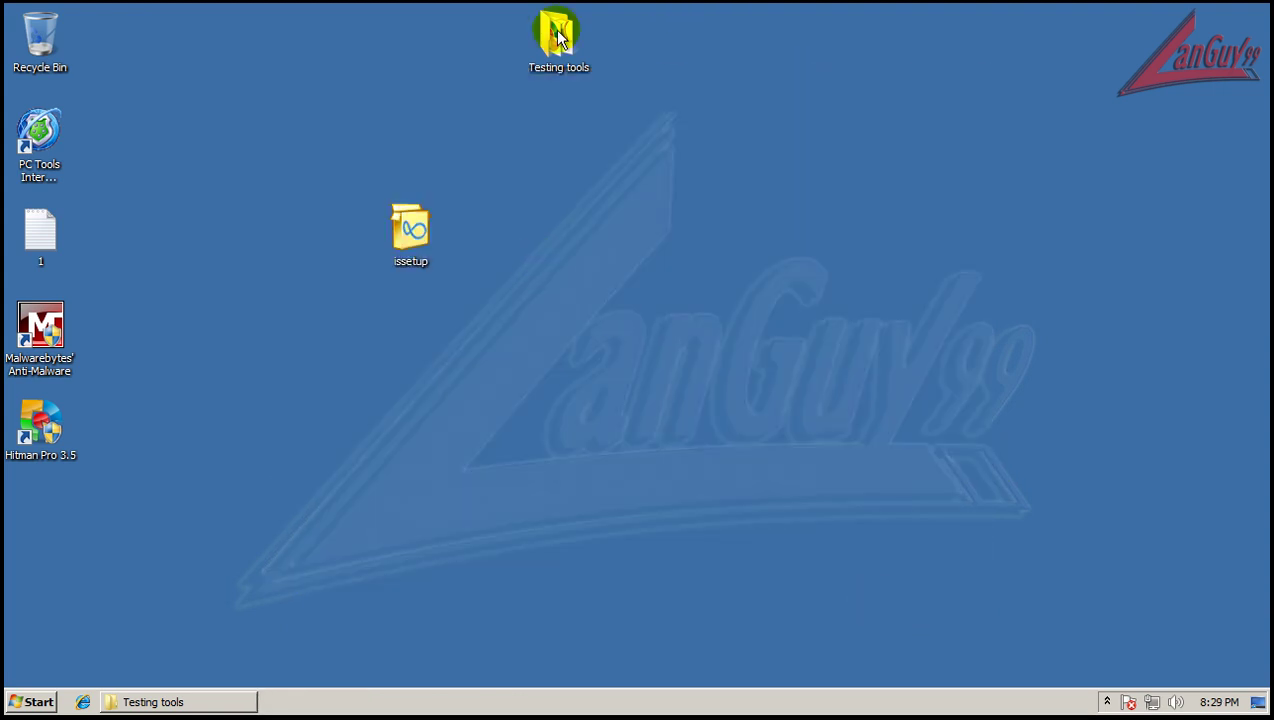
- Launch the oa scanner from Testing tools with admin rights and accept updating to the latest version
double_click(553, 44)
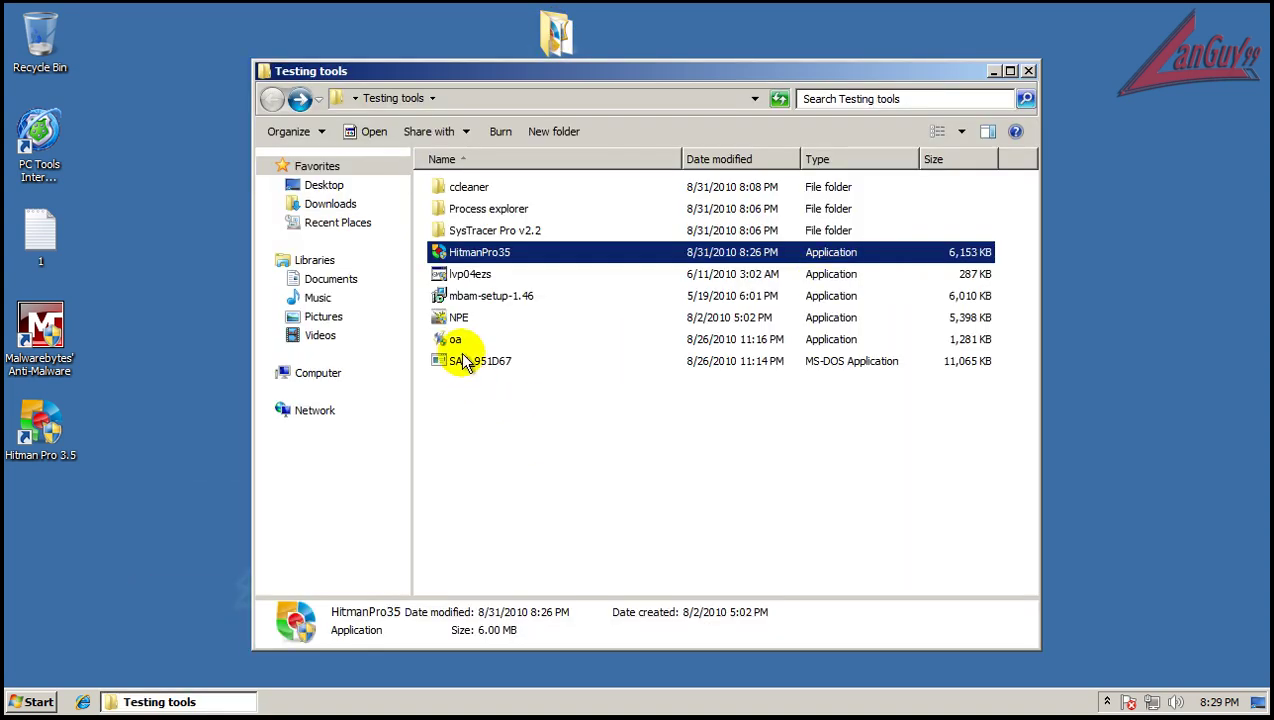
double_click(463, 340)
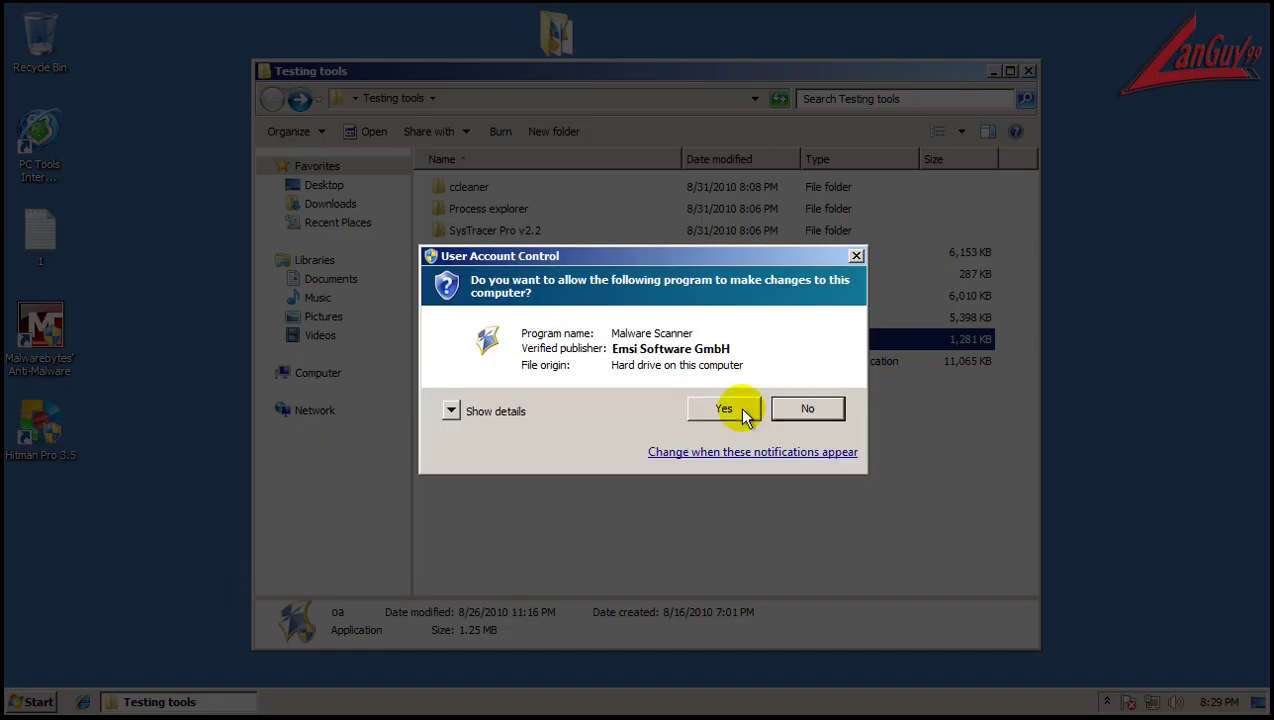
left_click(742, 411)
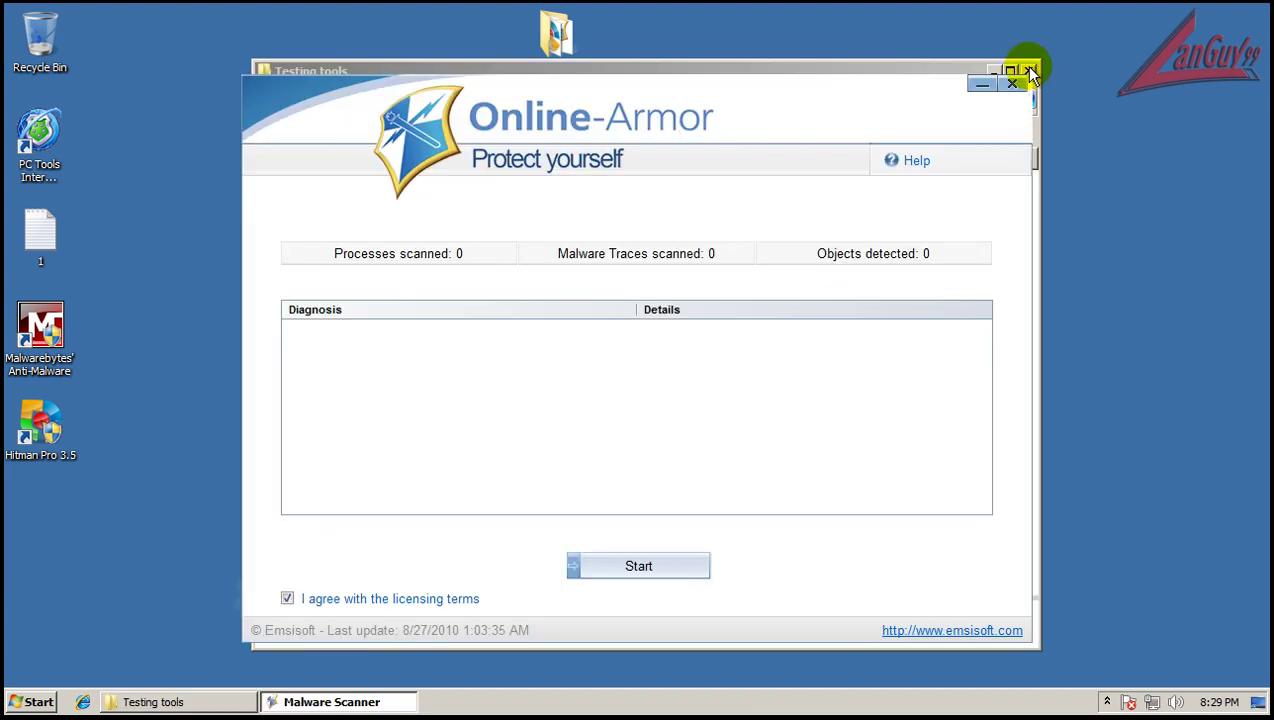
left_click(697, 422)
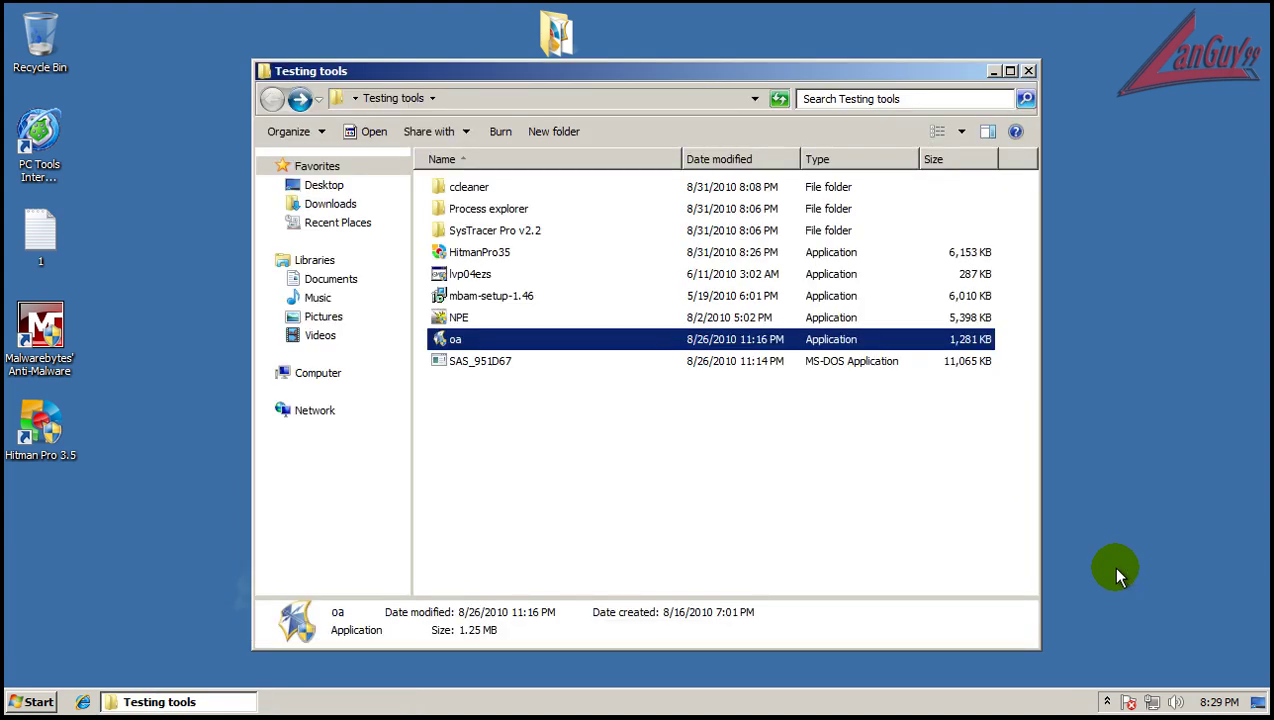
left_click(1106, 704)
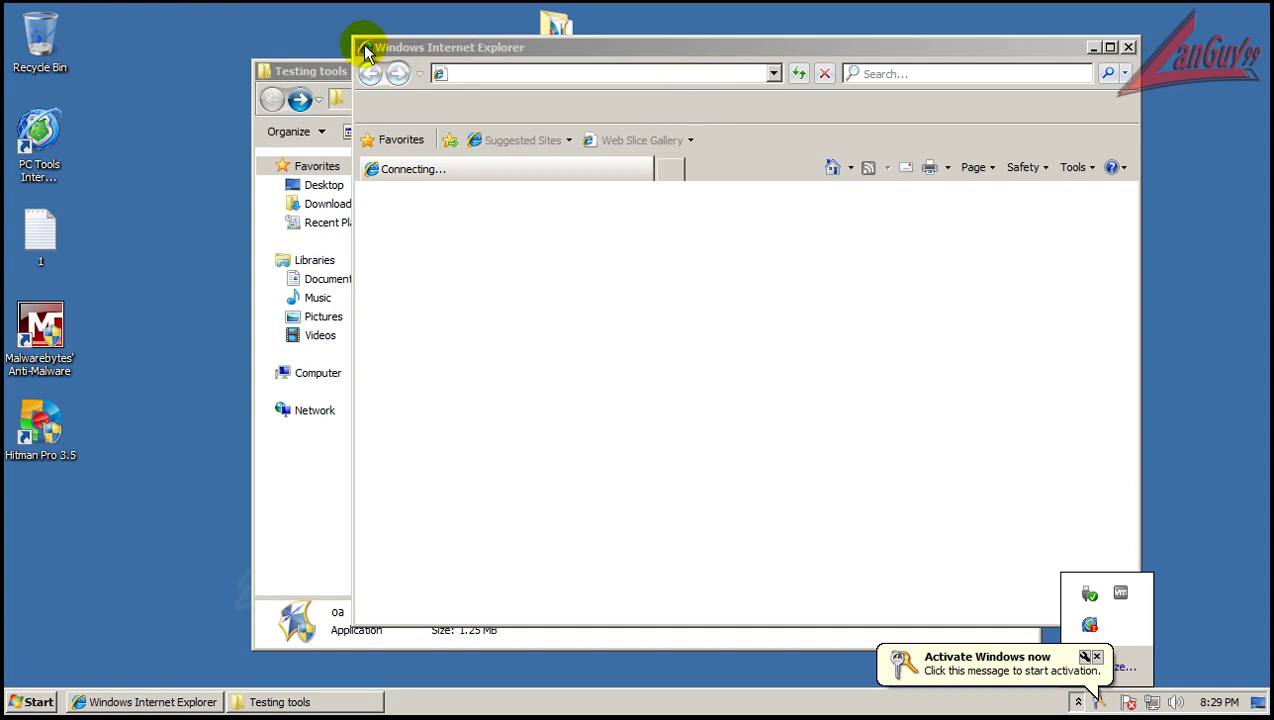
- Close the Testing tools folder and activation reminder, dismiss the OA.exe download error, and close Internet Explorer
left_click(333, 77)
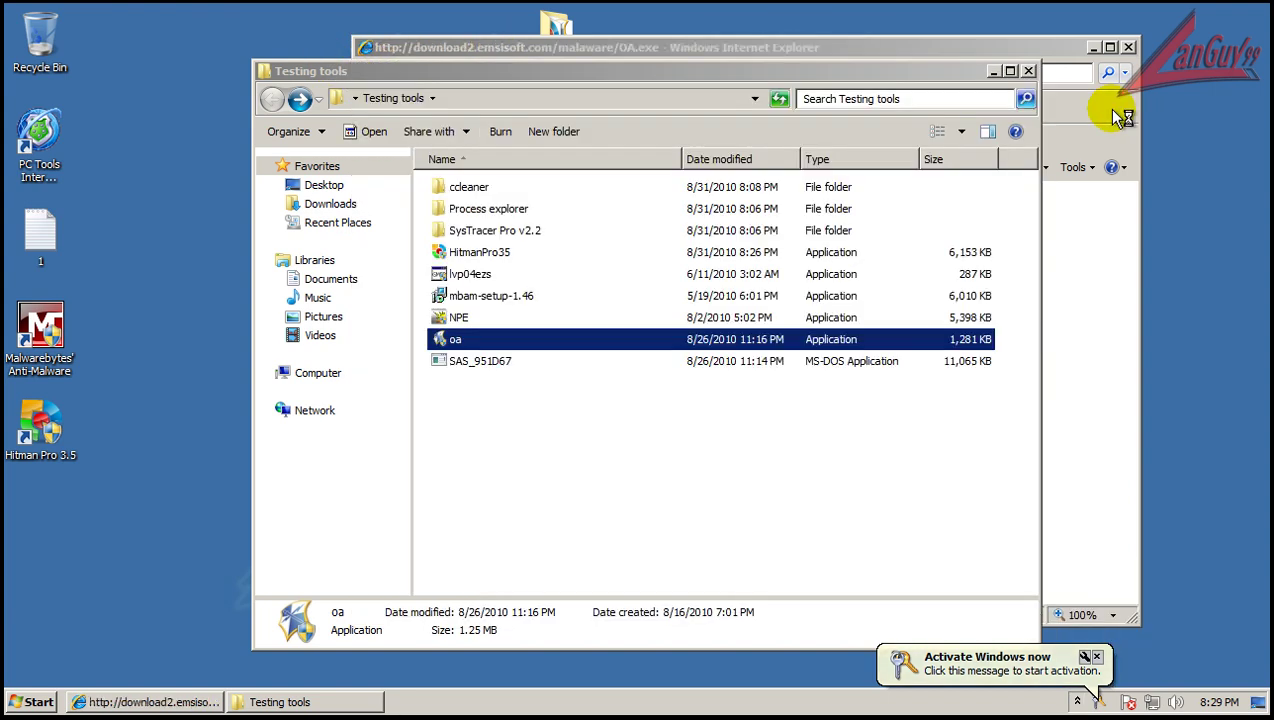
left_click(1028, 71)
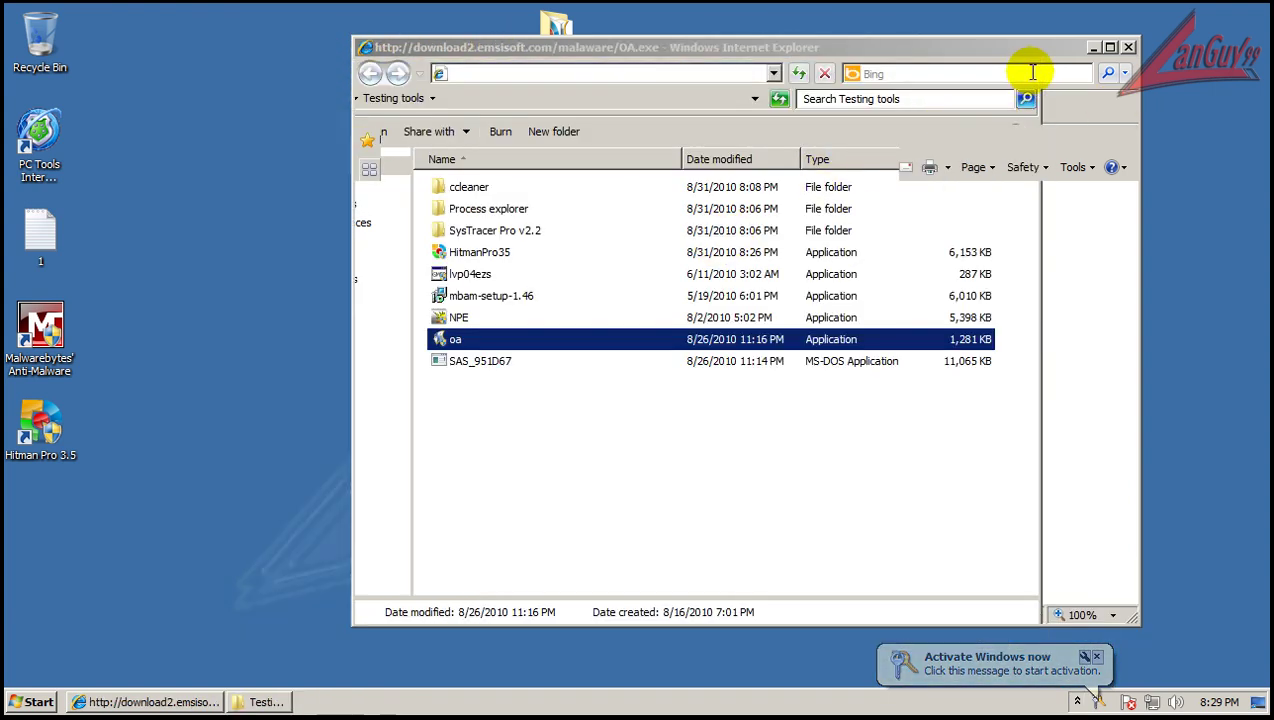
left_click(1096, 656)
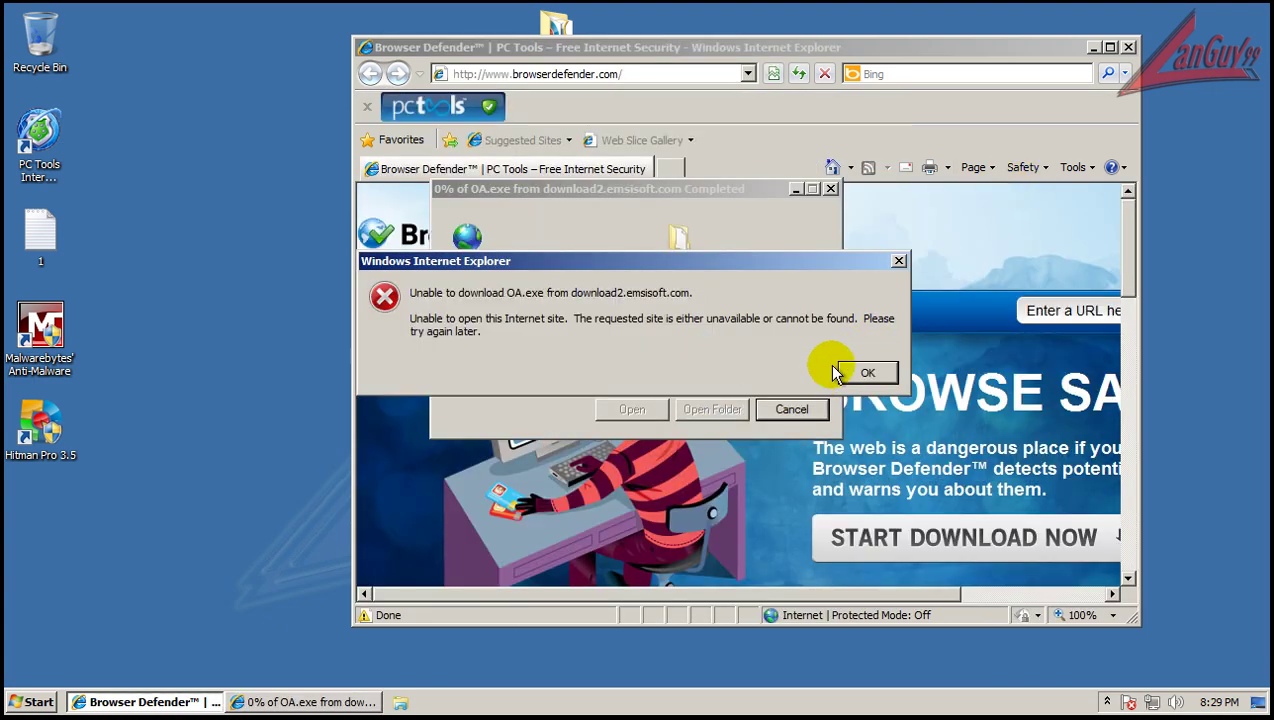
left_click(860, 370)
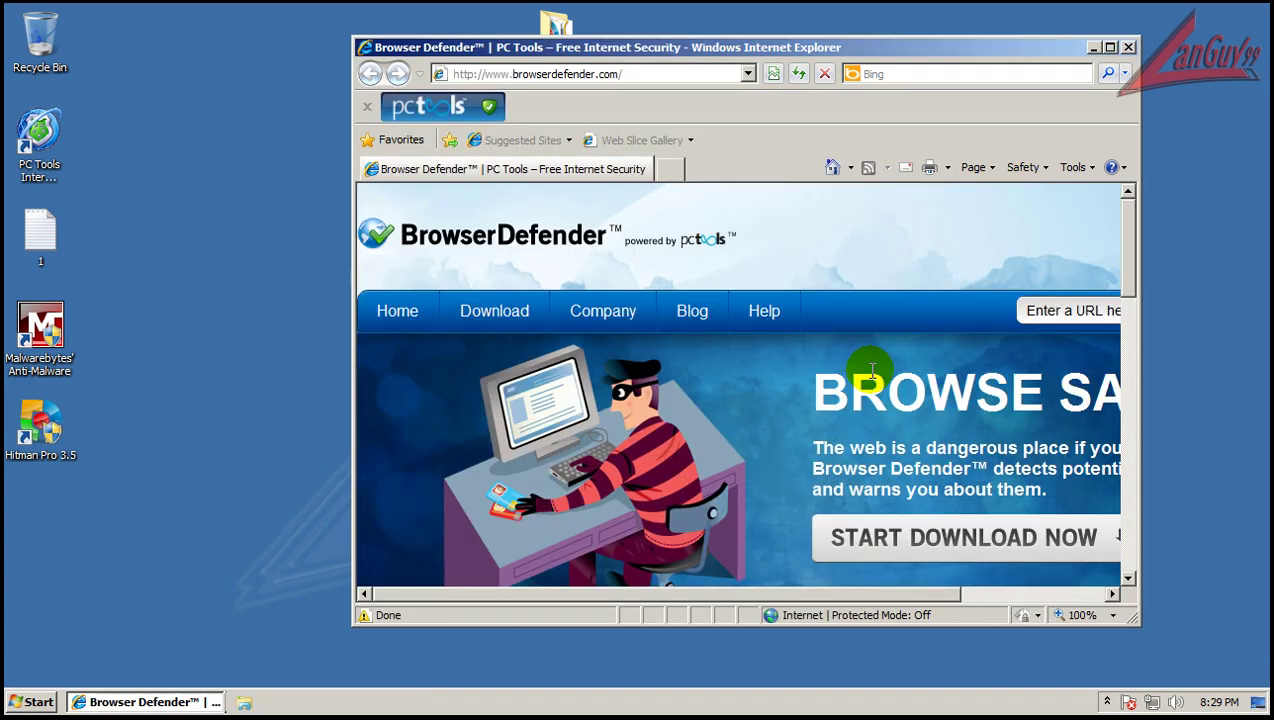
left_click(1127, 47)
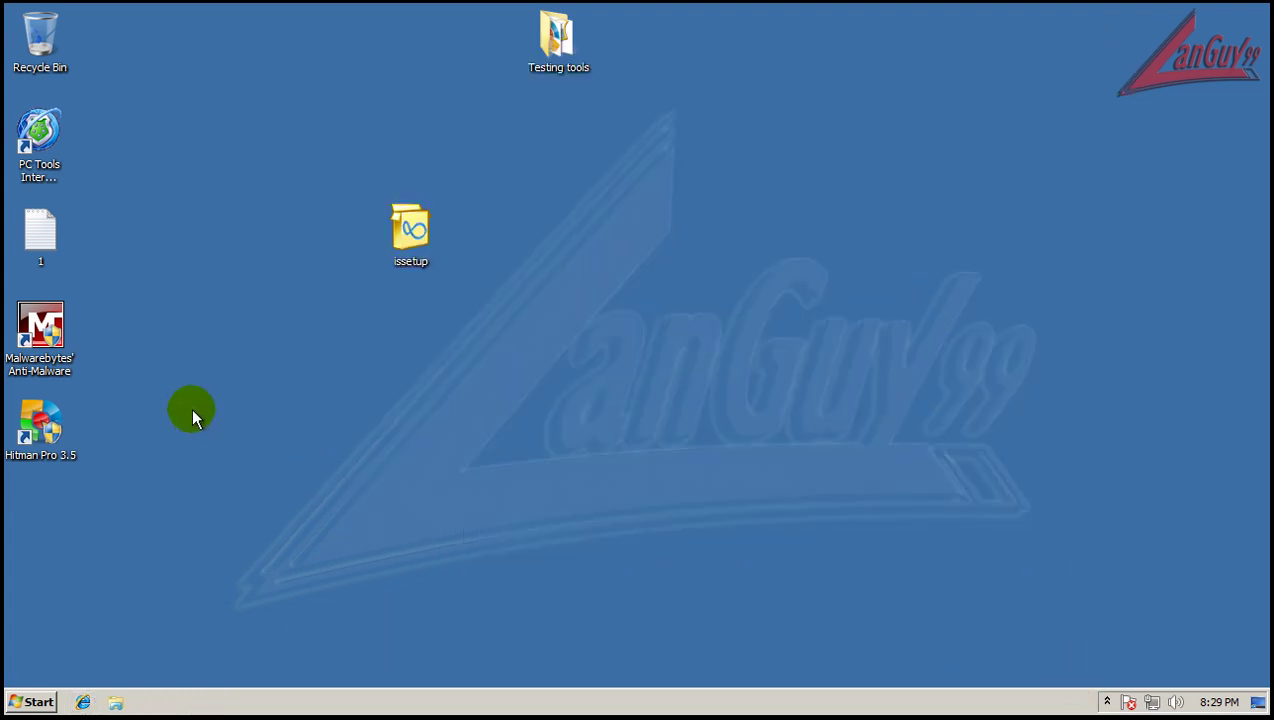
- Relaunch the oa scanner, accept the update again, and dismiss the repeated download failure
double_click(548, 50)
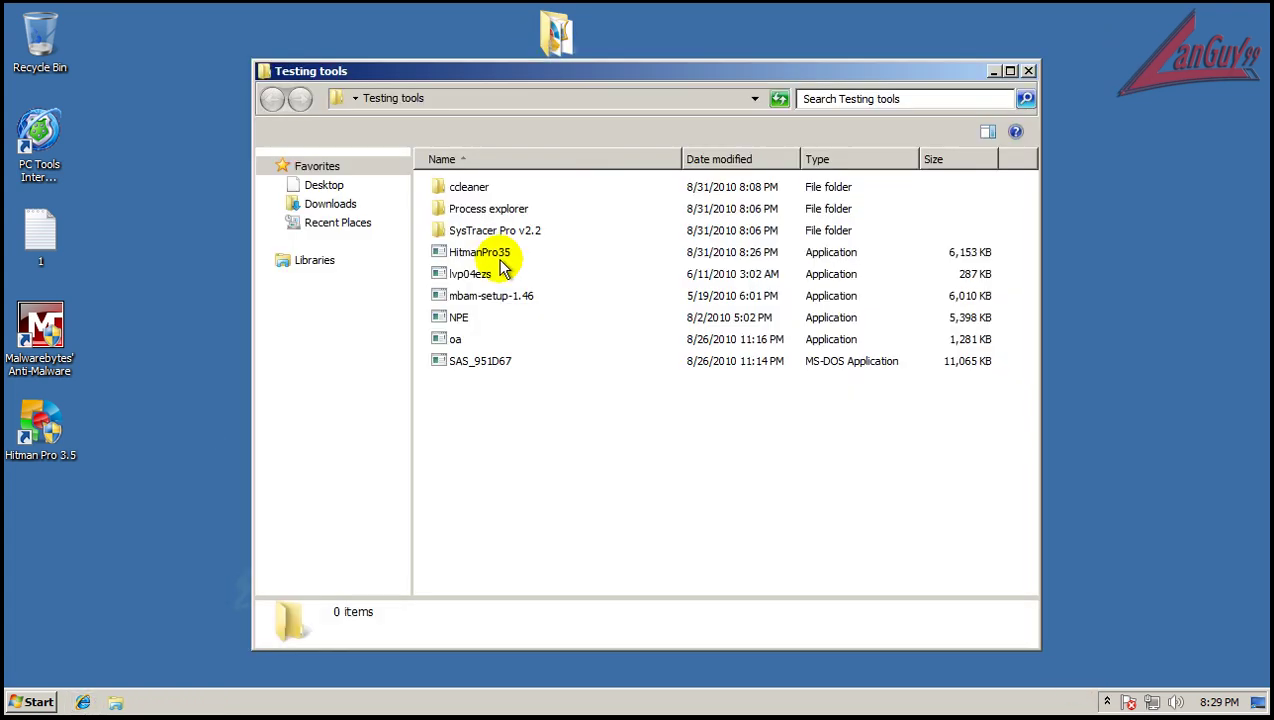
double_click(452, 340)
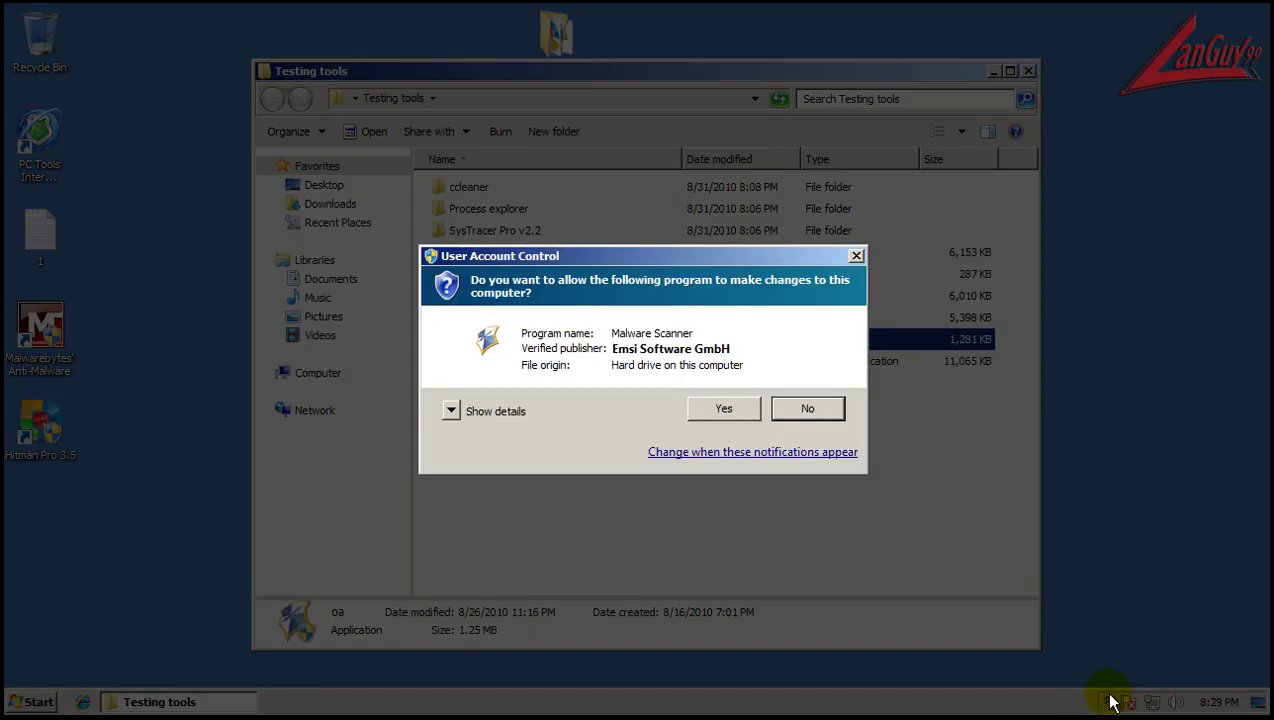
left_click(726, 409)
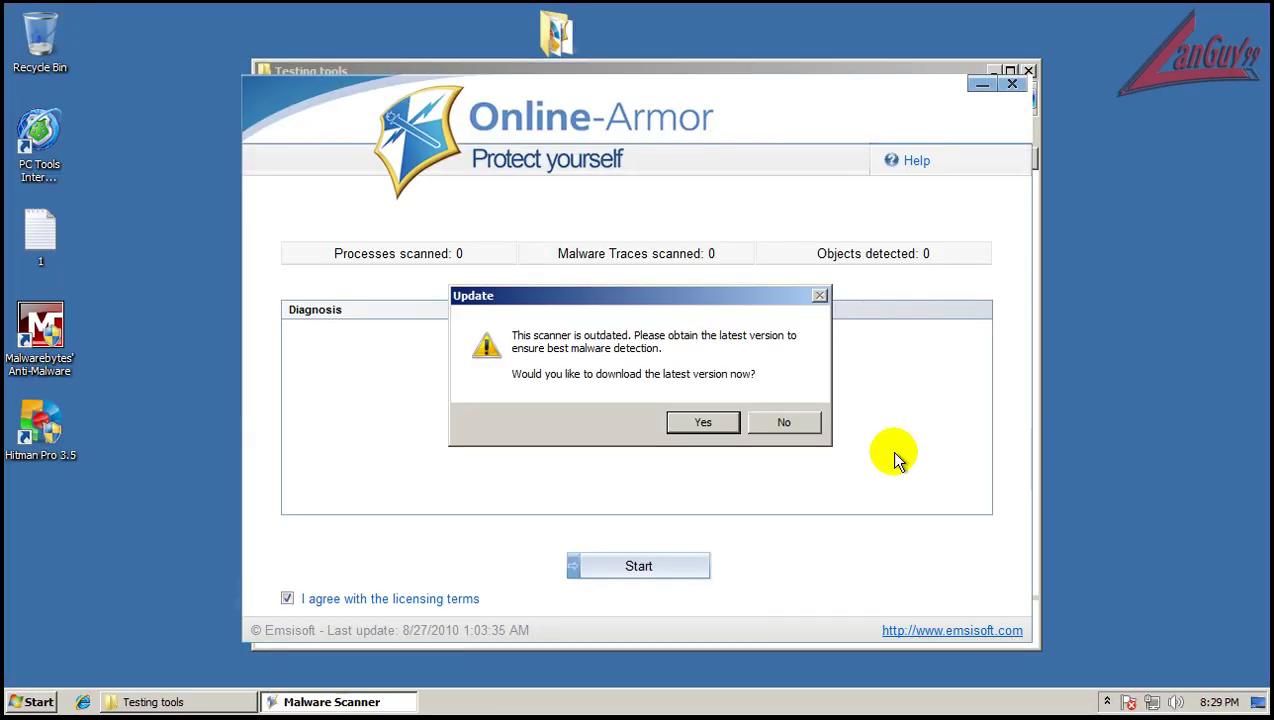
left_click(724, 418)
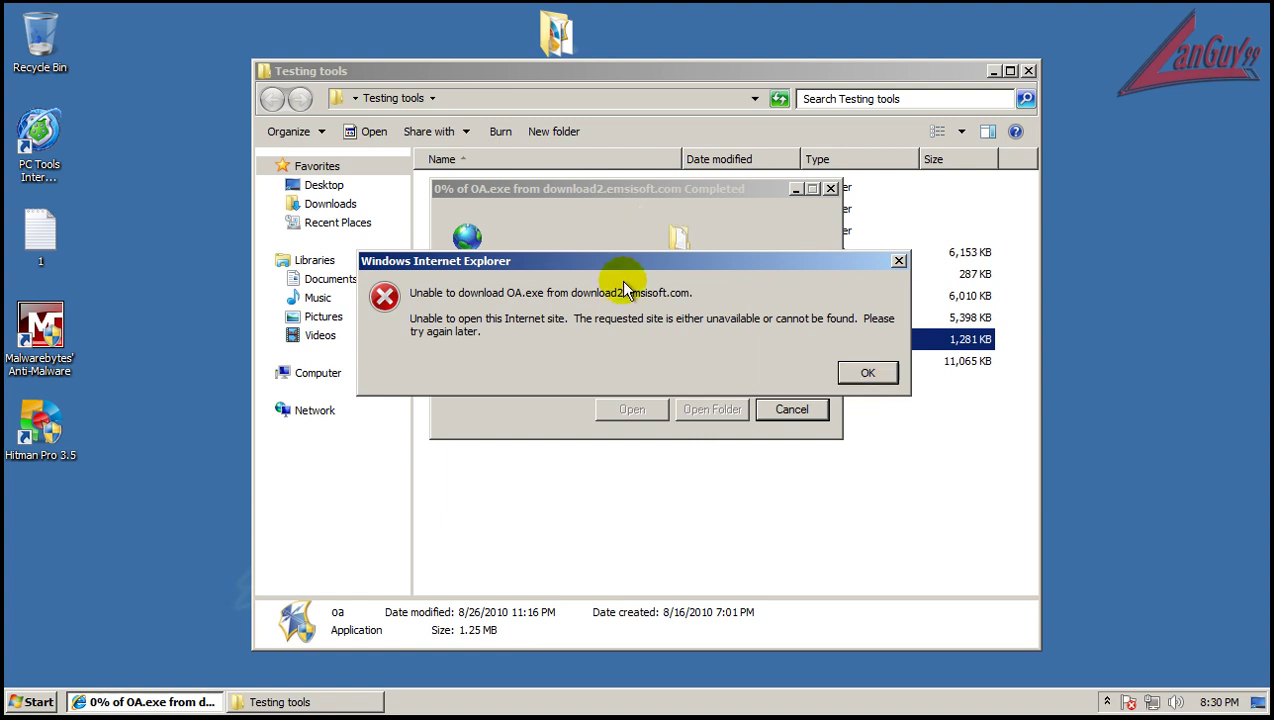
left_click(867, 372)
- Launch the oa scanner once more from Testing tools with admin rights
left_click(862, 430)
left_click(446, 341)
double_click(446, 341)
left_click(722, 406)
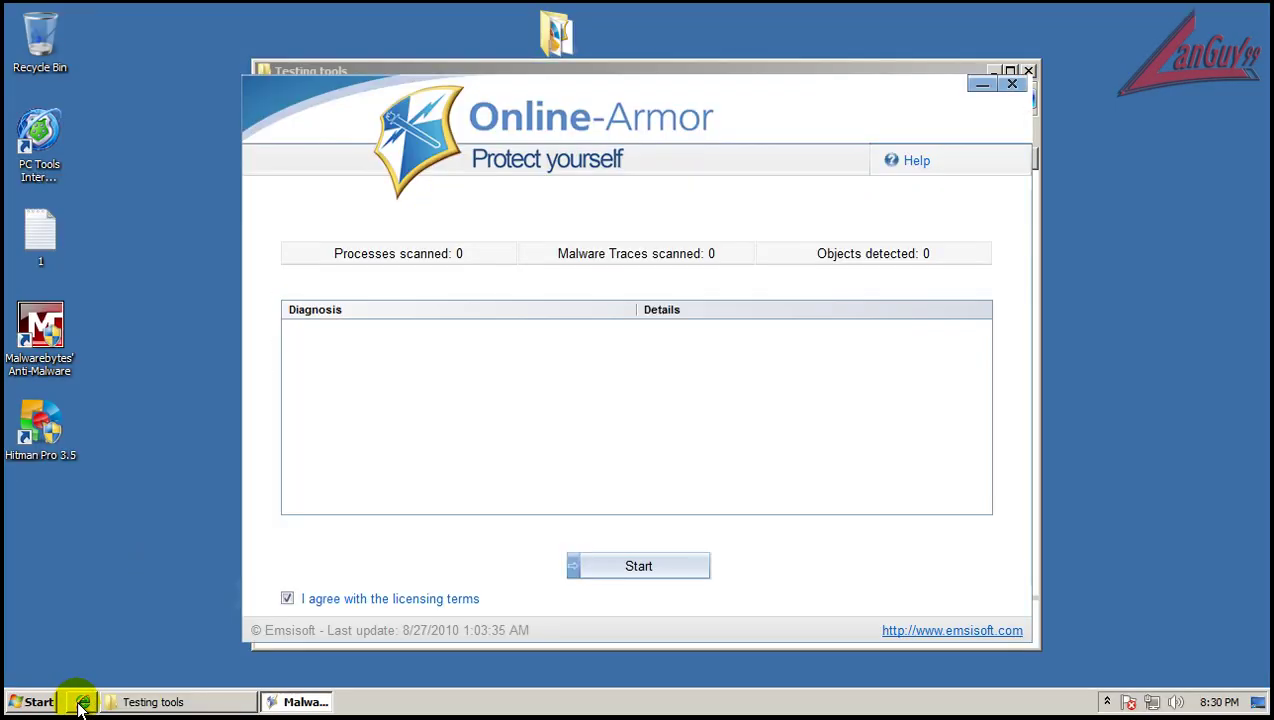
- Decline the scanner update and start the Online Armor fast malware scan
left_click(793, 428)
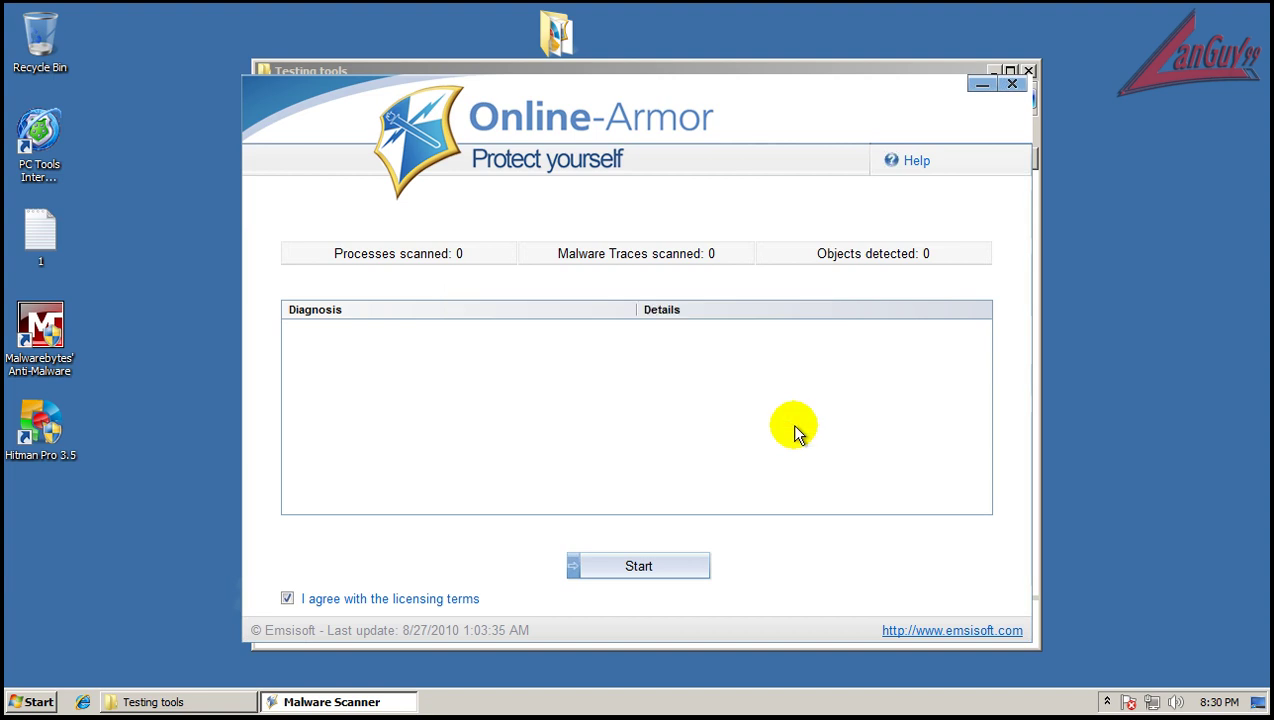
left_click(690, 574)
left_click(1108, 702)
left_click(1169, 547)
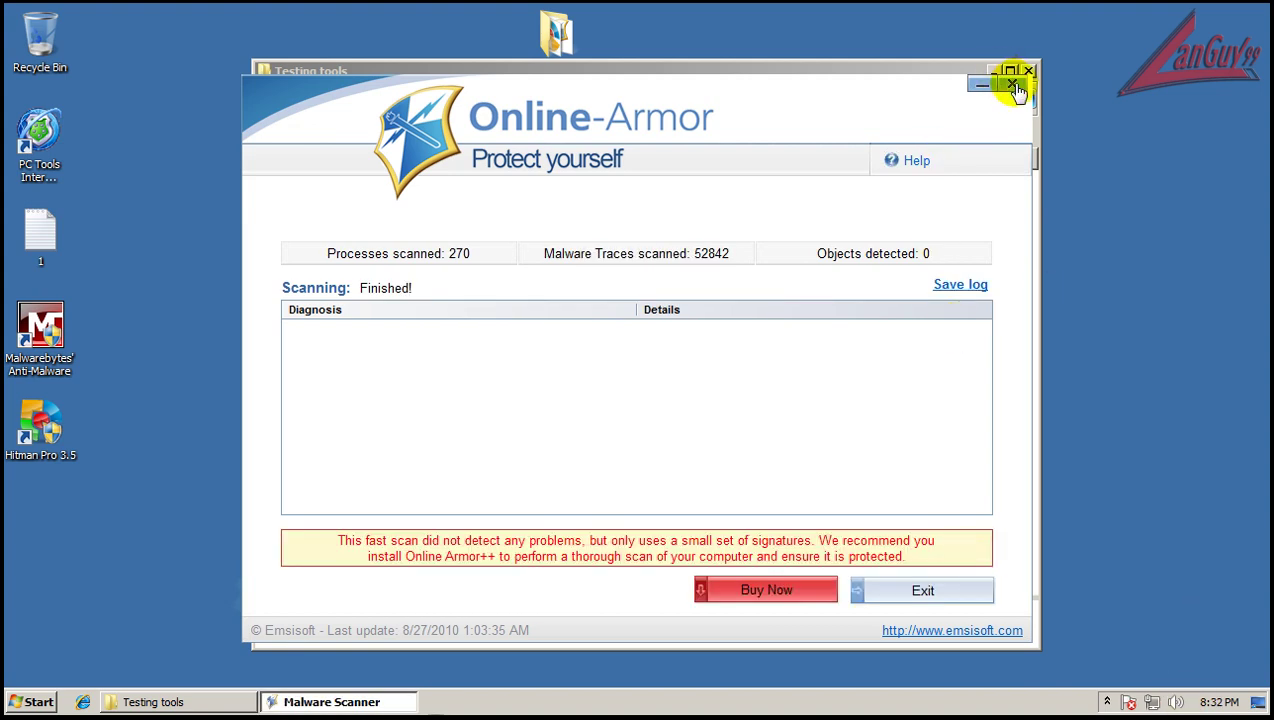
- Close the Online-Armor scanner and the Testing tools folder, then show the tray icons
left_click(1015, 86)
left_click(1030, 70)
left_click(1106, 702)
- Leave Trojan-PSW.Gampass uncleaned, finish the scan summary, and return to the Status page
double_click(1091, 625)
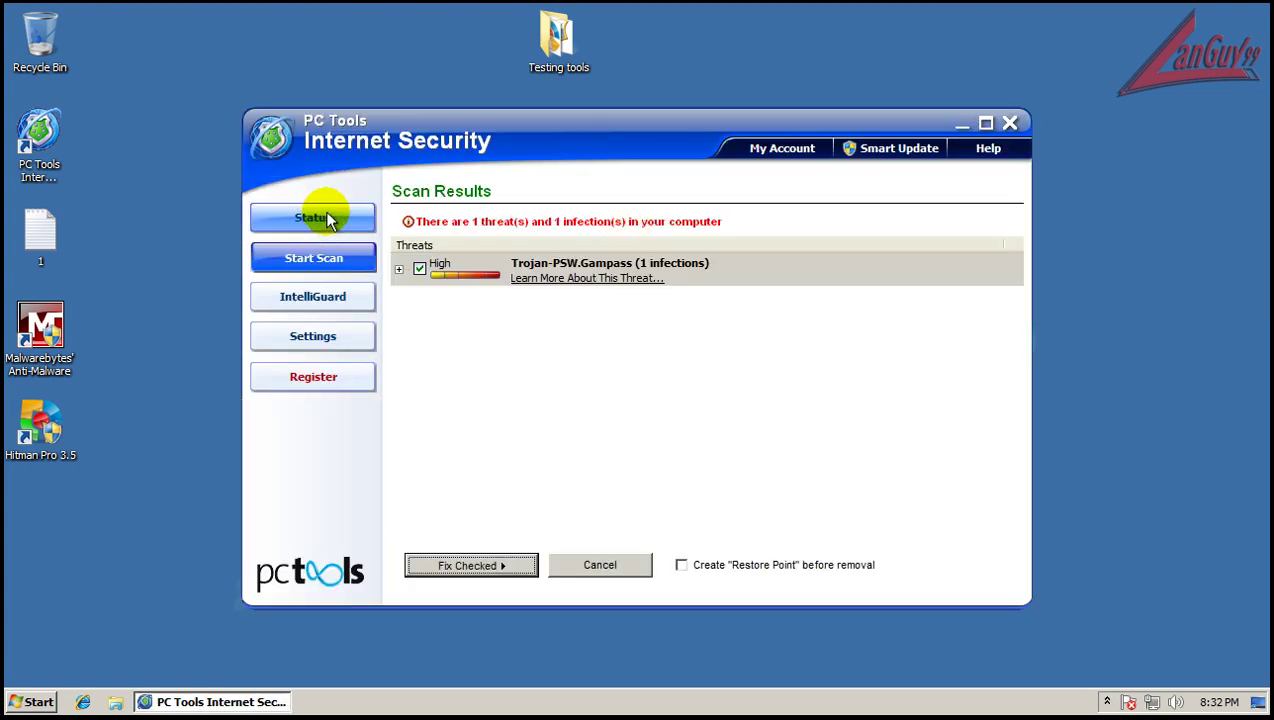
left_click(623, 567)
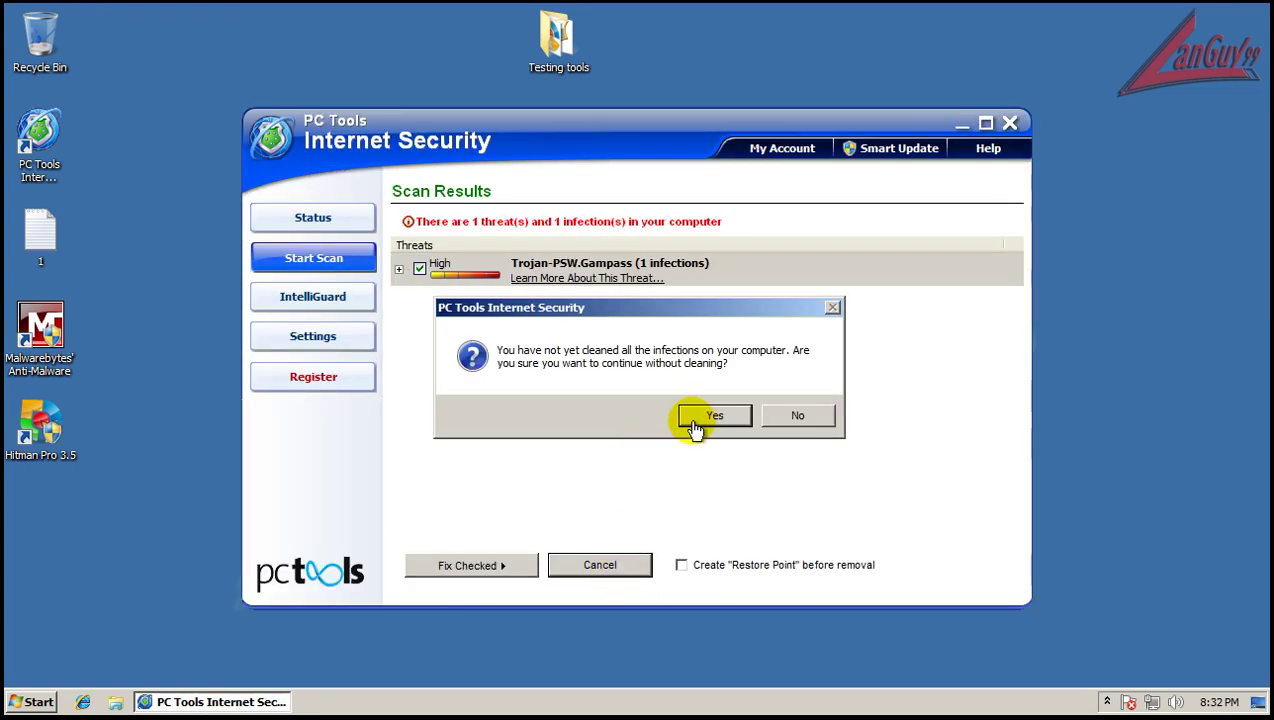
left_click(695, 416)
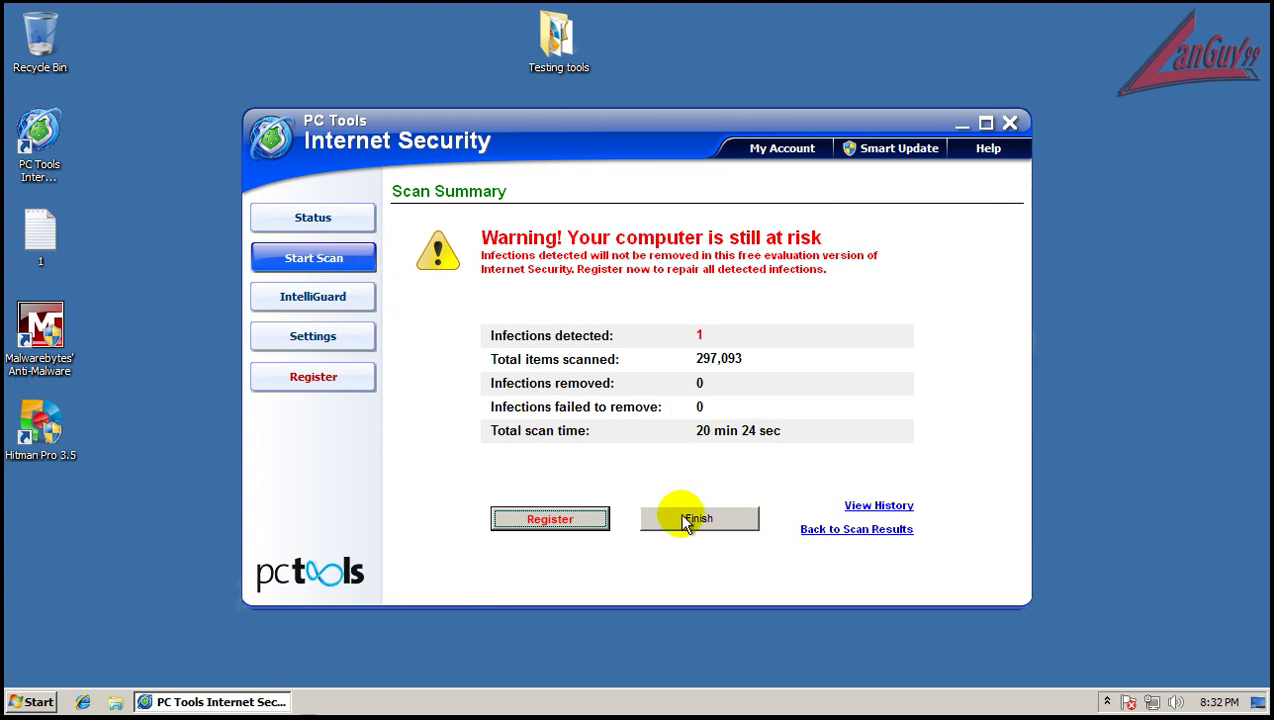
left_click(688, 518)
left_click(313, 220)
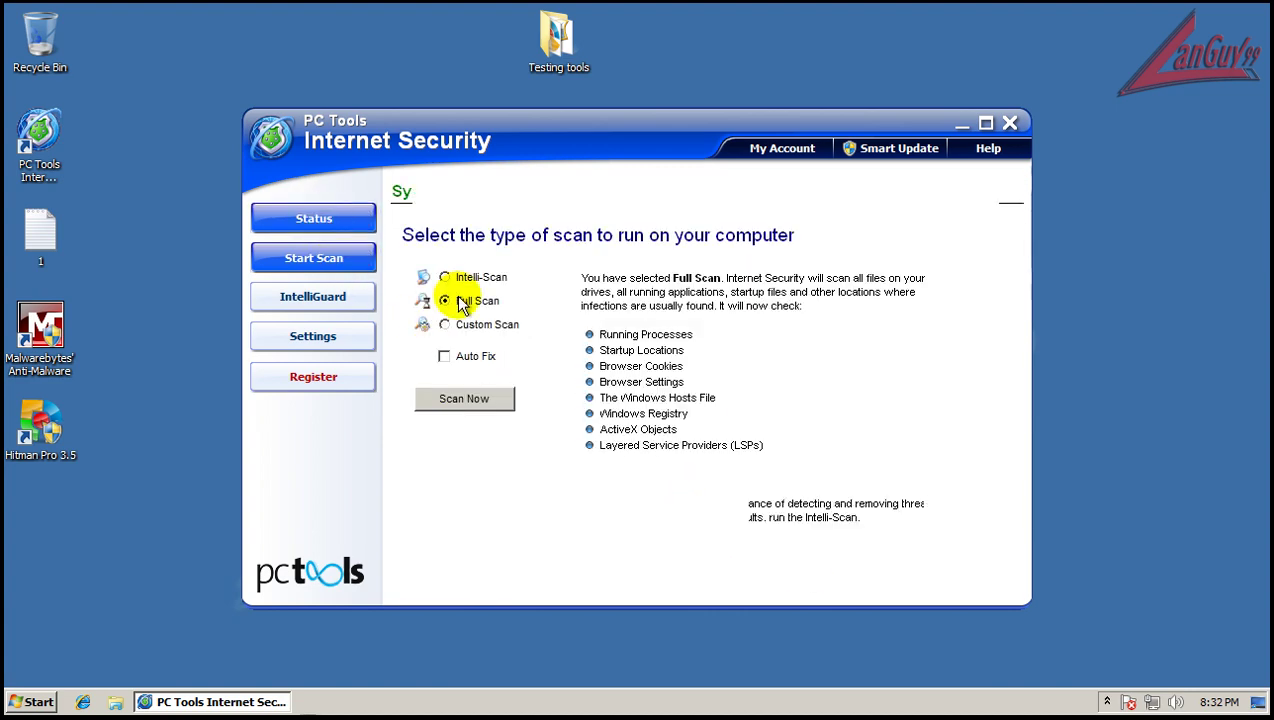